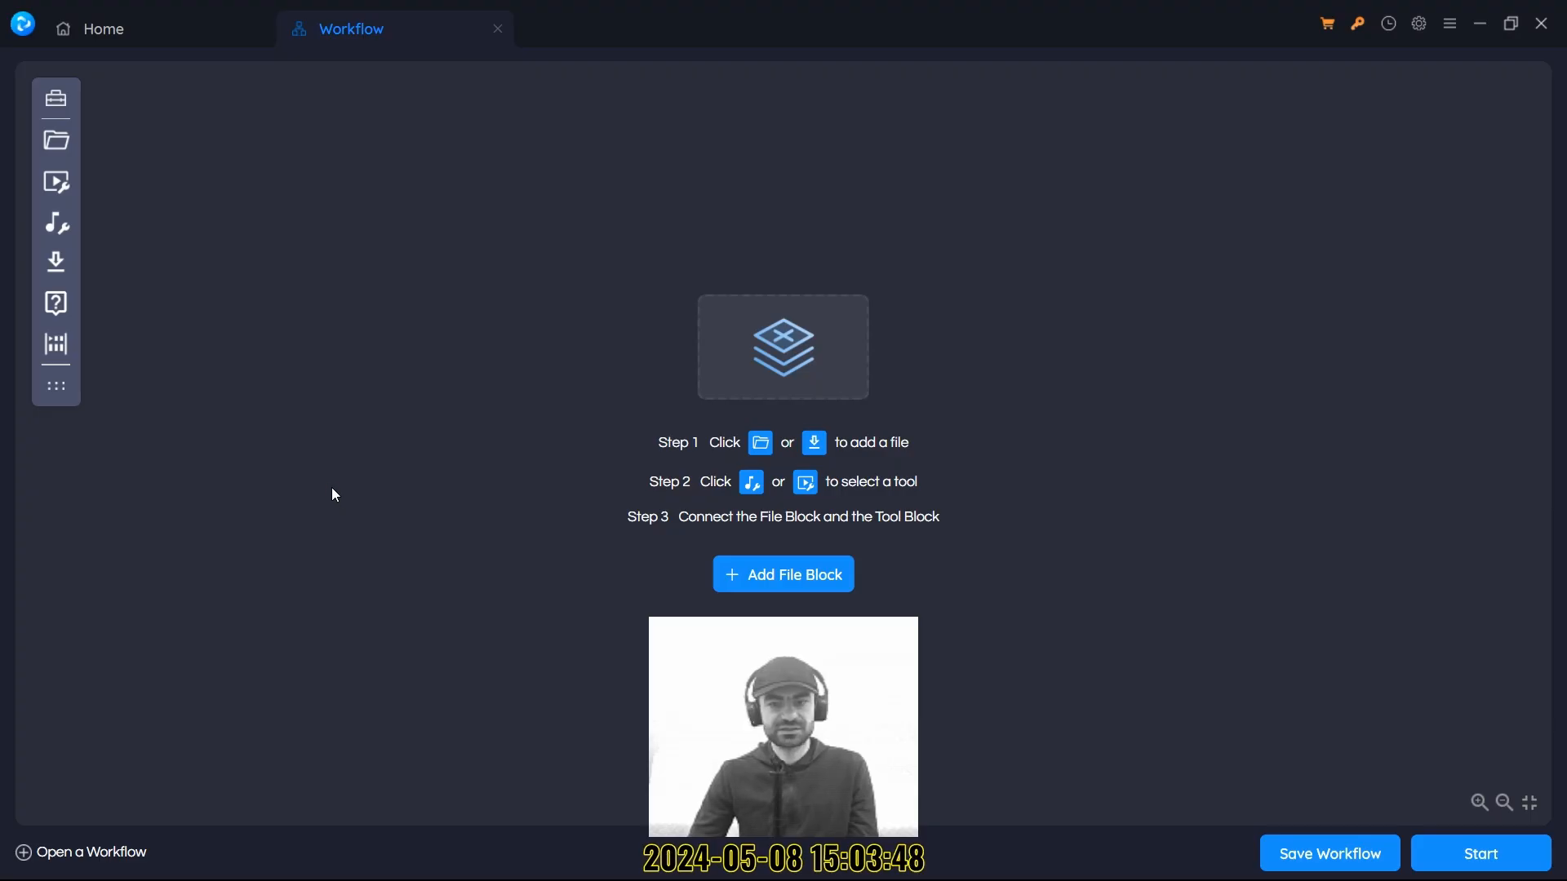
Place a File Block, an Add Audio block and a Format Convert block in a row on the empty workflow canvas.
click(59, 153)
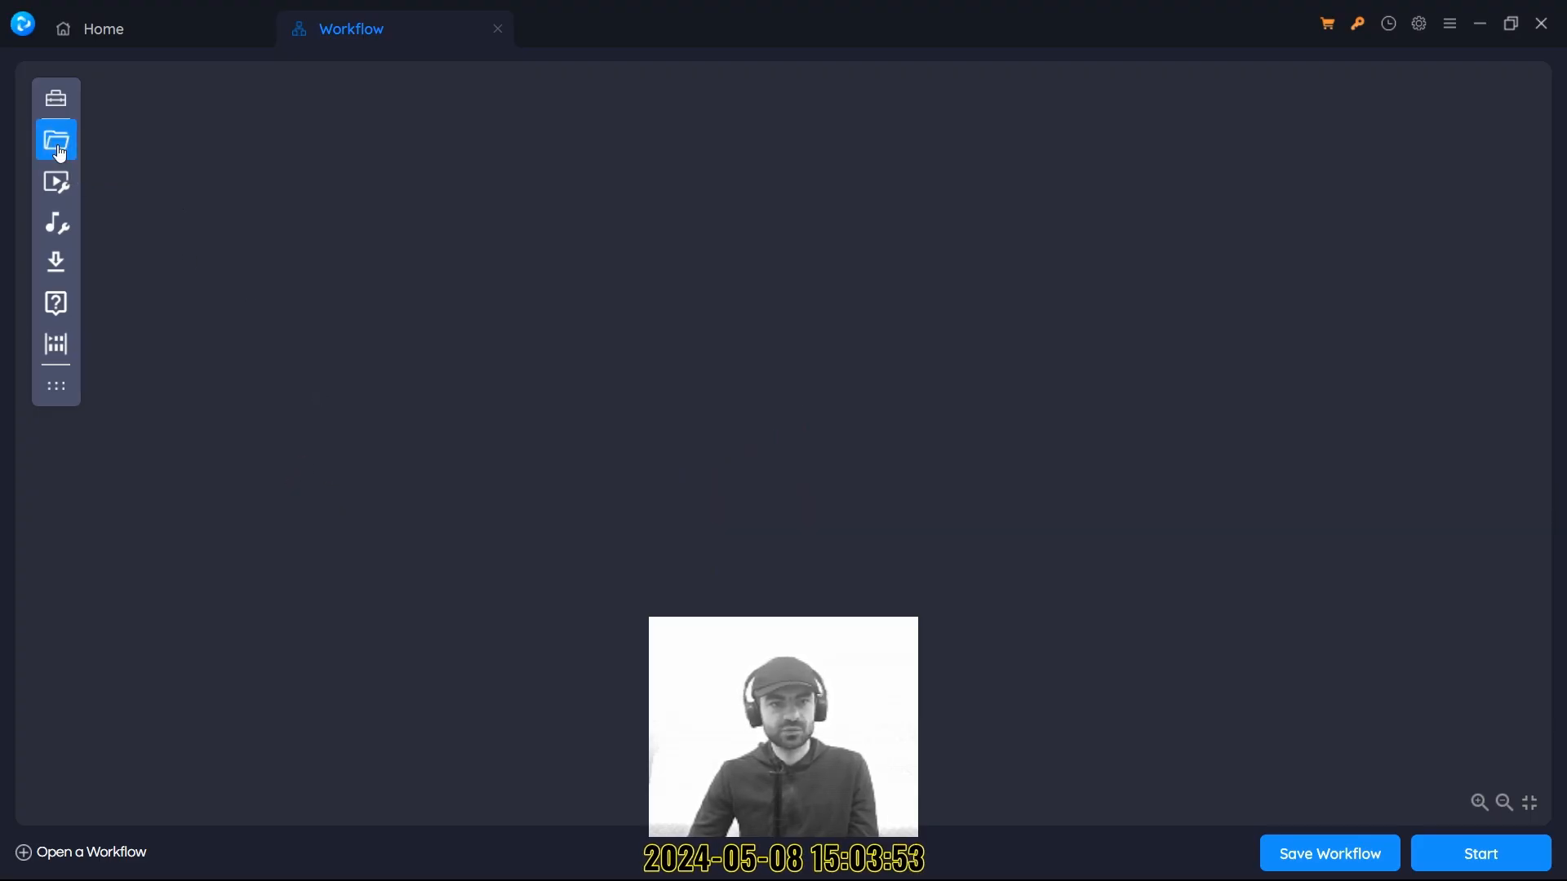
drag(58, 152, 304, 334)
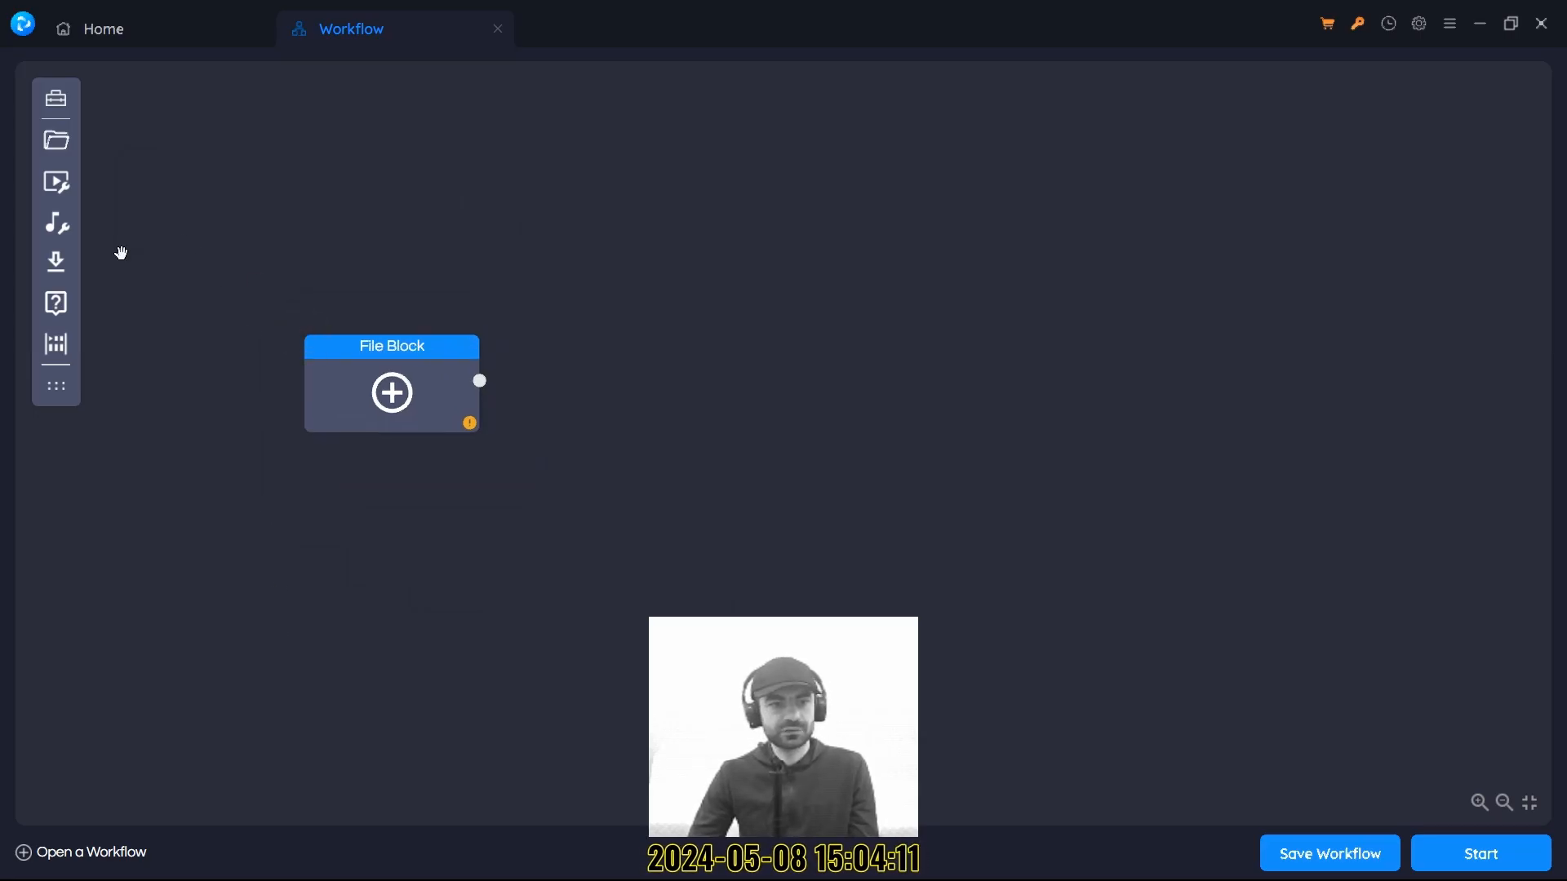
click(54, 180)
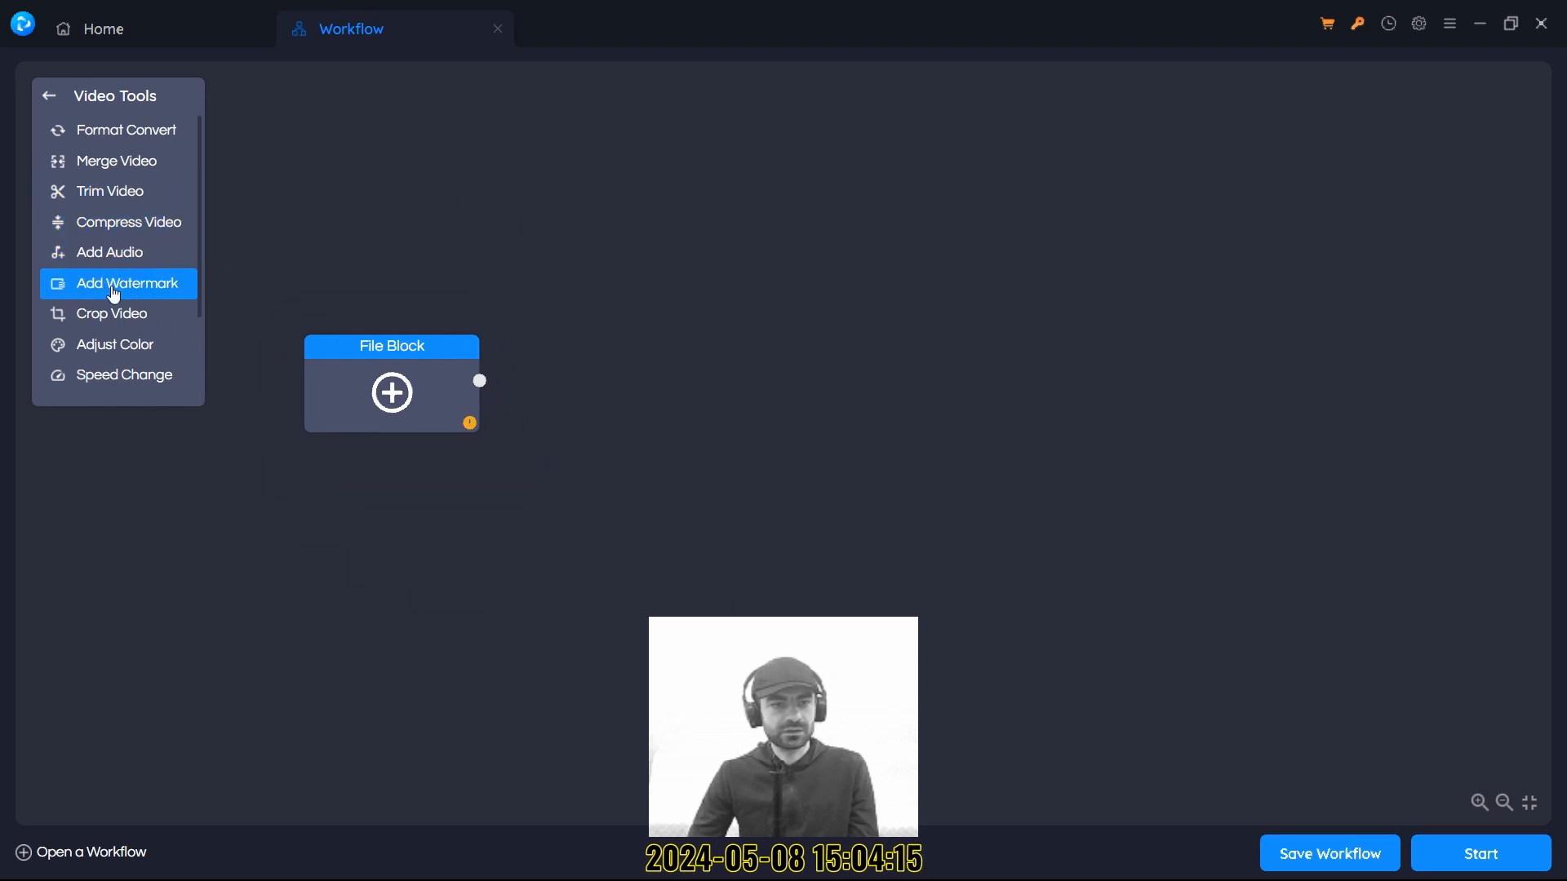
scroll(114, 295, down, 3)
scroll(123, 306, up, 3)
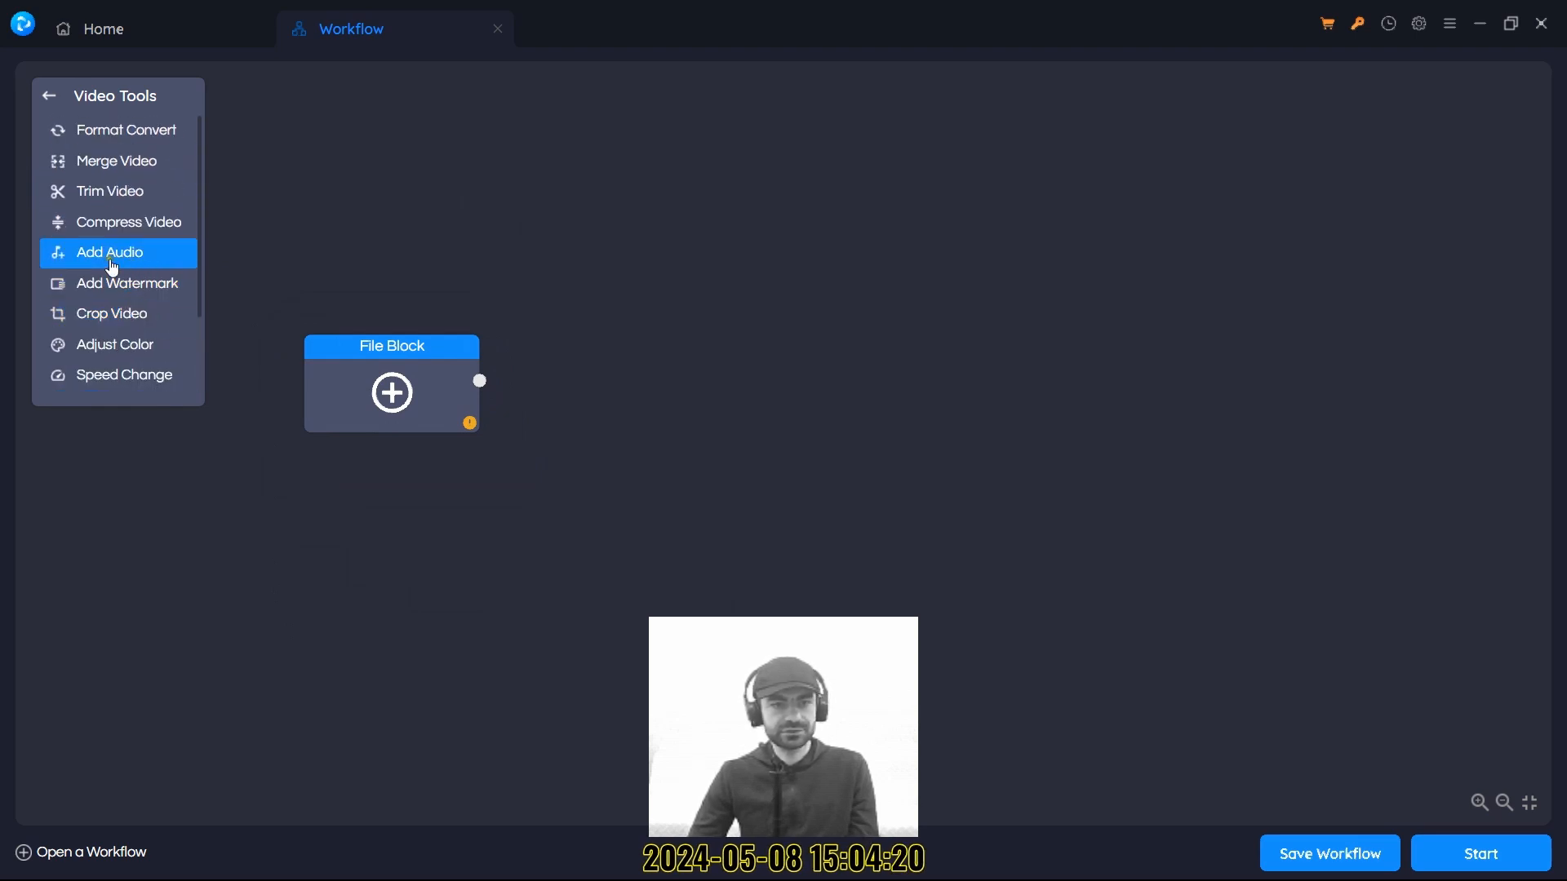
drag(113, 267, 594, 337)
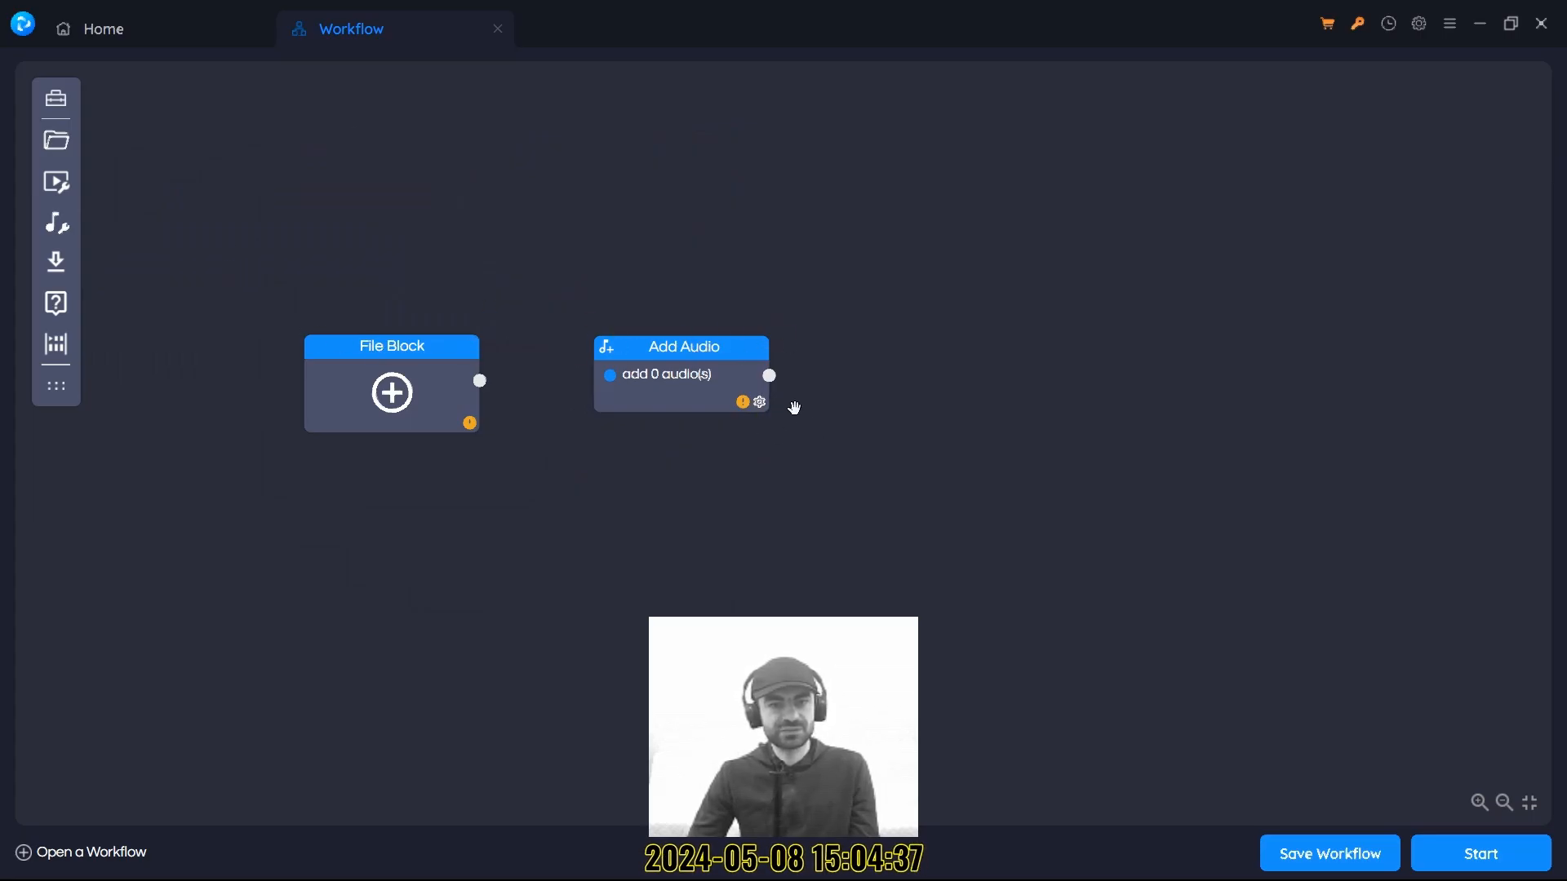
click(59, 184)
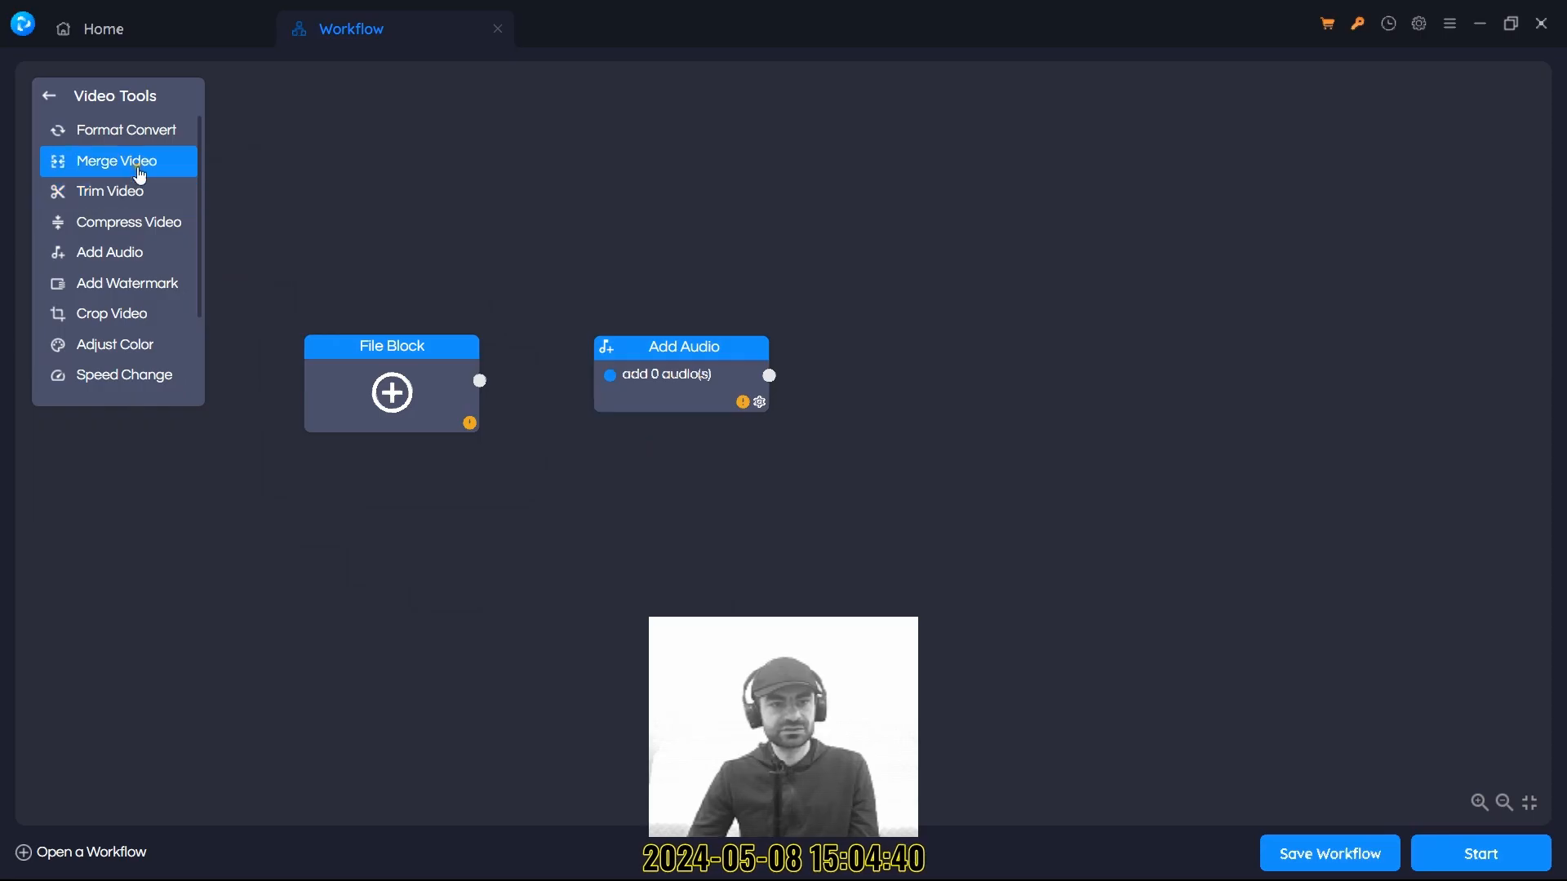
drag(149, 151, 932, 347)
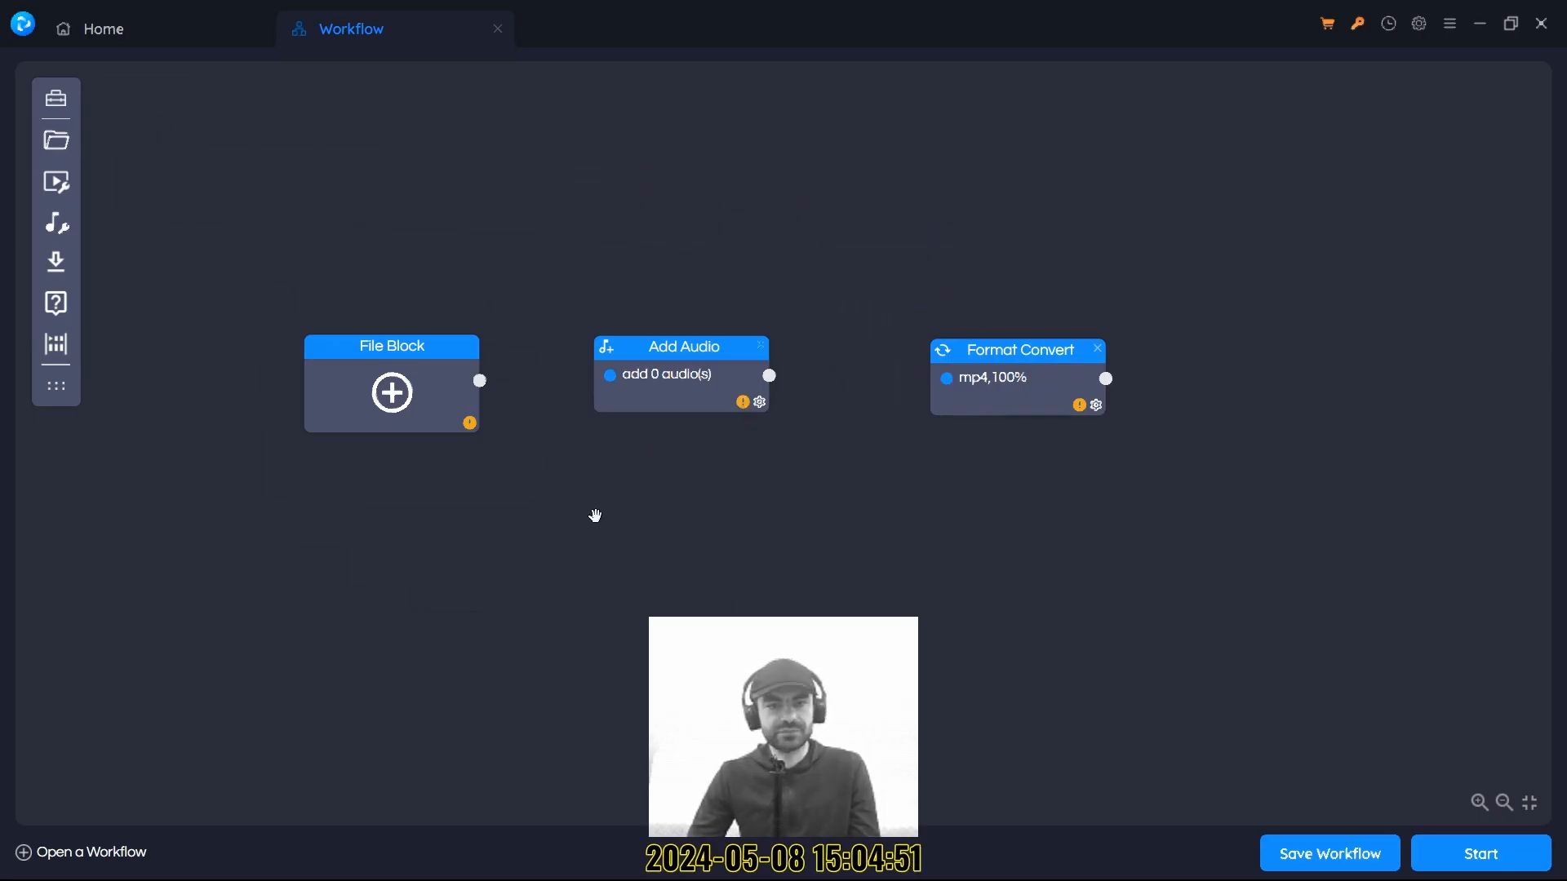
Load the video 057PTKdvj@#mktvid'Dvoventure057 from its project folder into the File Block.
click(395, 407)
click(90, 201)
double_click(313, 160)
scroll(396, 209, down, 15)
double_click(384, 353)
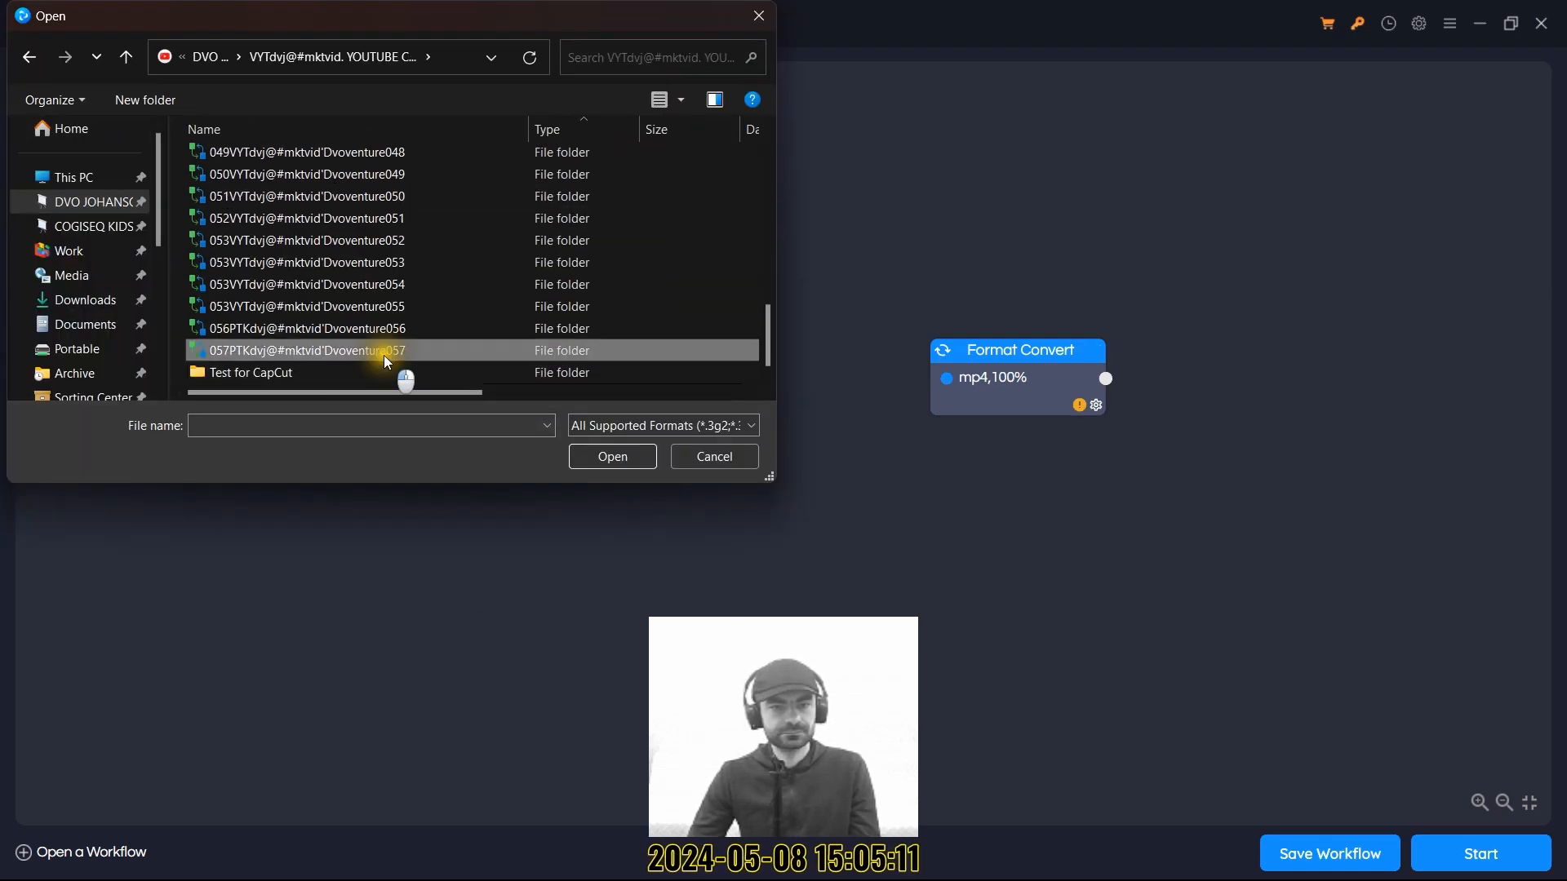
double_click(347, 270)
click(312, 164)
click(612, 457)
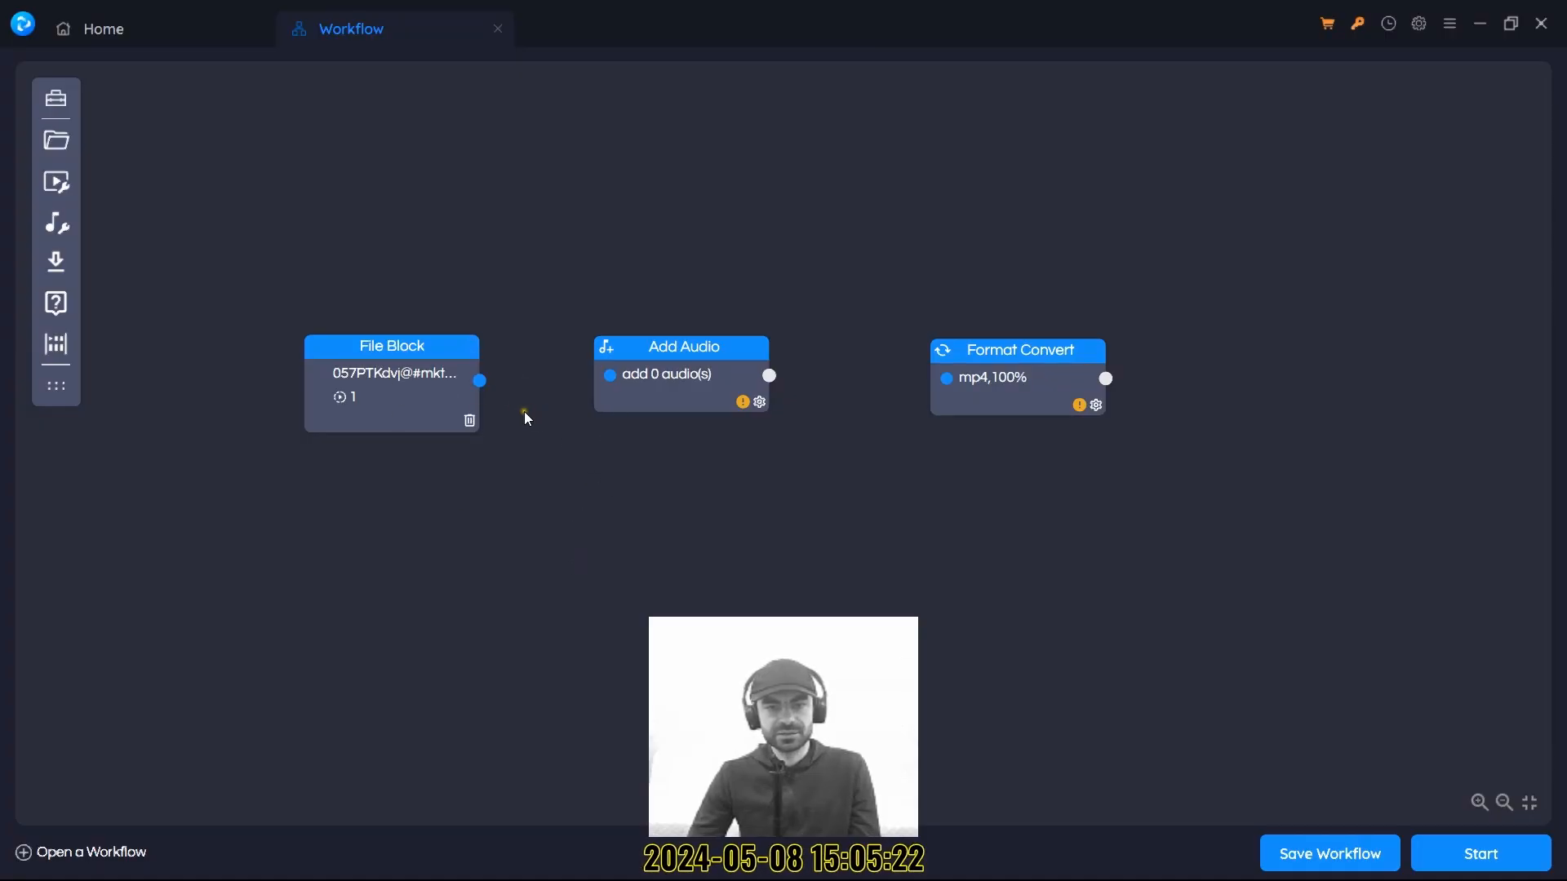
Connect the File Block's output to Add Audio, and Add Audio's output to Format Convert.
drag(478, 381, 604, 377)
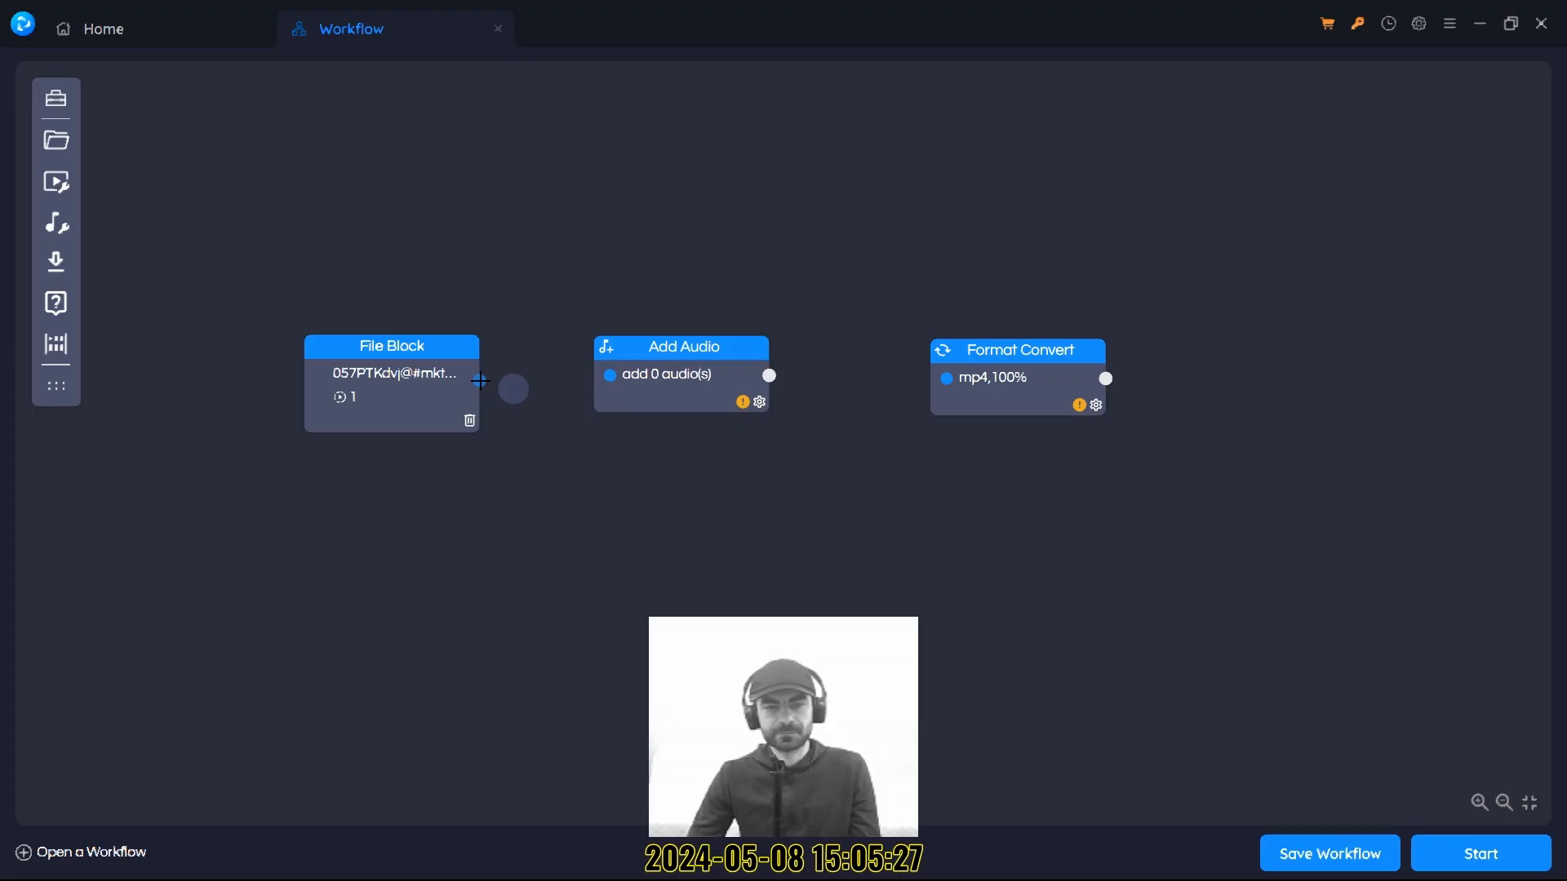
drag(479, 381, 602, 376)
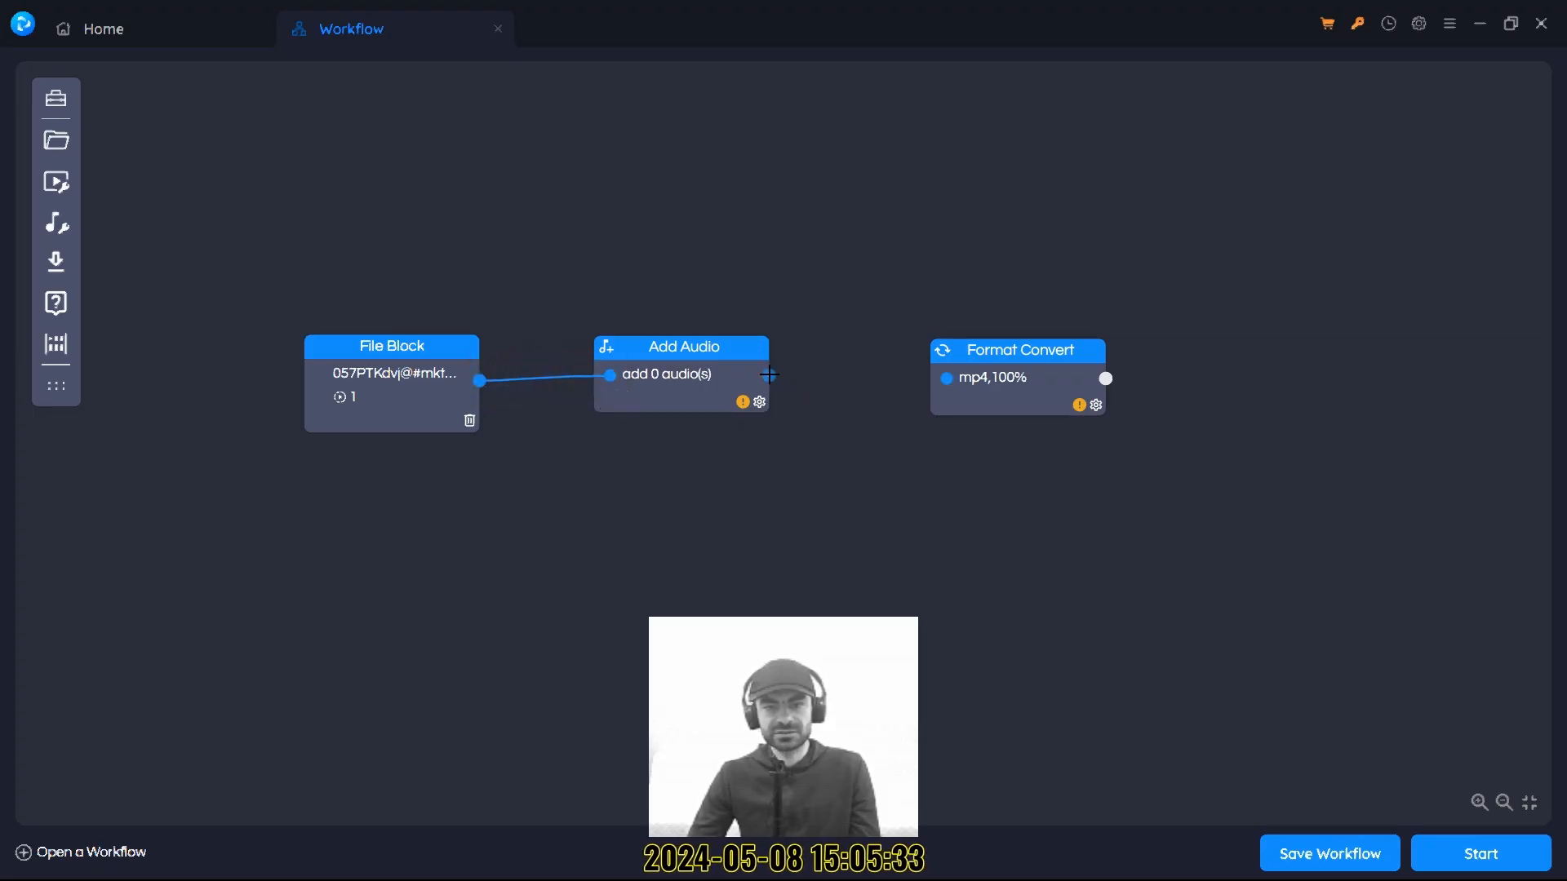
mouse_move(770, 376)
mouse_down()
mouse_move(790, 392)
mouse_move(946, 379)
mouse_up()
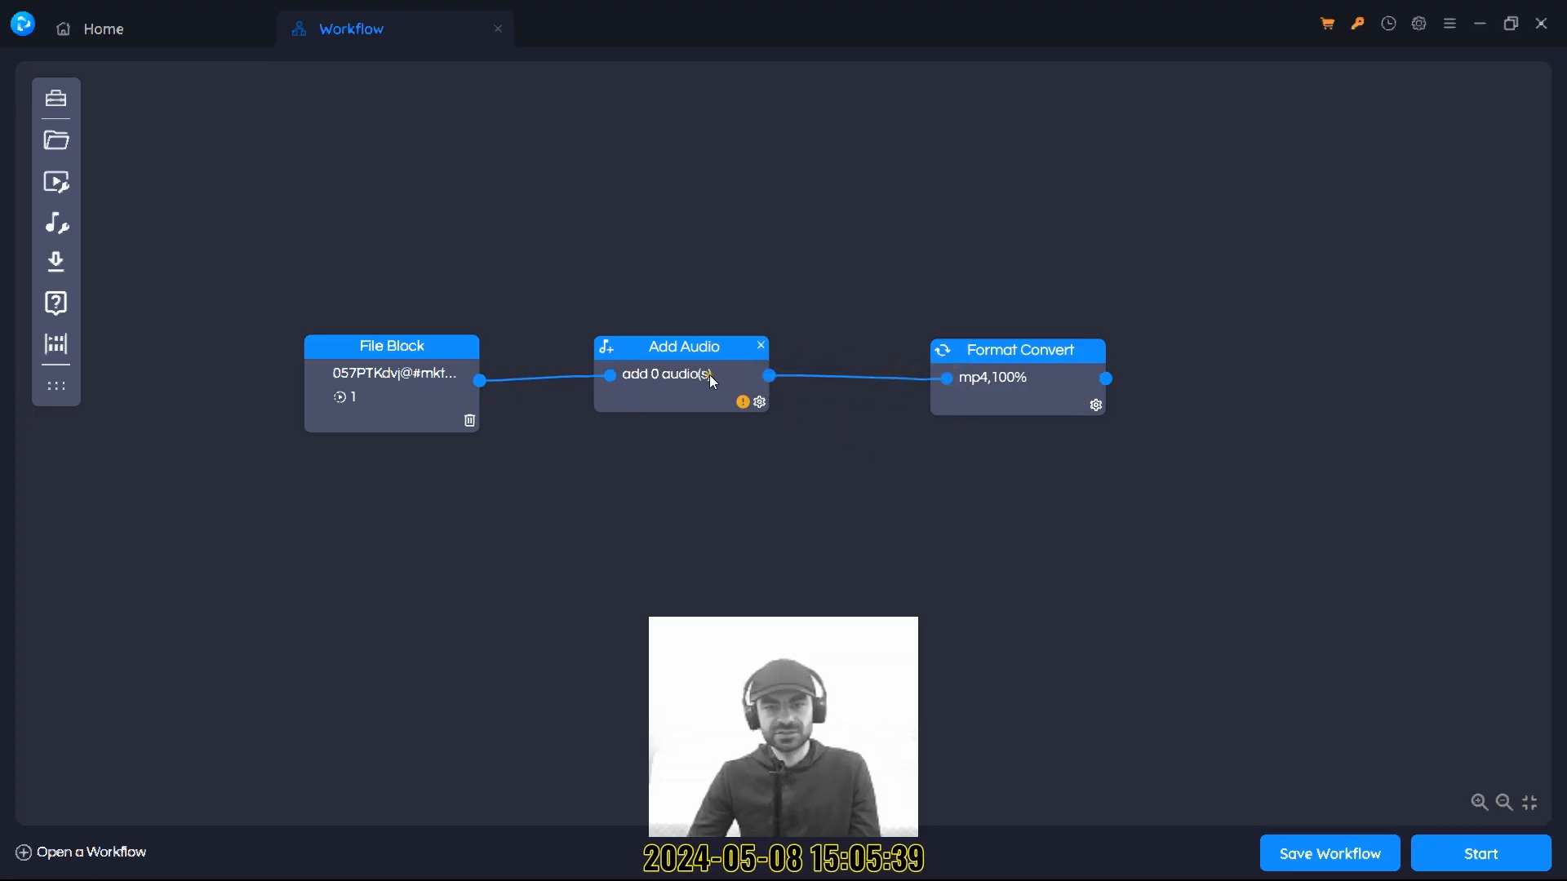
In the Add Audio block's settings, add the Sun Spots (Cinematic, Medium Tempo) MP3 from the Facebook Collection folder as background music.
click(759, 402)
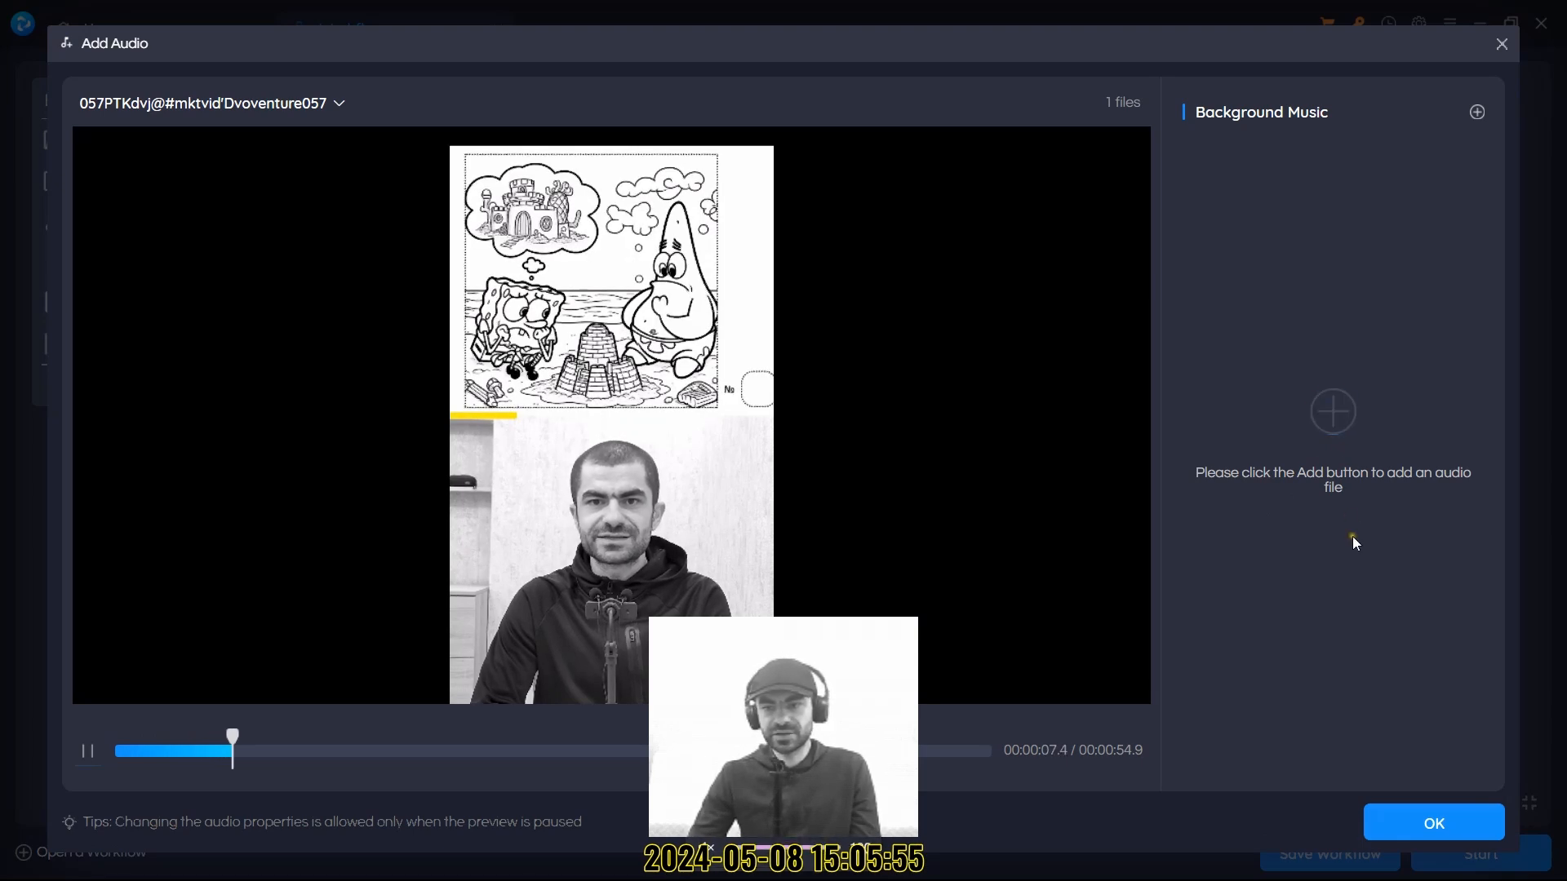
click(1339, 424)
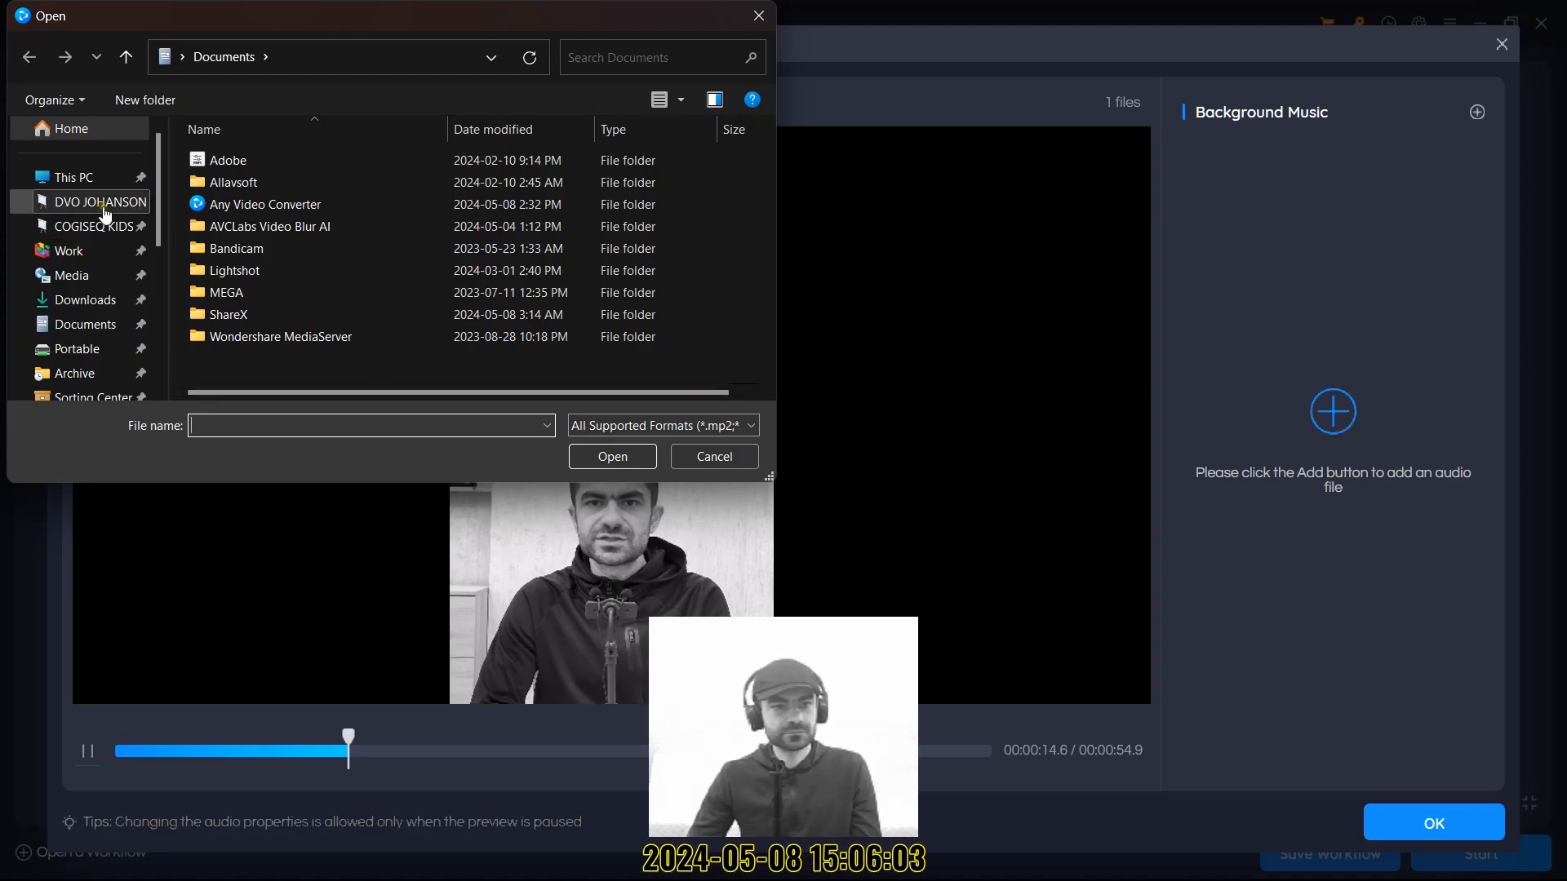
click(78, 250)
double_click(270, 204)
double_click(270, 182)
double_click(269, 226)
double_click(277, 161)
click(287, 245)
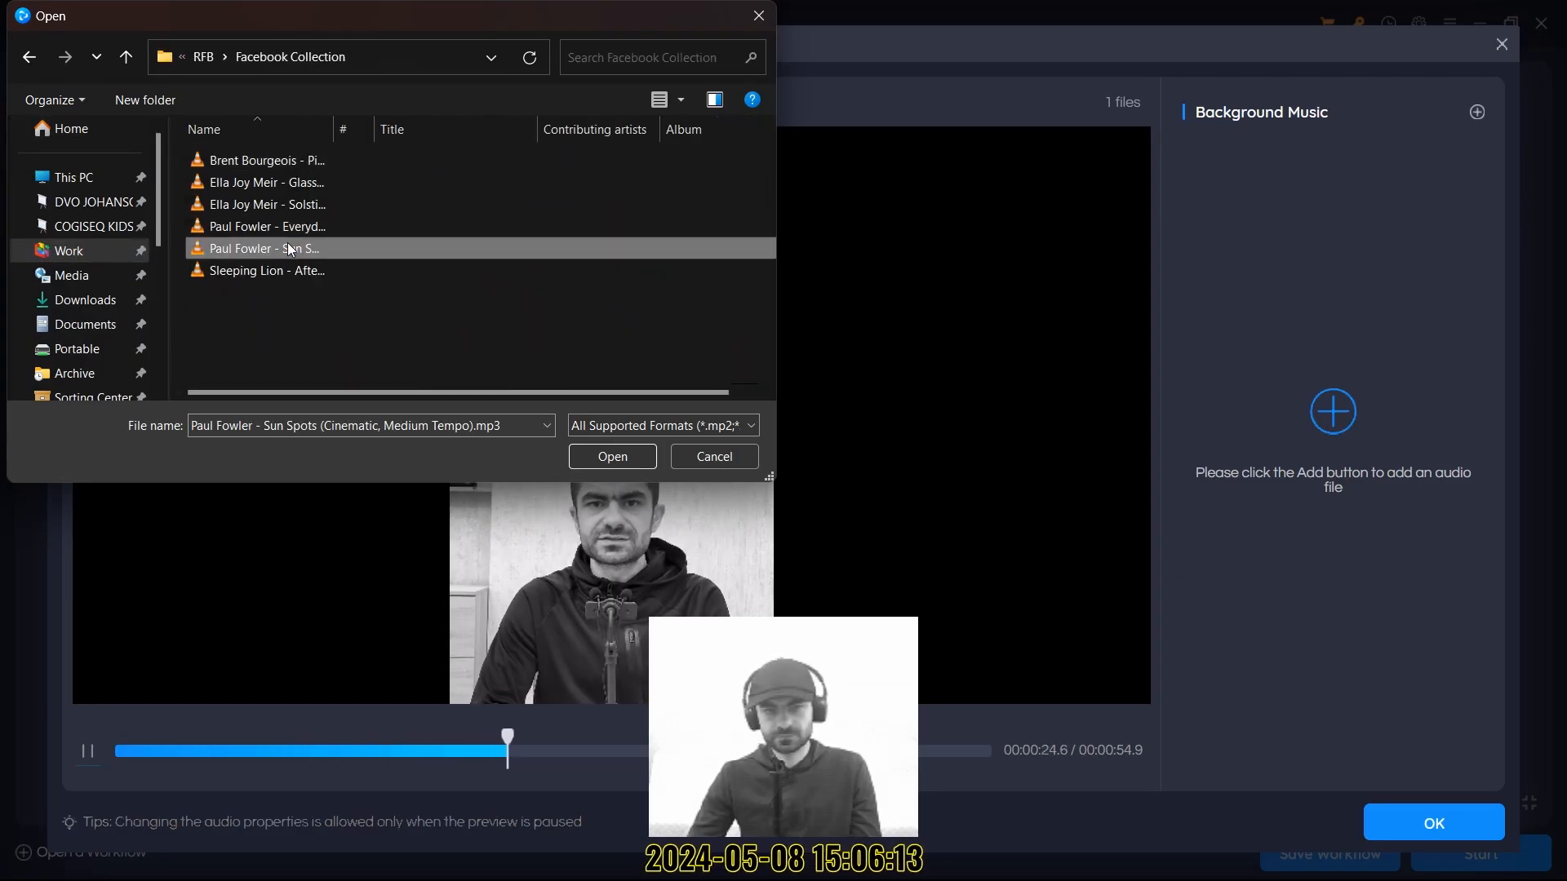
click(629, 453)
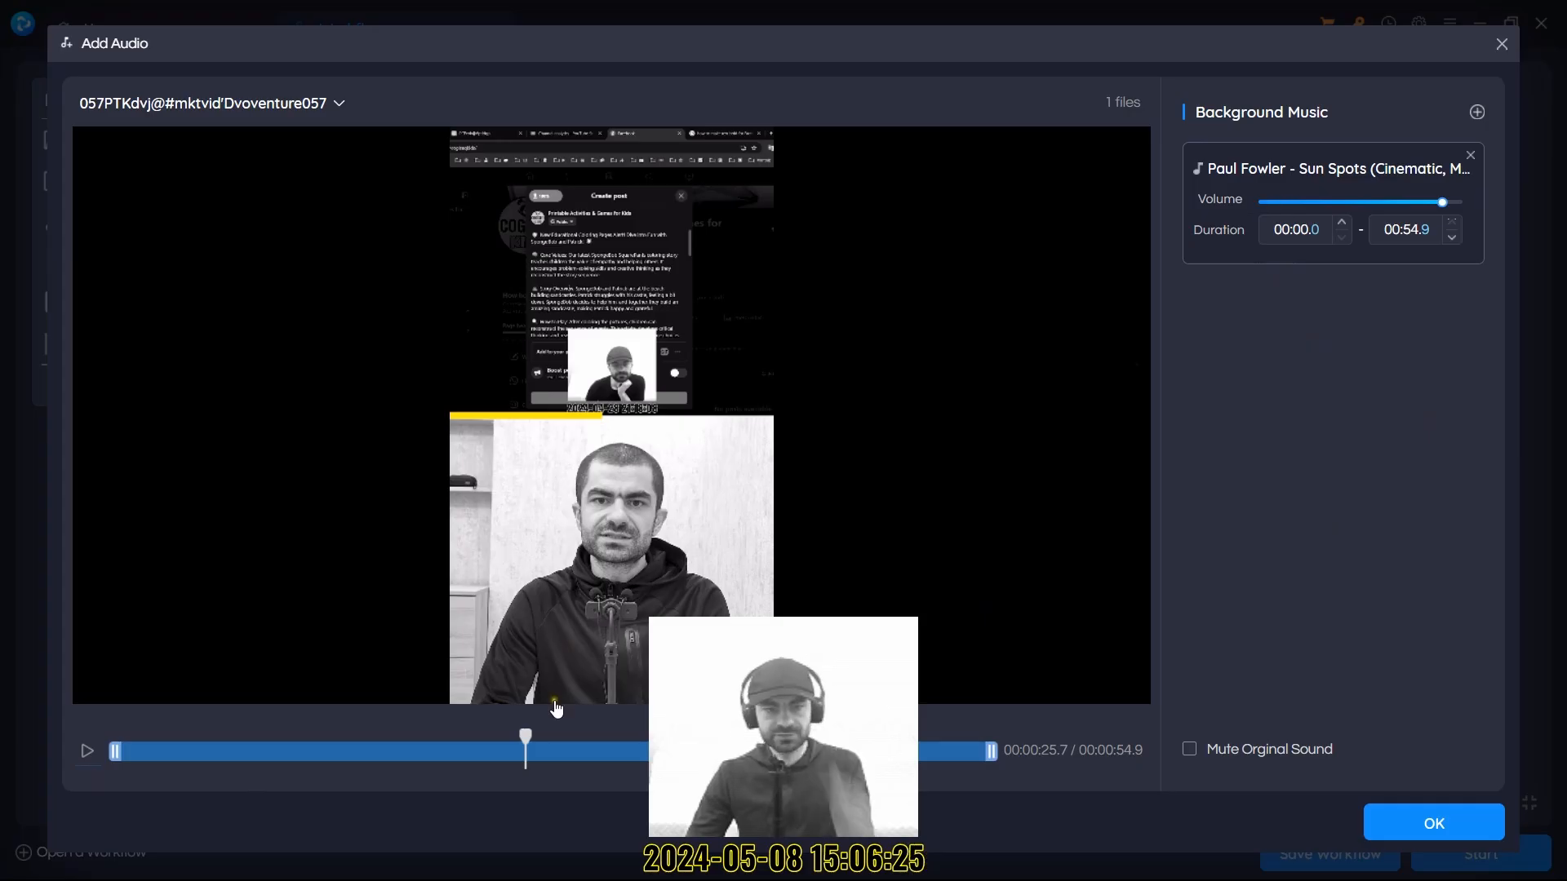
Preview the video with its background music and lower the music volume to 24.
click(87, 750)
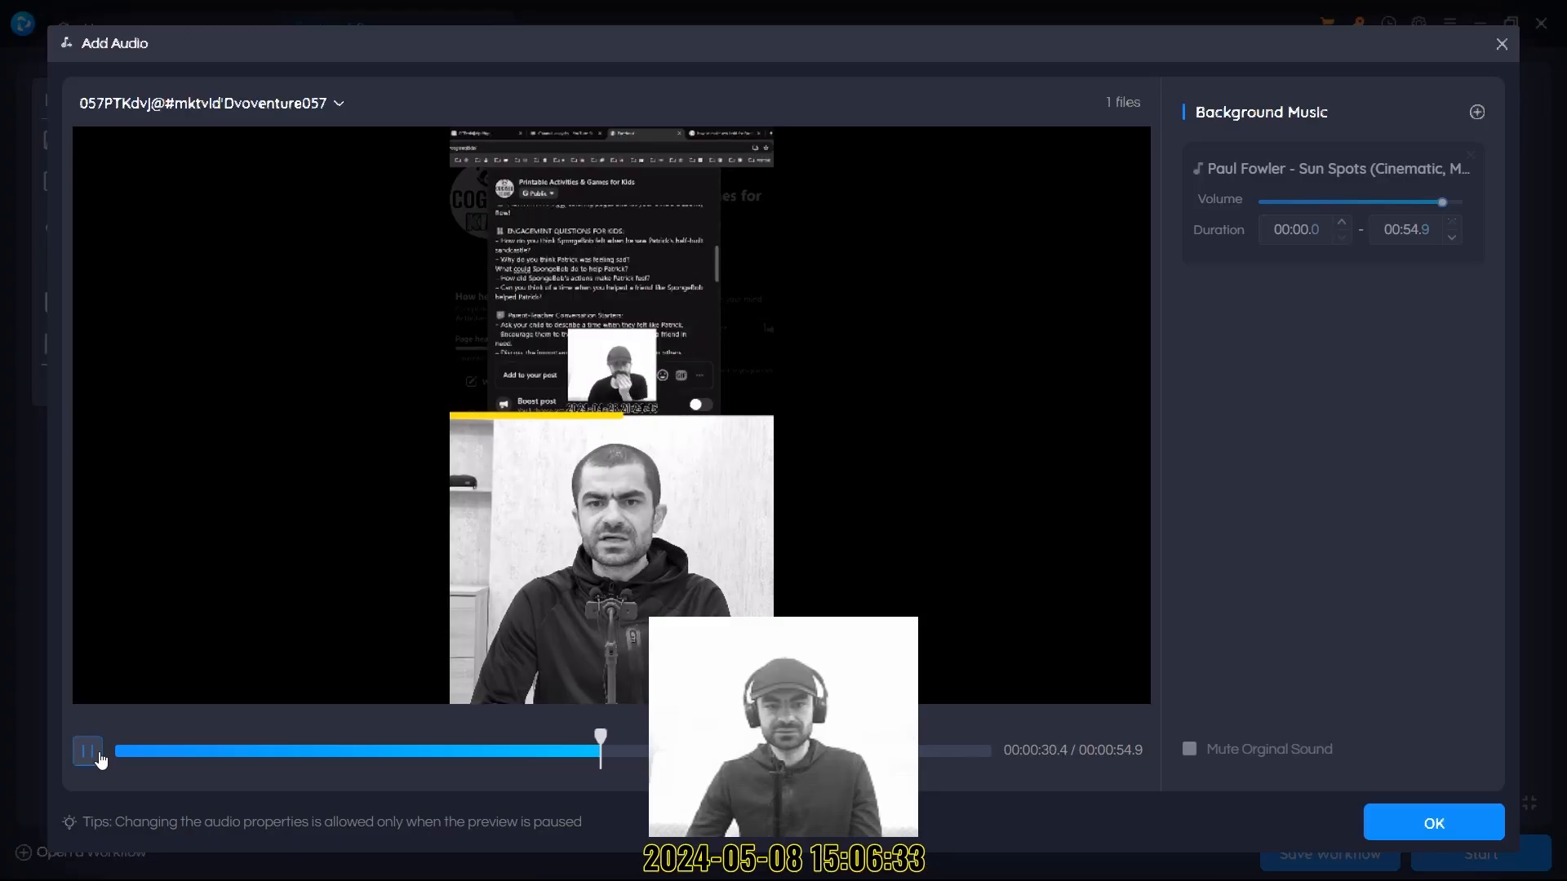
click(99, 757)
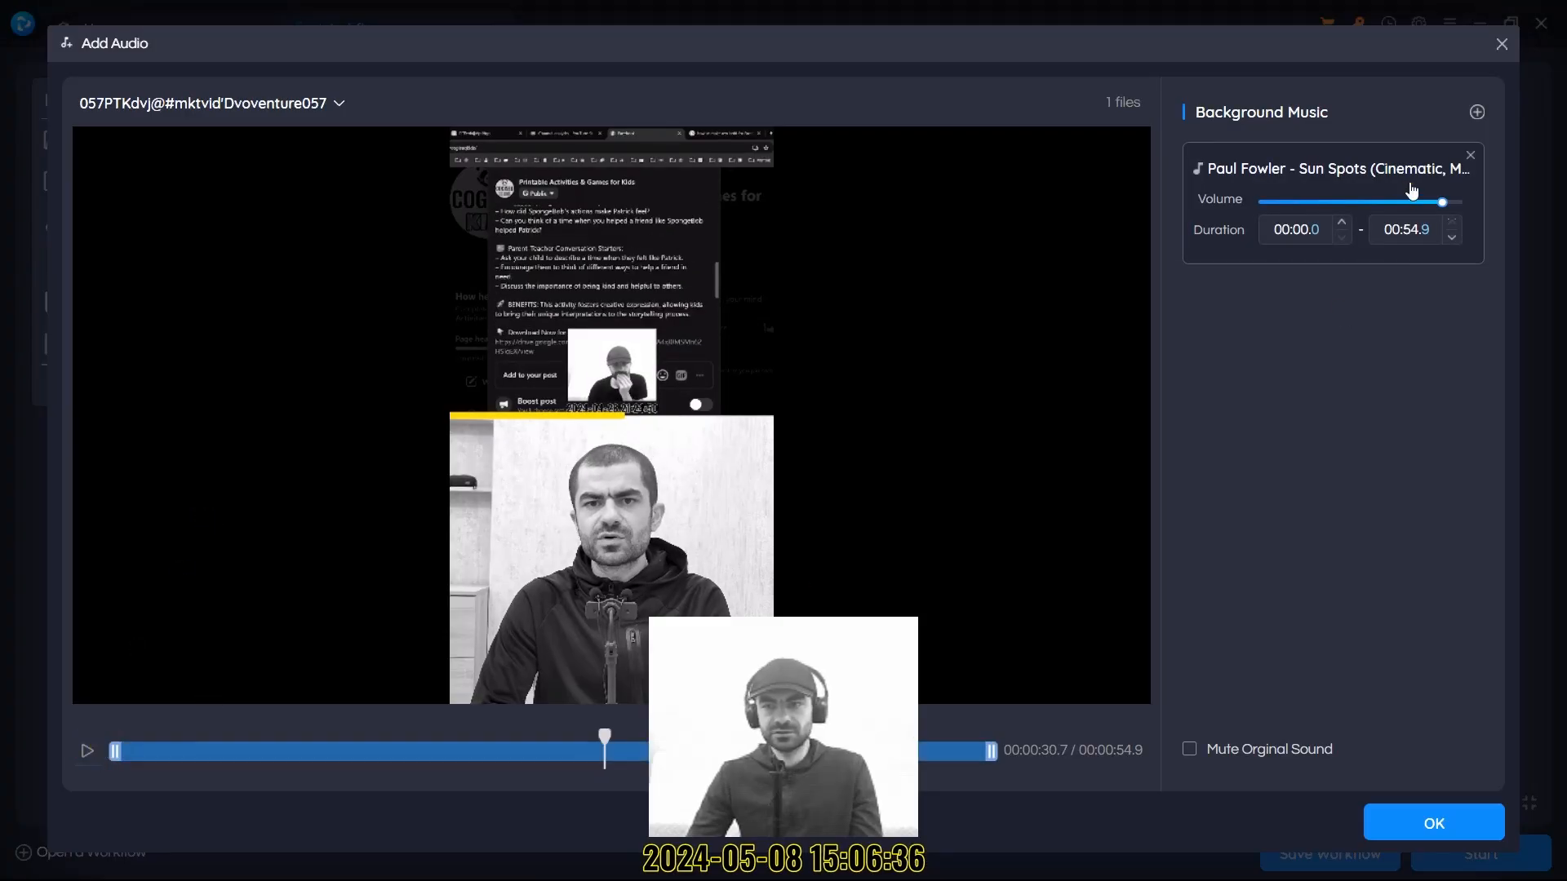
drag(1442, 202, 1309, 236)
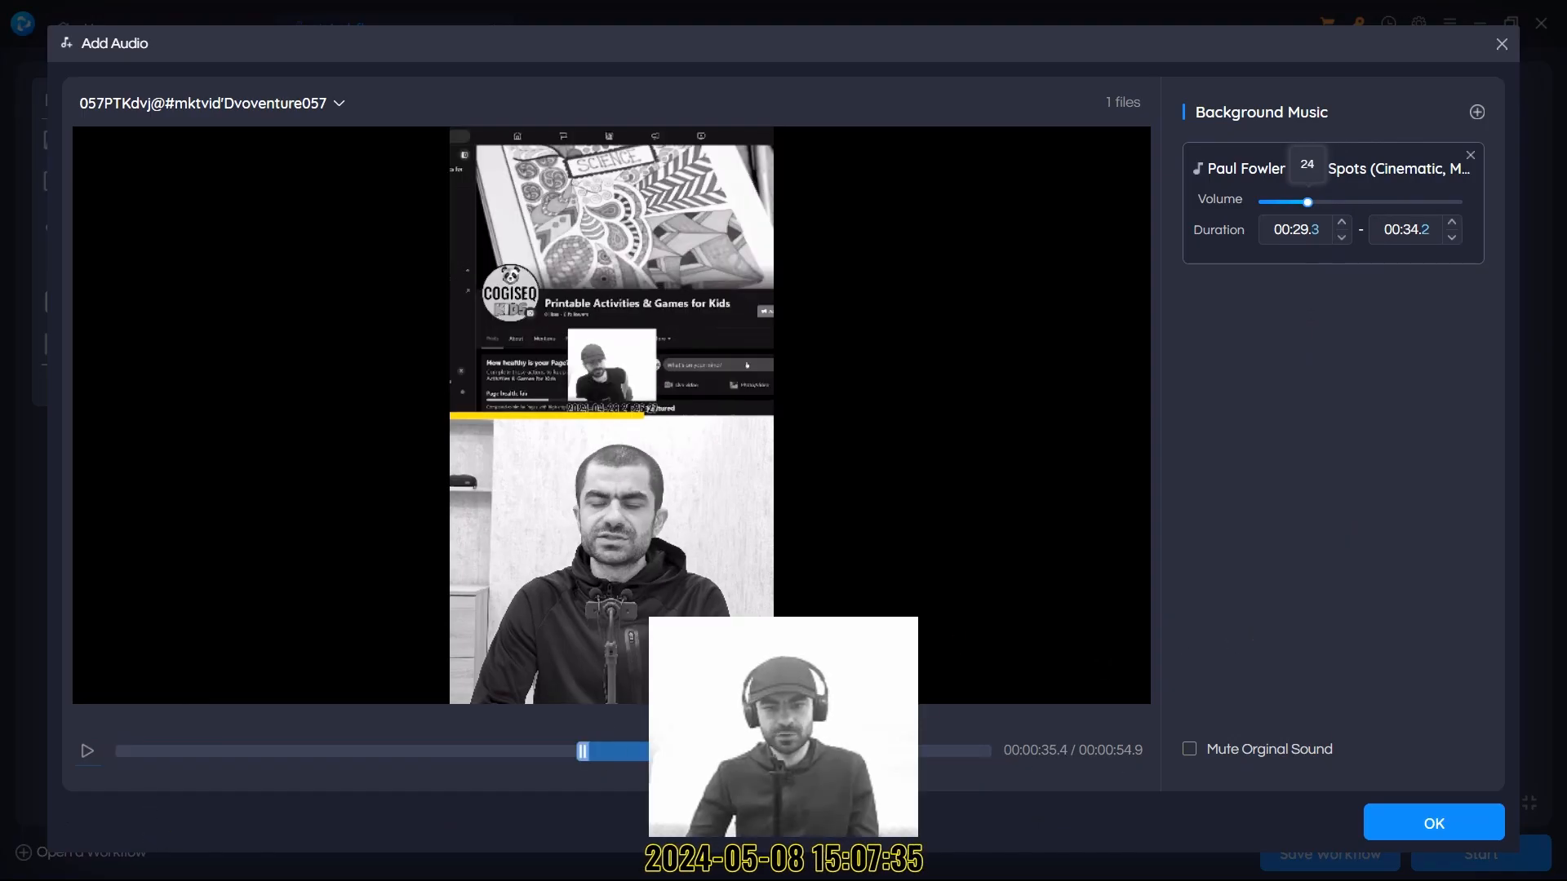
Stretch the background music from 00:00.0 to 00:54.9, set its volume to 17 and apply the audio settings.
drag(583, 751, 70, 749)
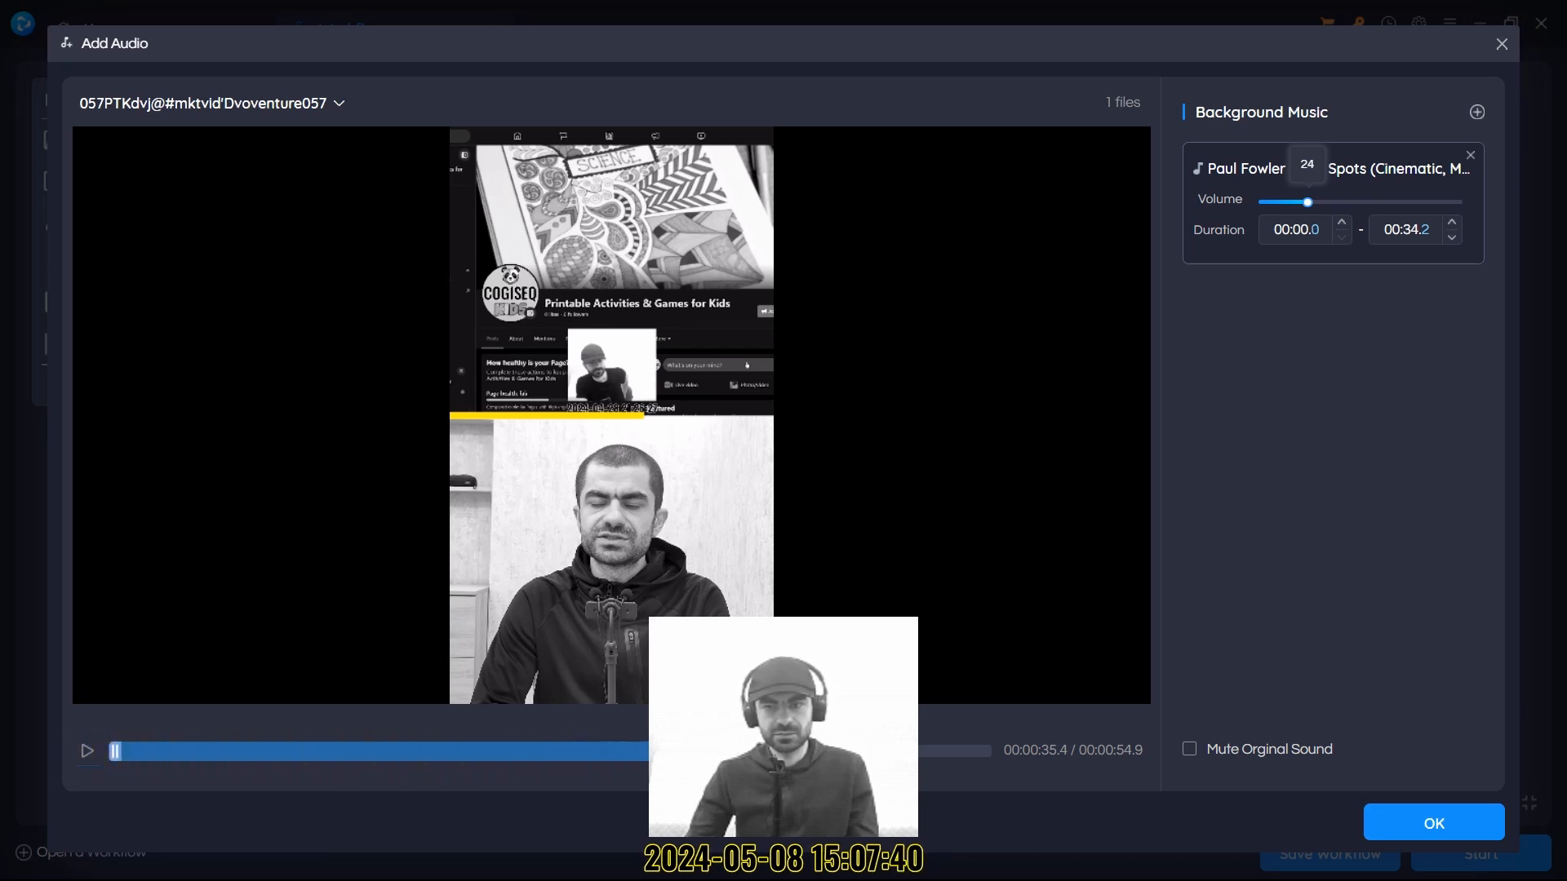
click(79, 749)
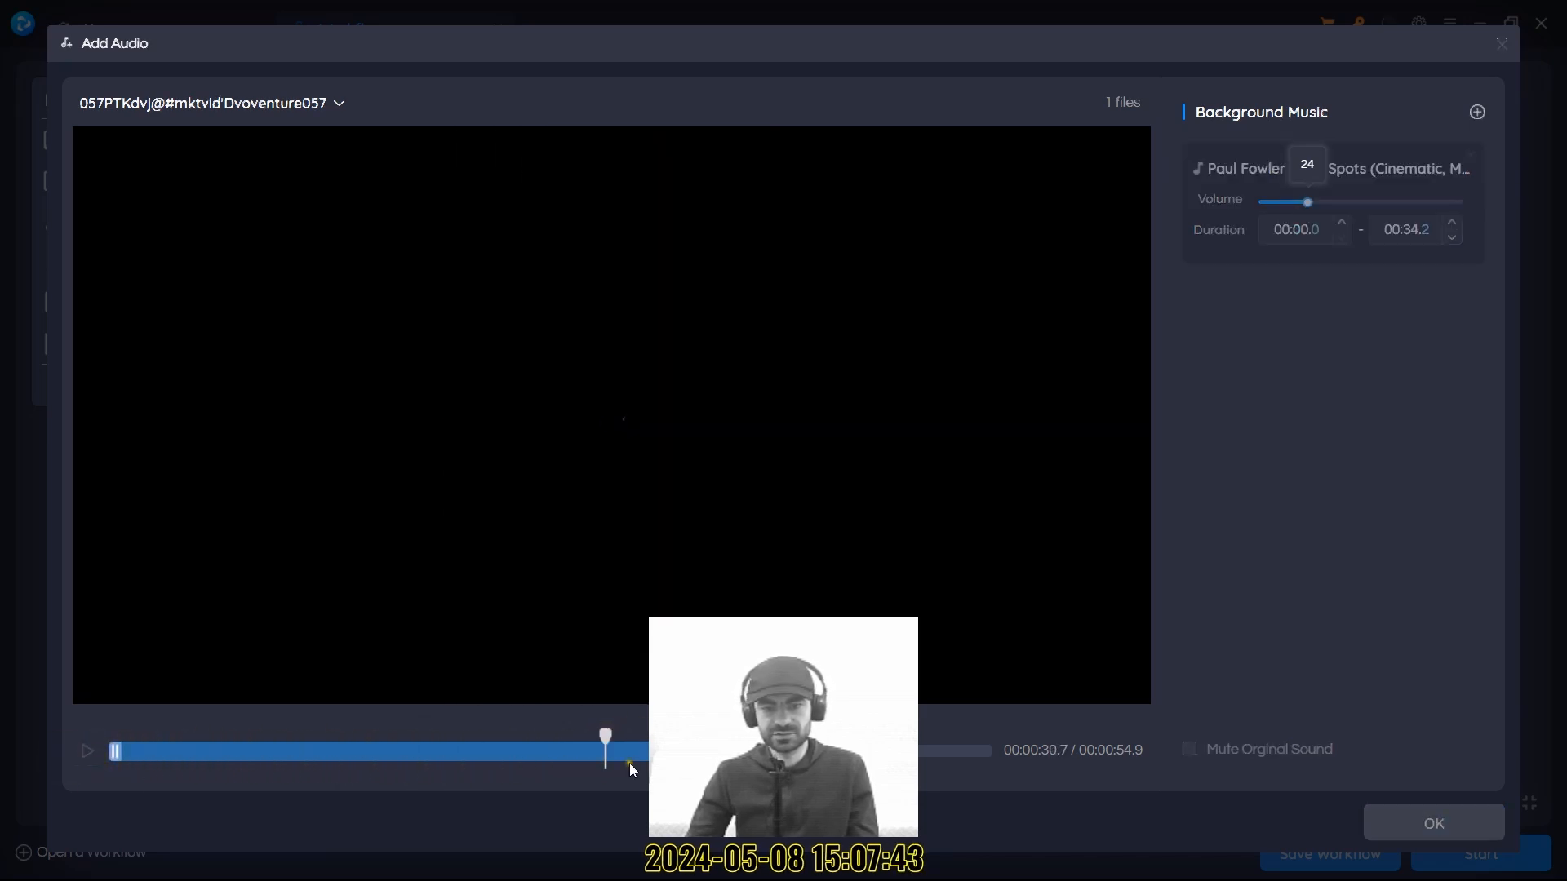
click(76, 747)
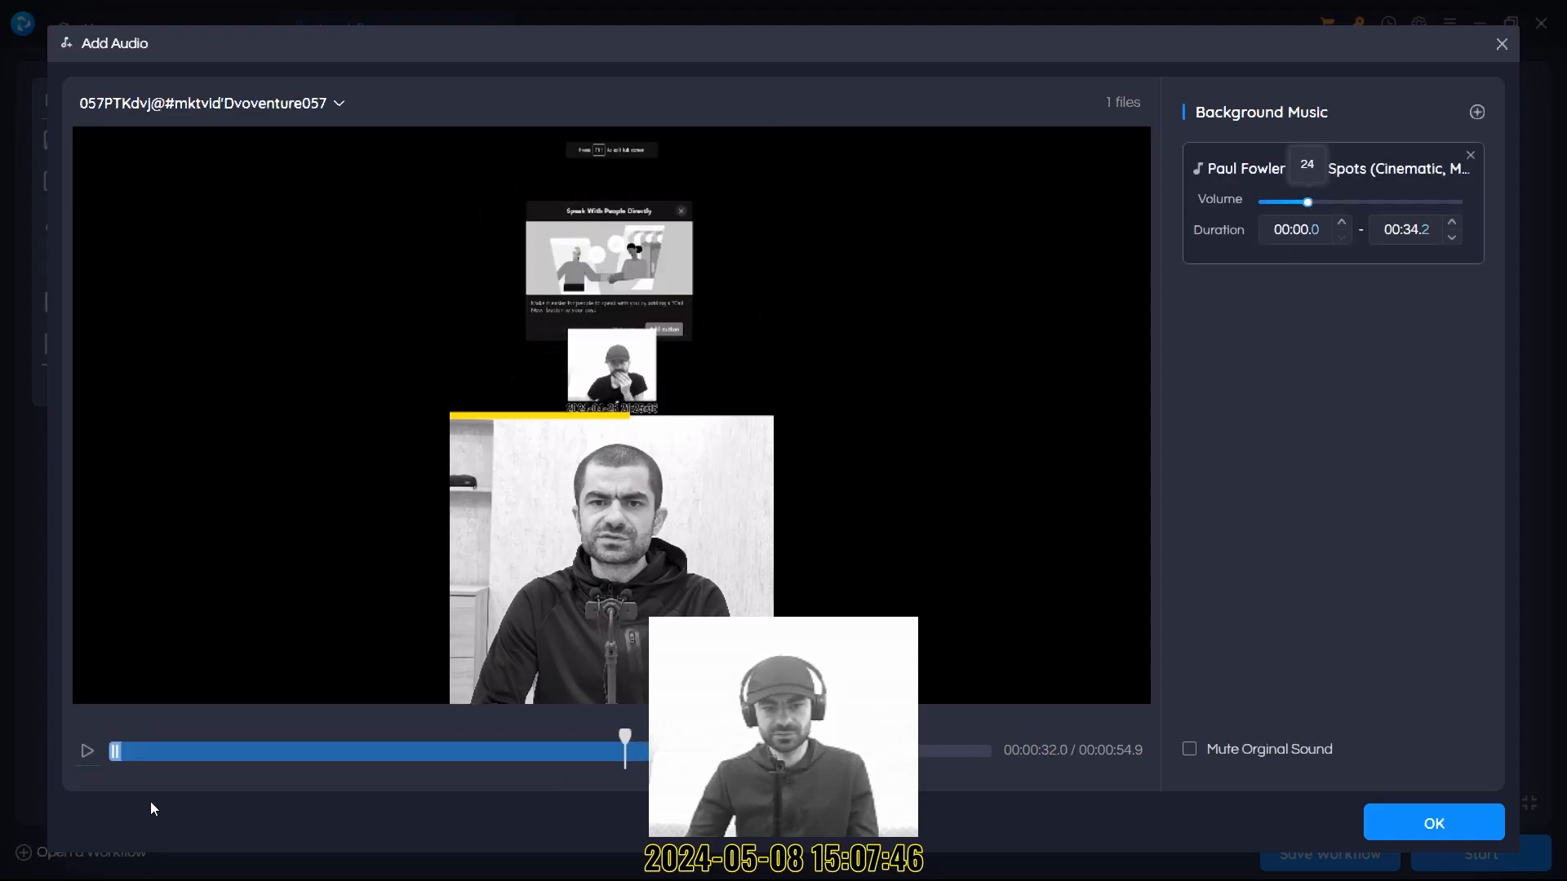
drag(661, 750, 1031, 762)
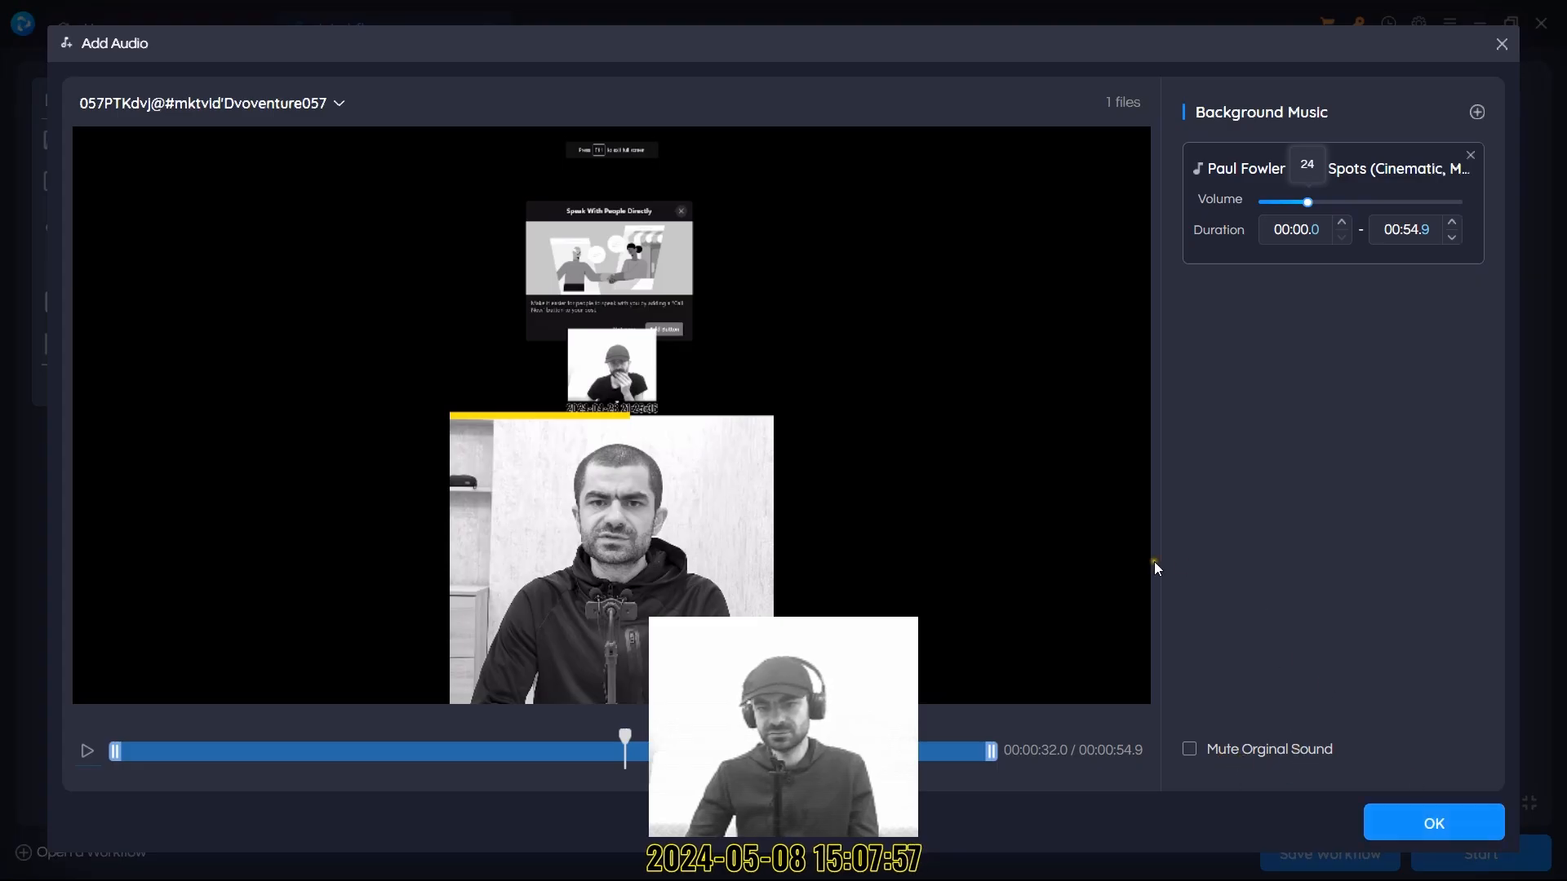
drag(1305, 214, 1298, 220)
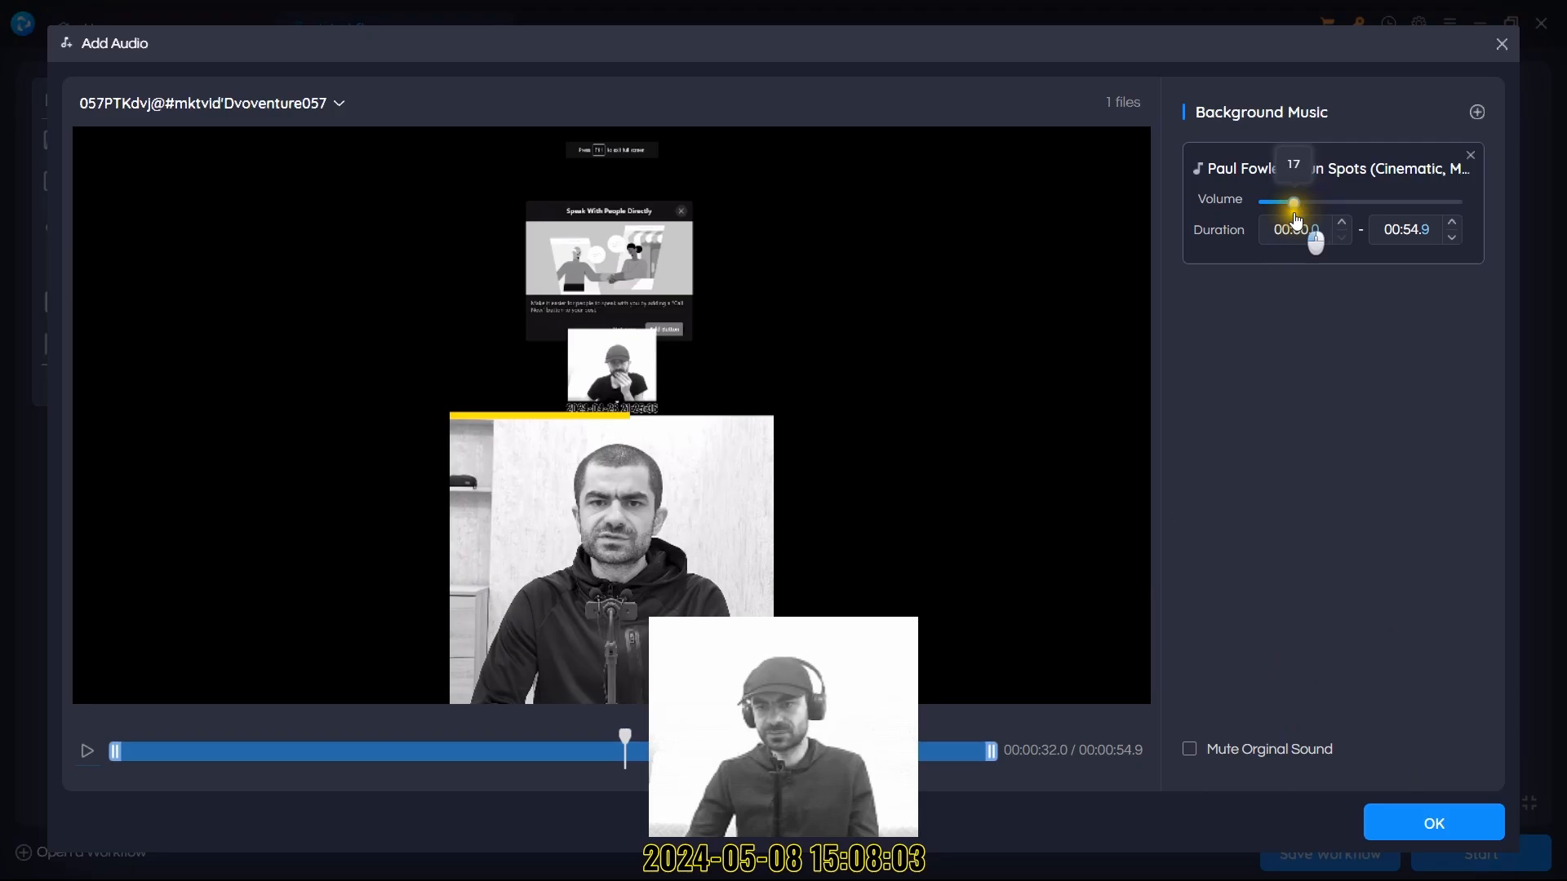
click(1436, 824)
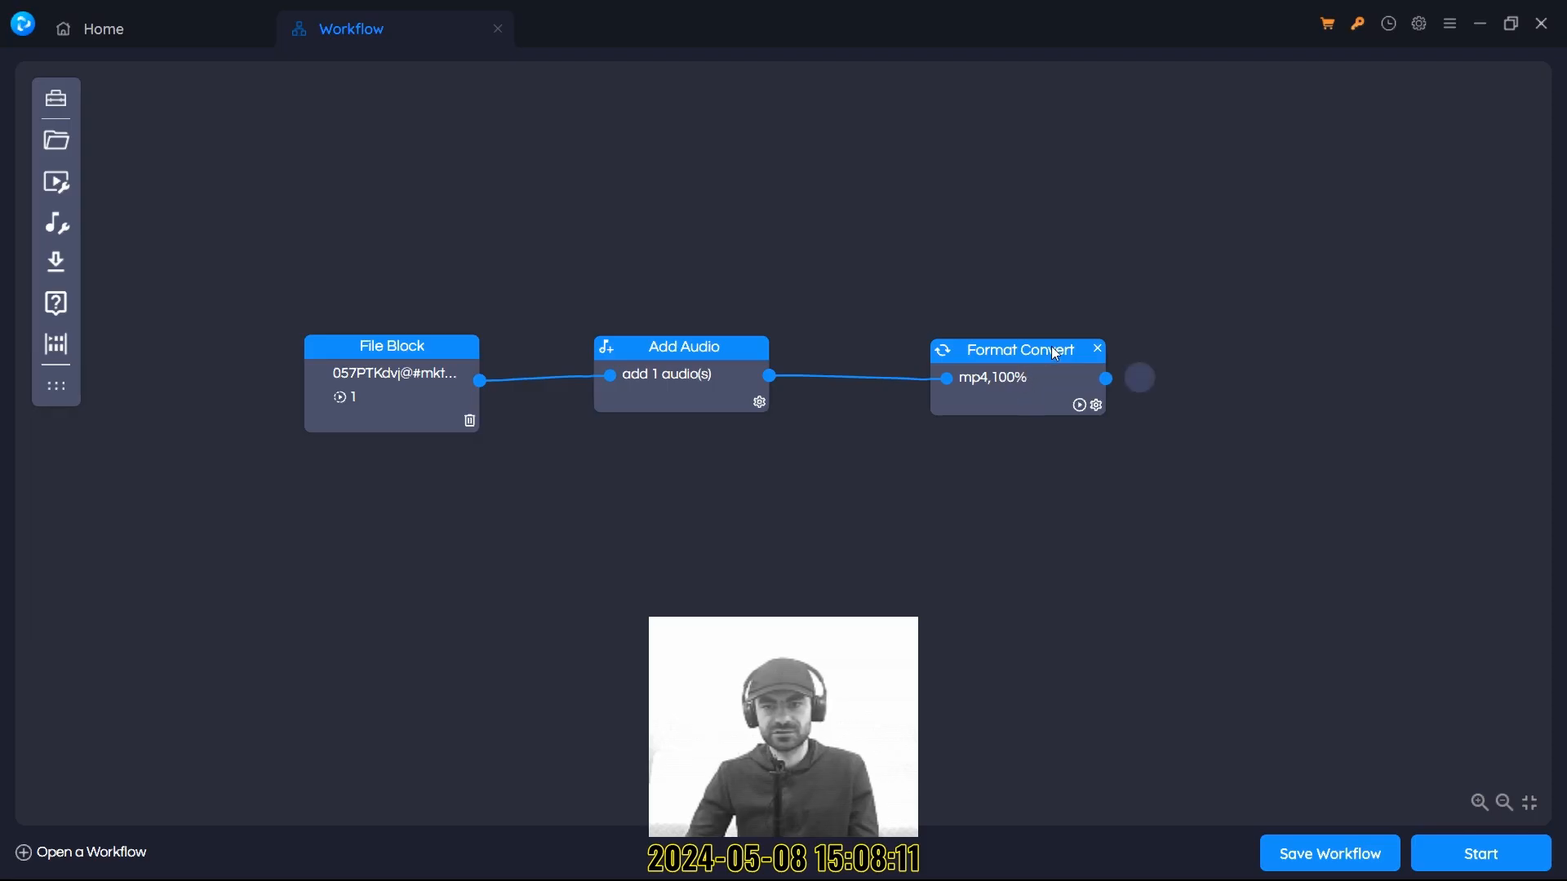
Open the Format Convert block's settings and review the available video resolution and constant quality options.
click(1096, 406)
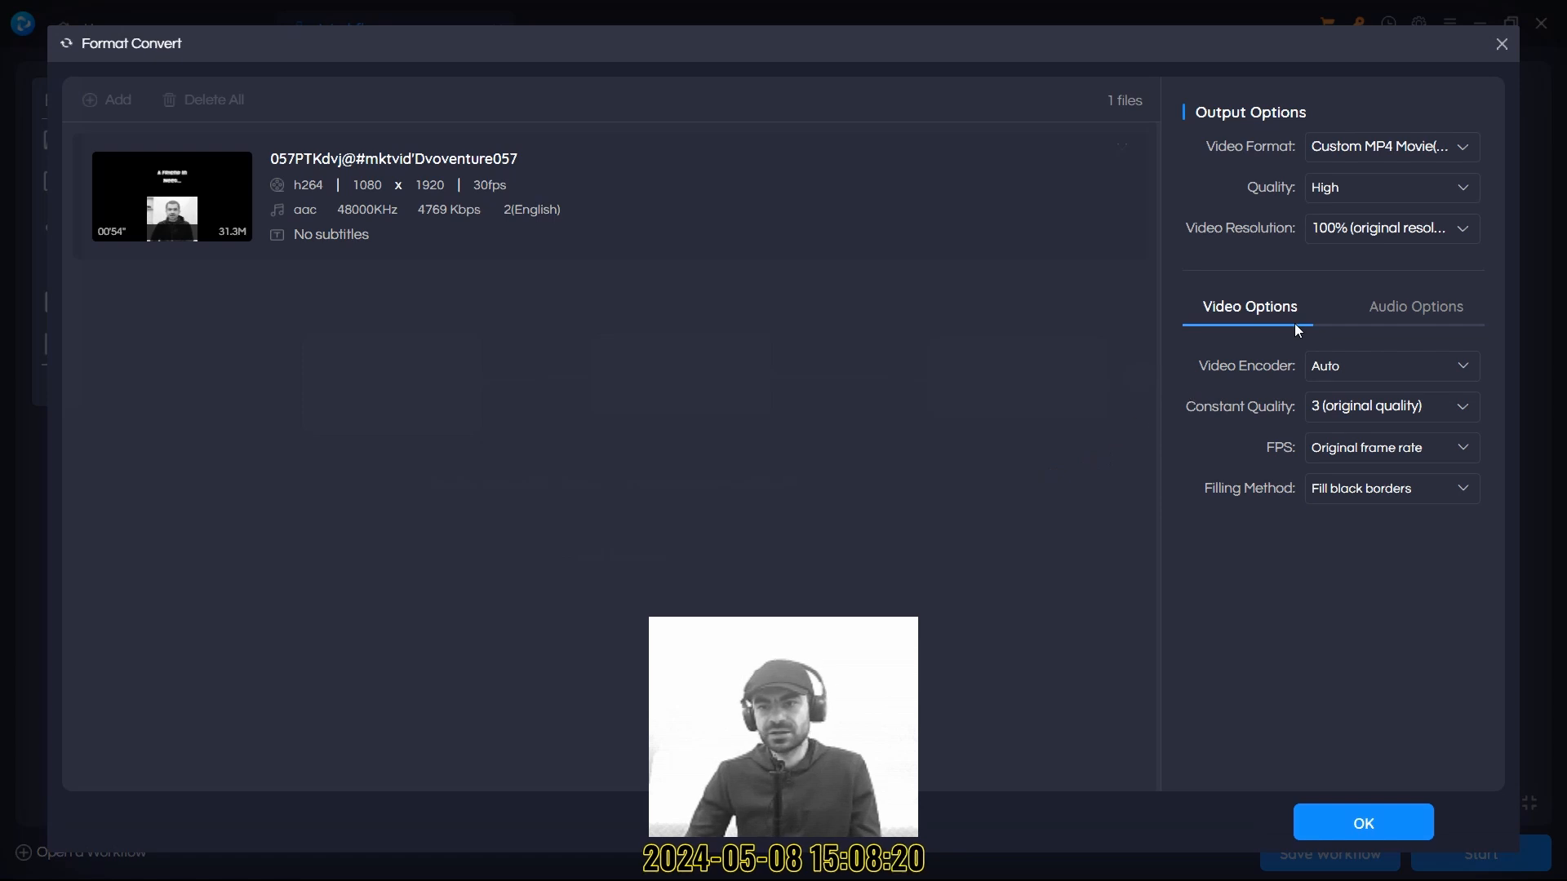
click(1381, 235)
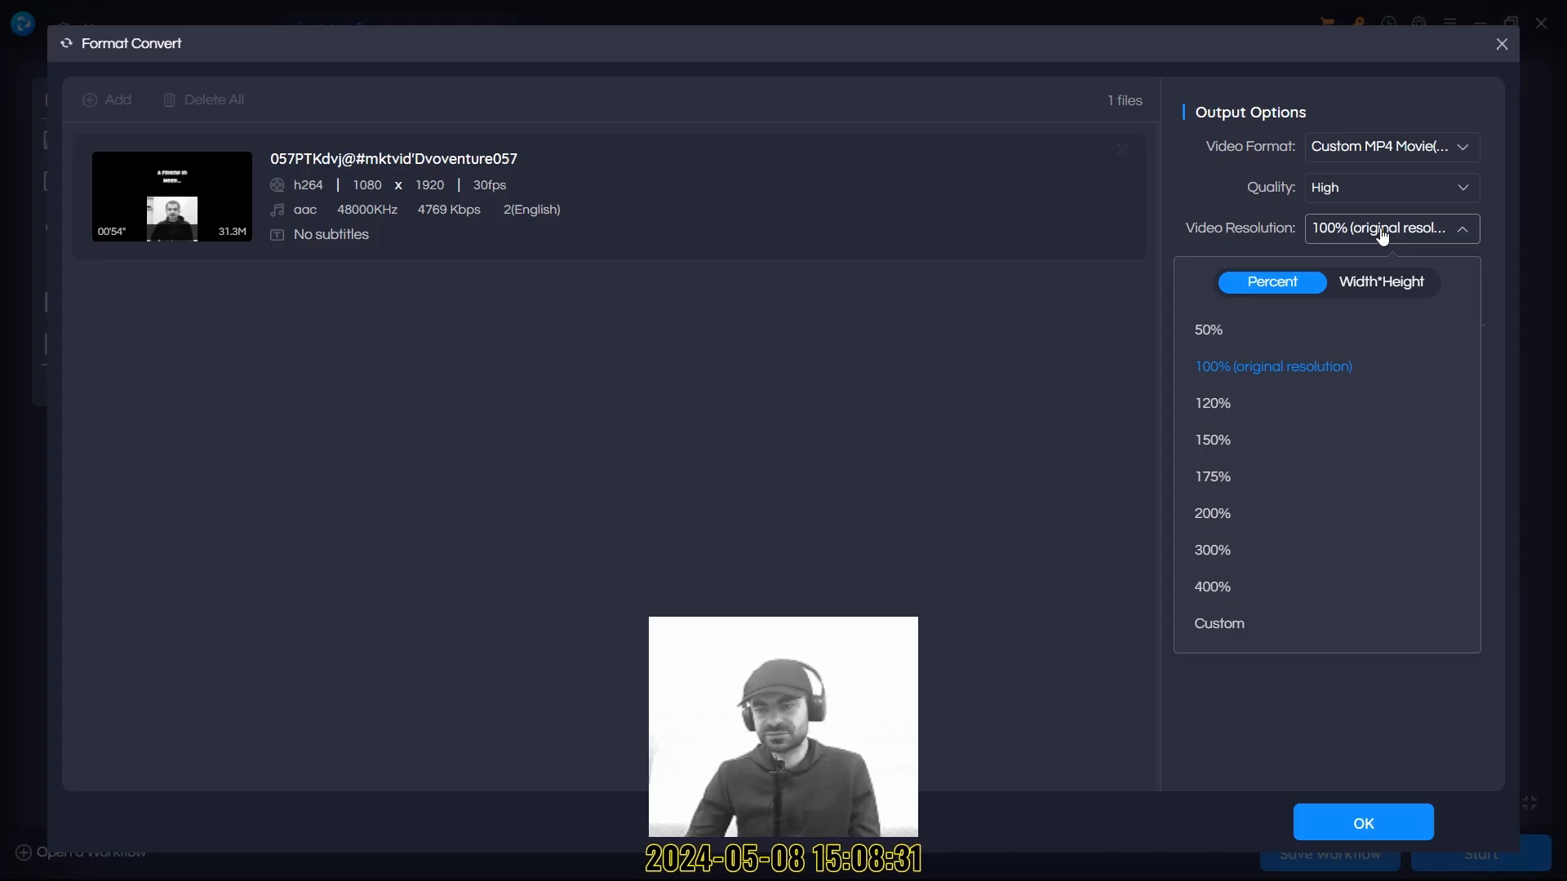
click(1379, 237)
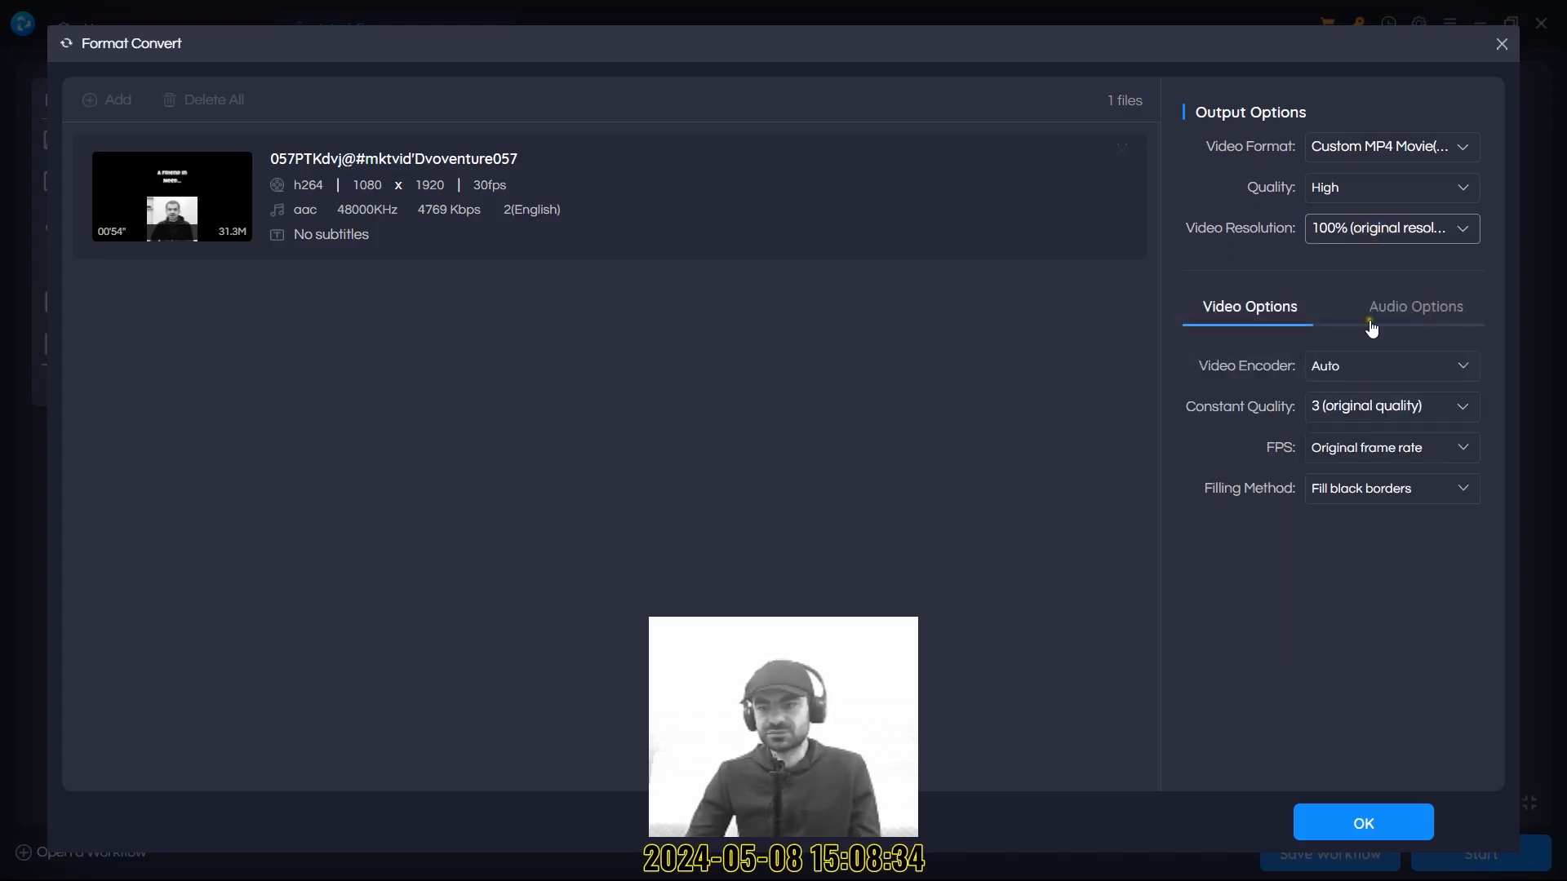
click(1352, 416)
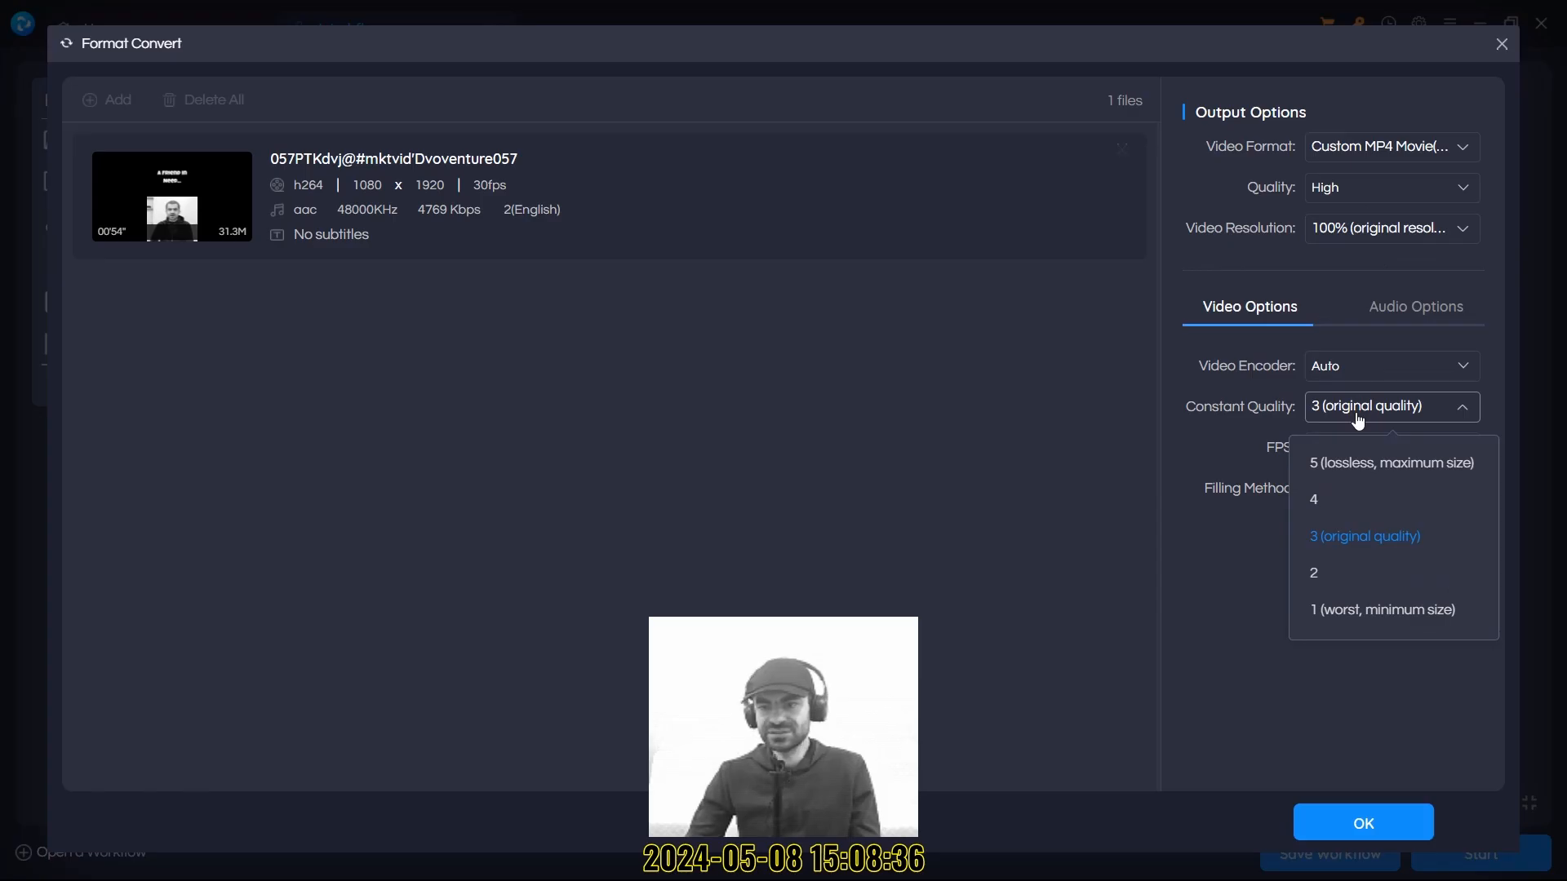
click(1358, 416)
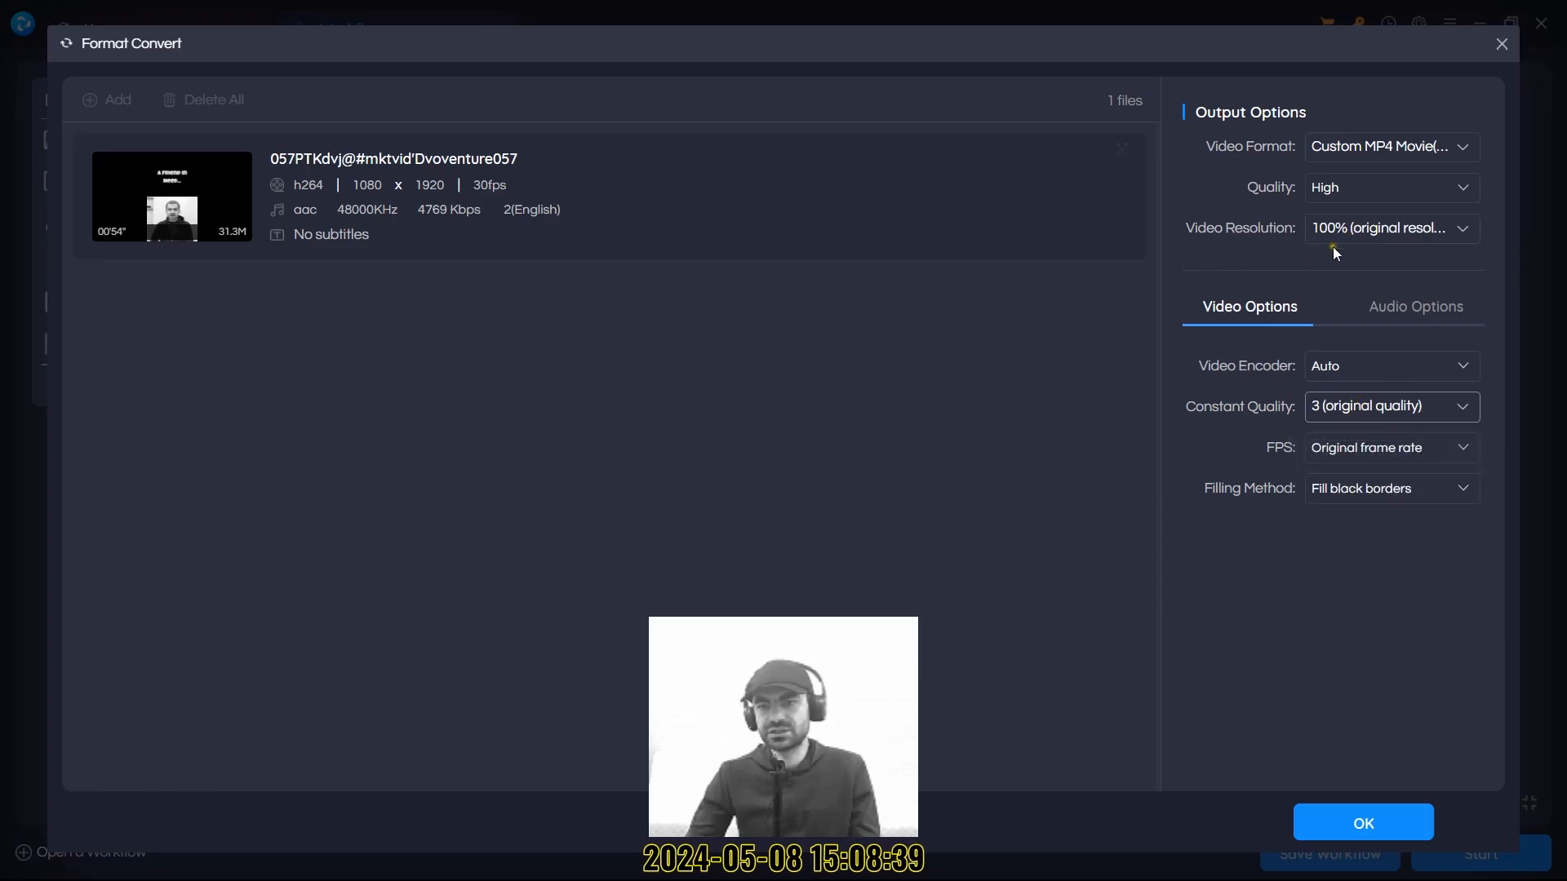
Set the Format Convert block's video resolution to a custom width and height of 1080 x 1920 and apply the settings.
click(1362, 245)
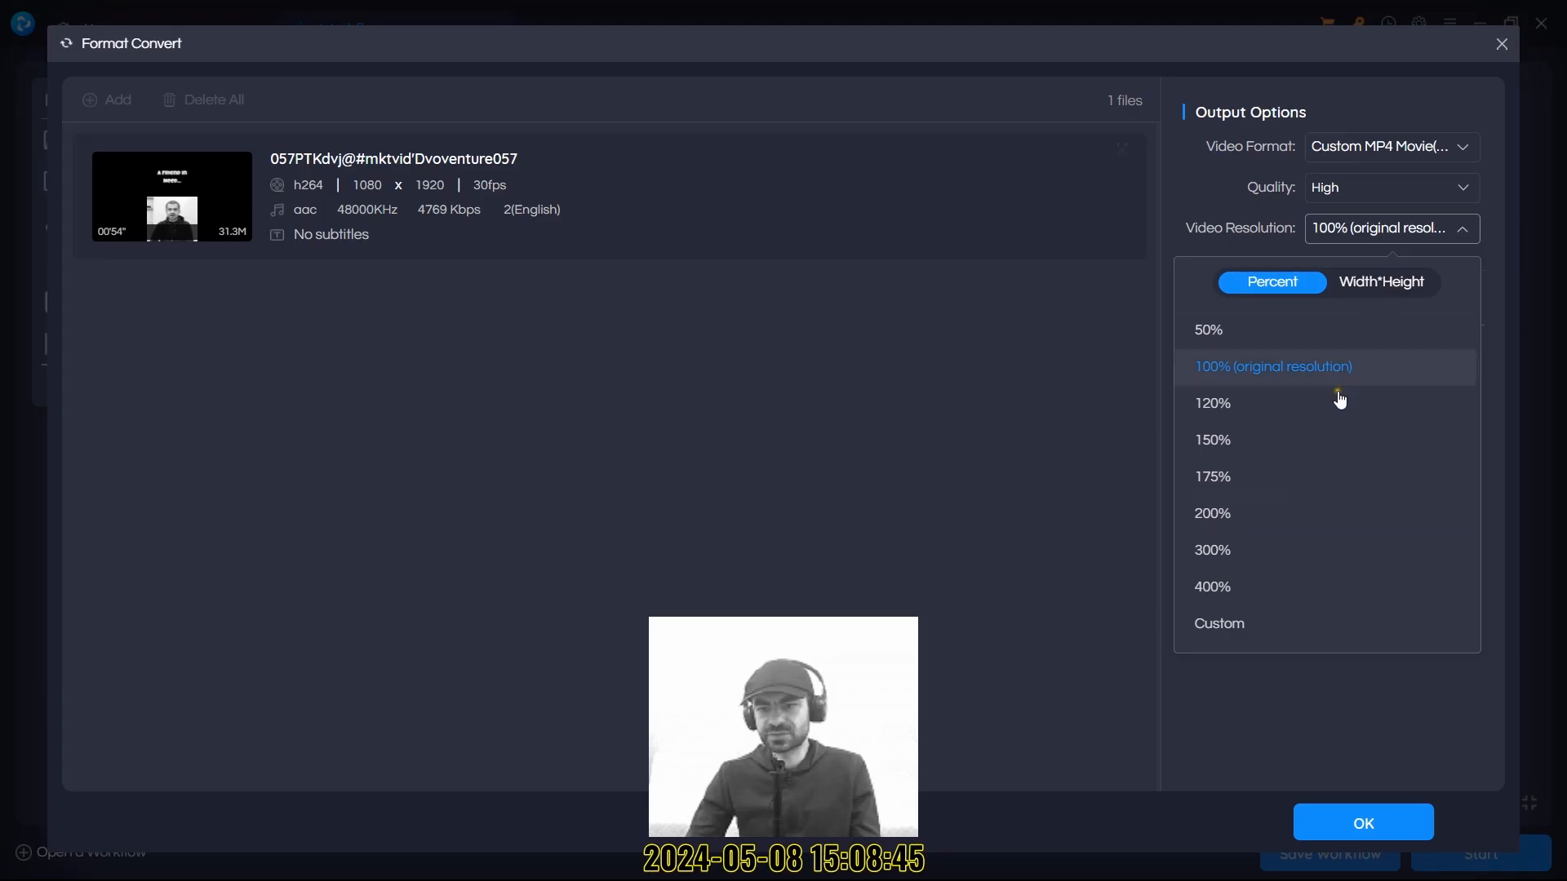
click(1379, 287)
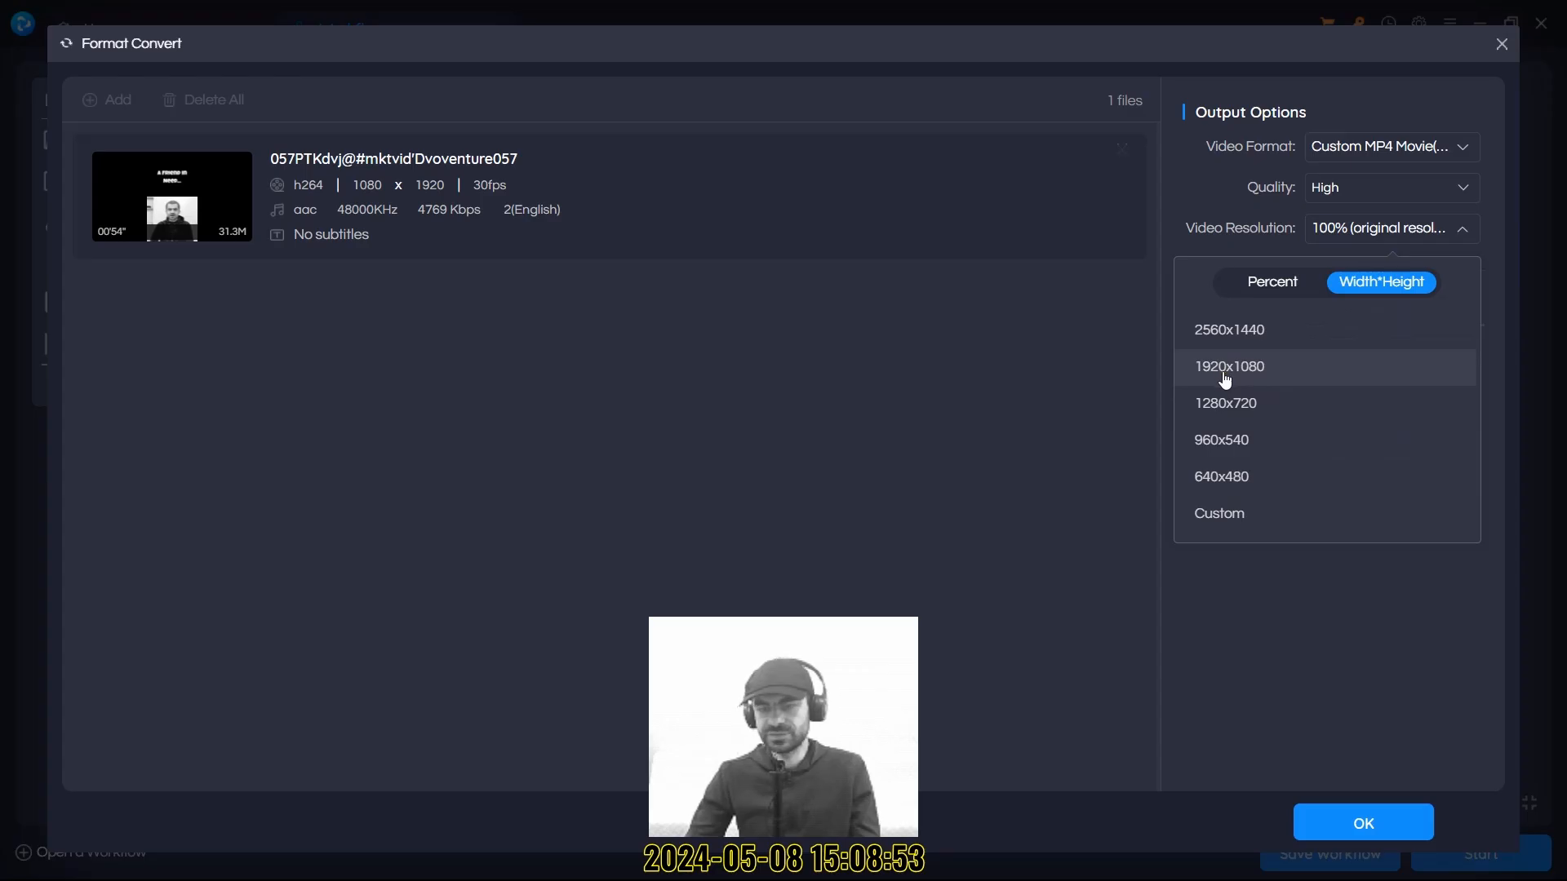
click(1241, 519)
click(1232, 518)
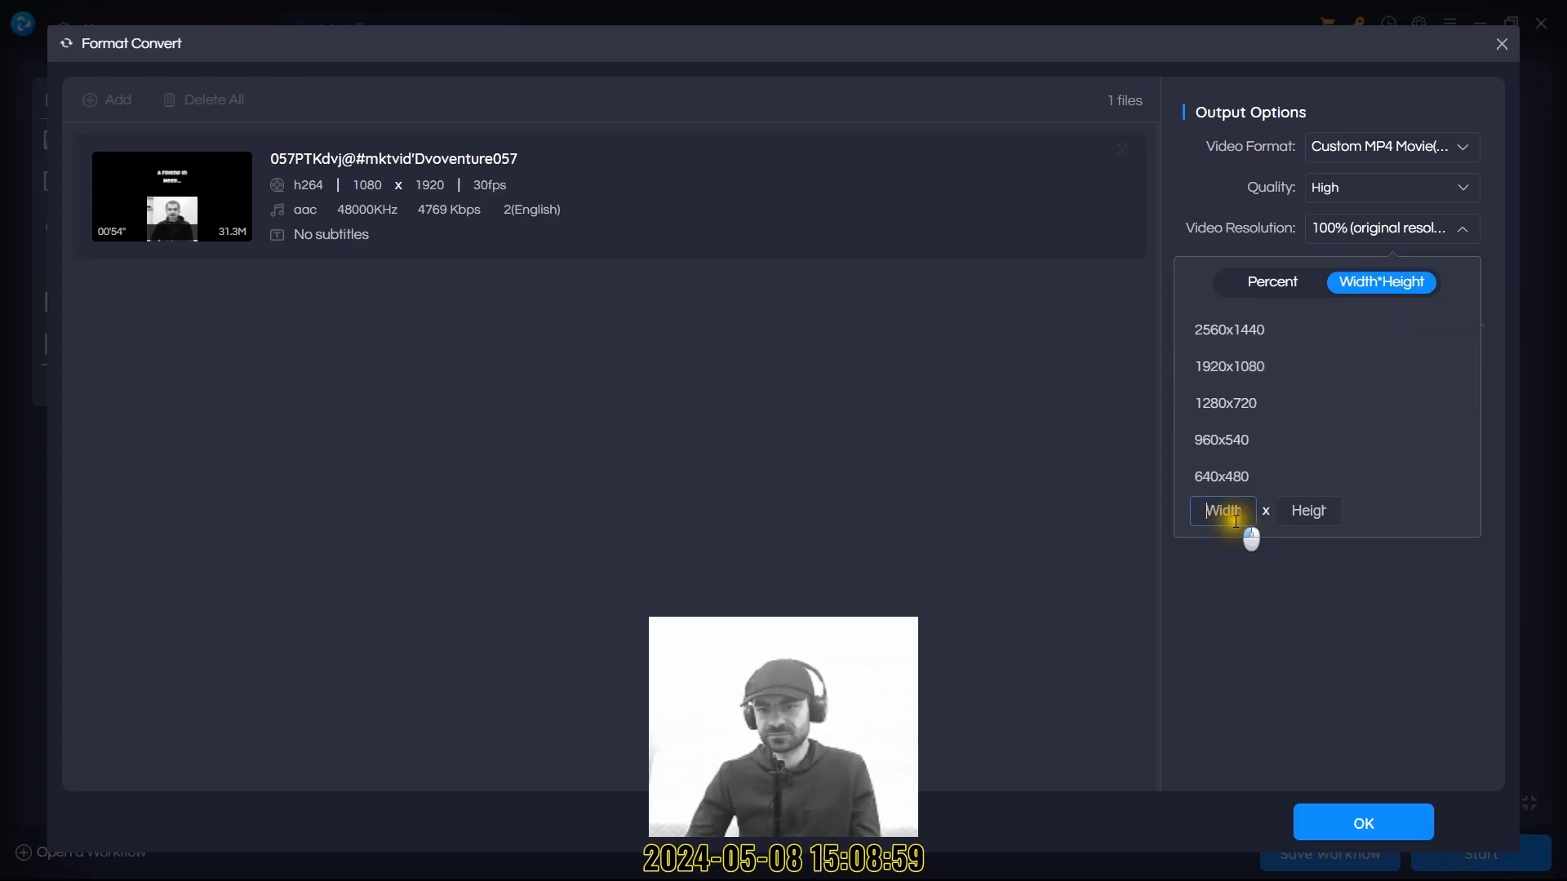
text(1080)
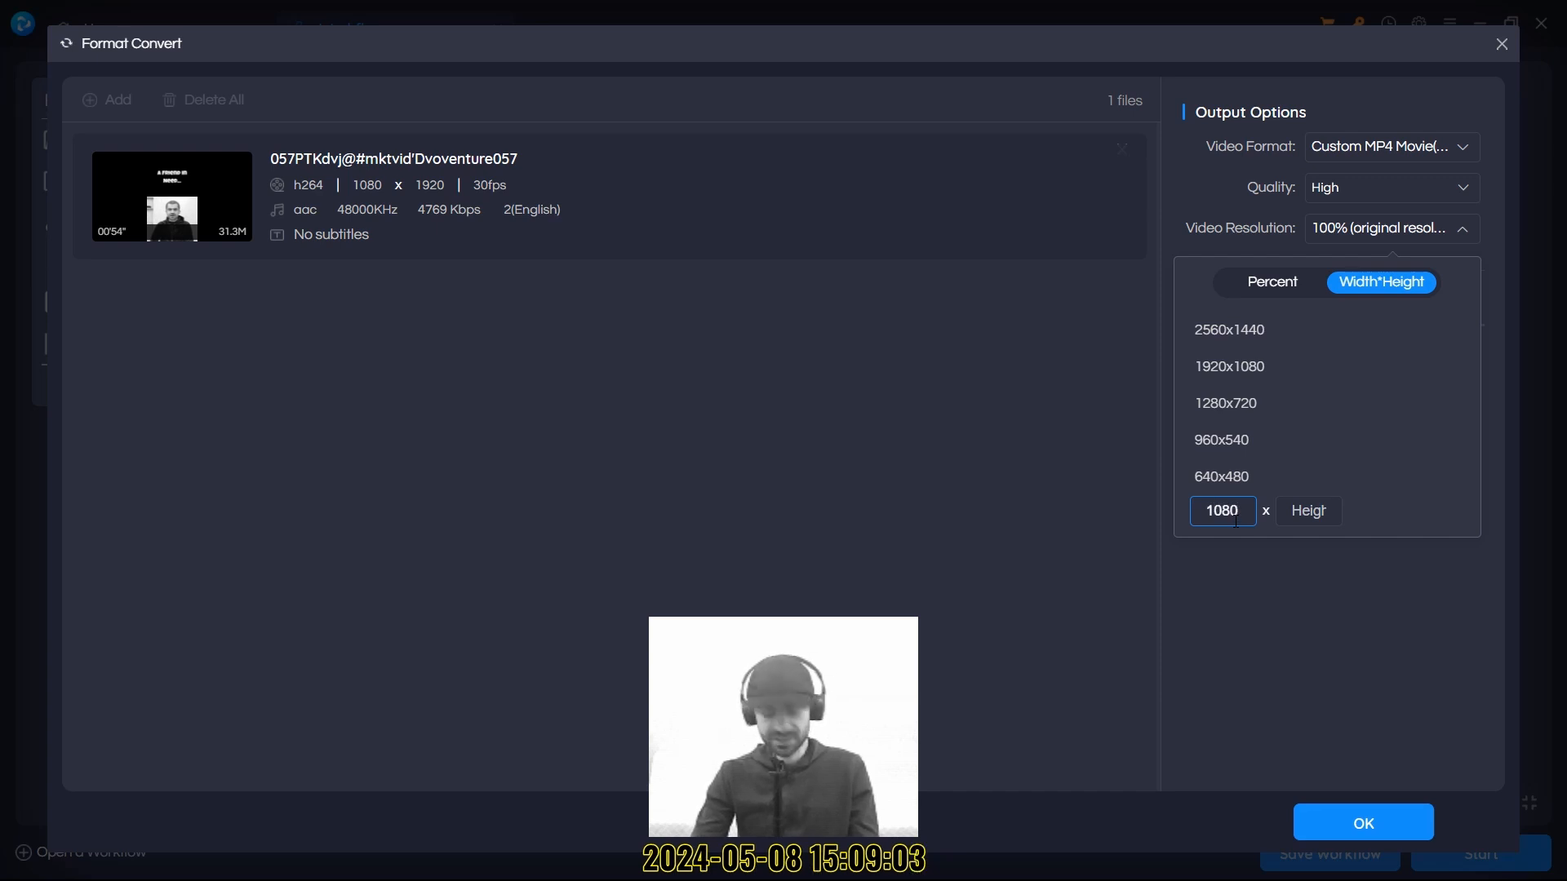
key(Return)
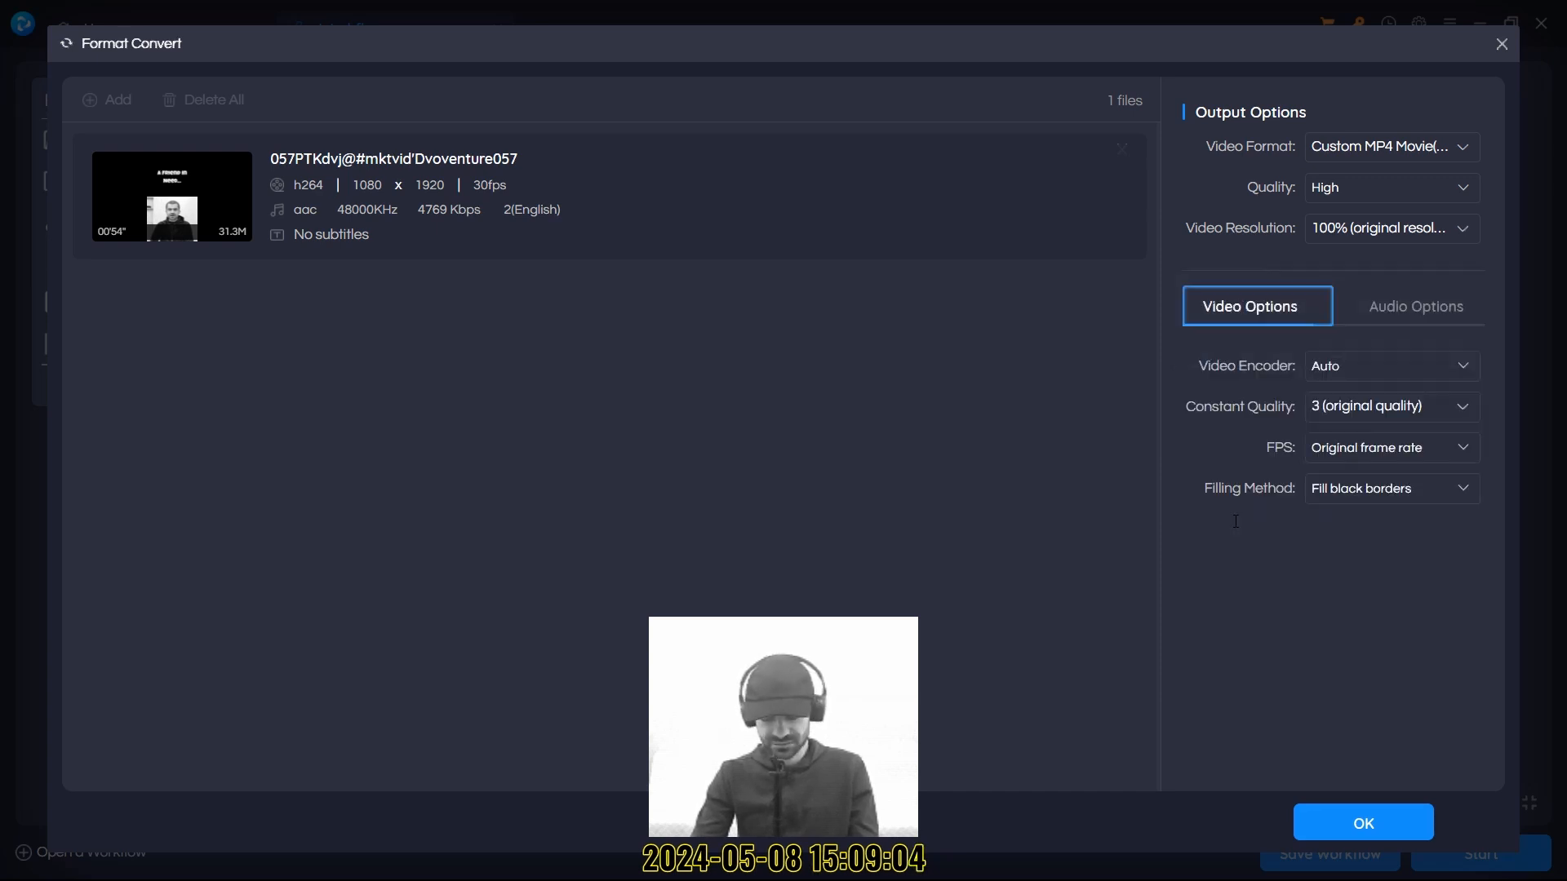
click(1395, 240)
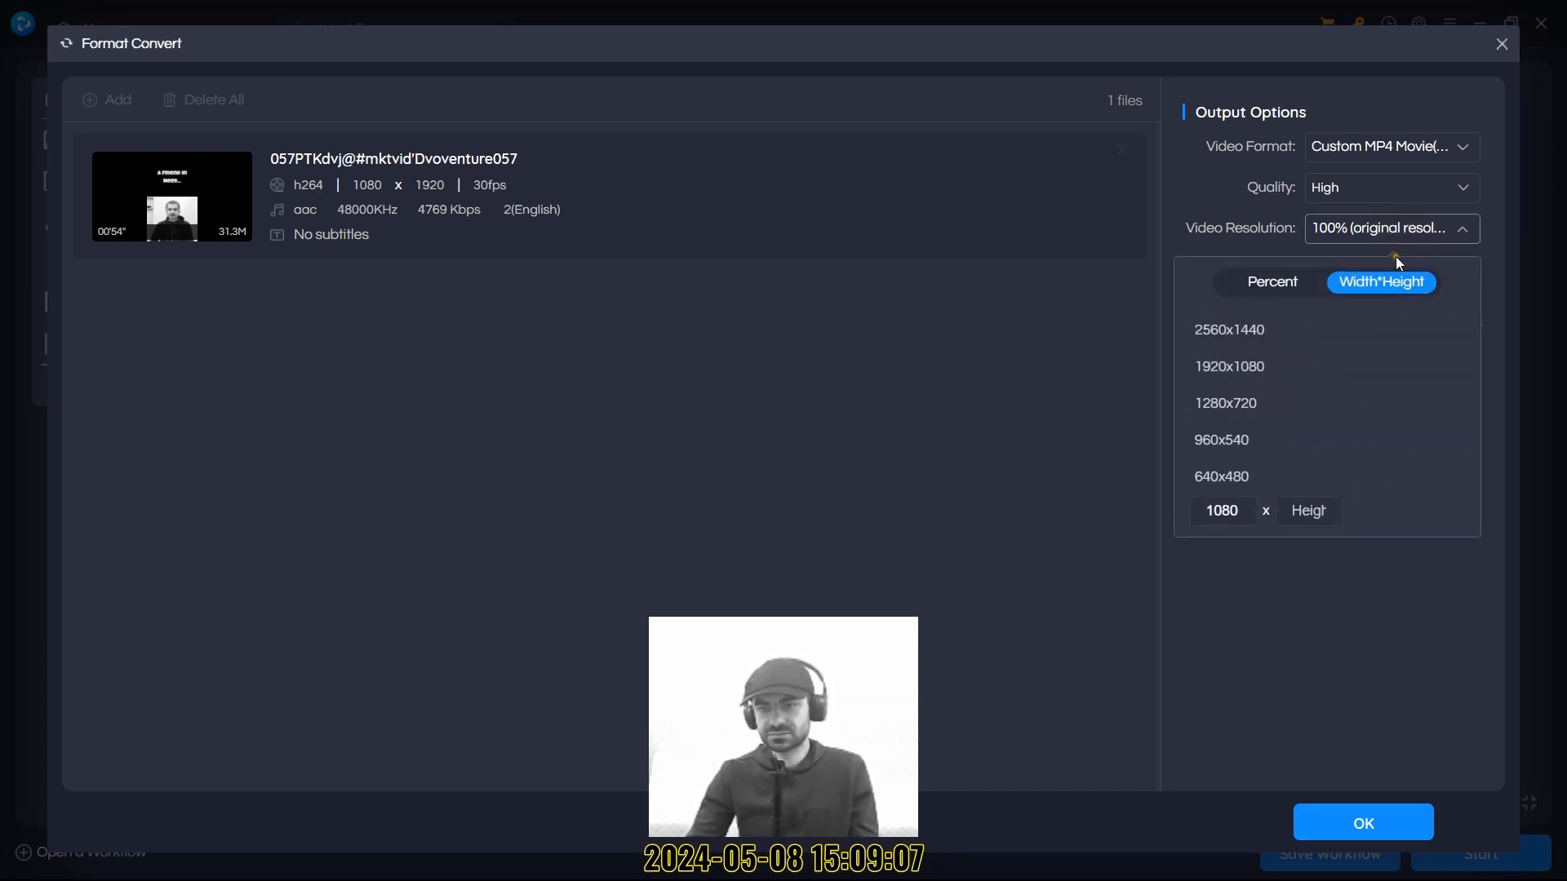
click(1308, 512)
text(1920)
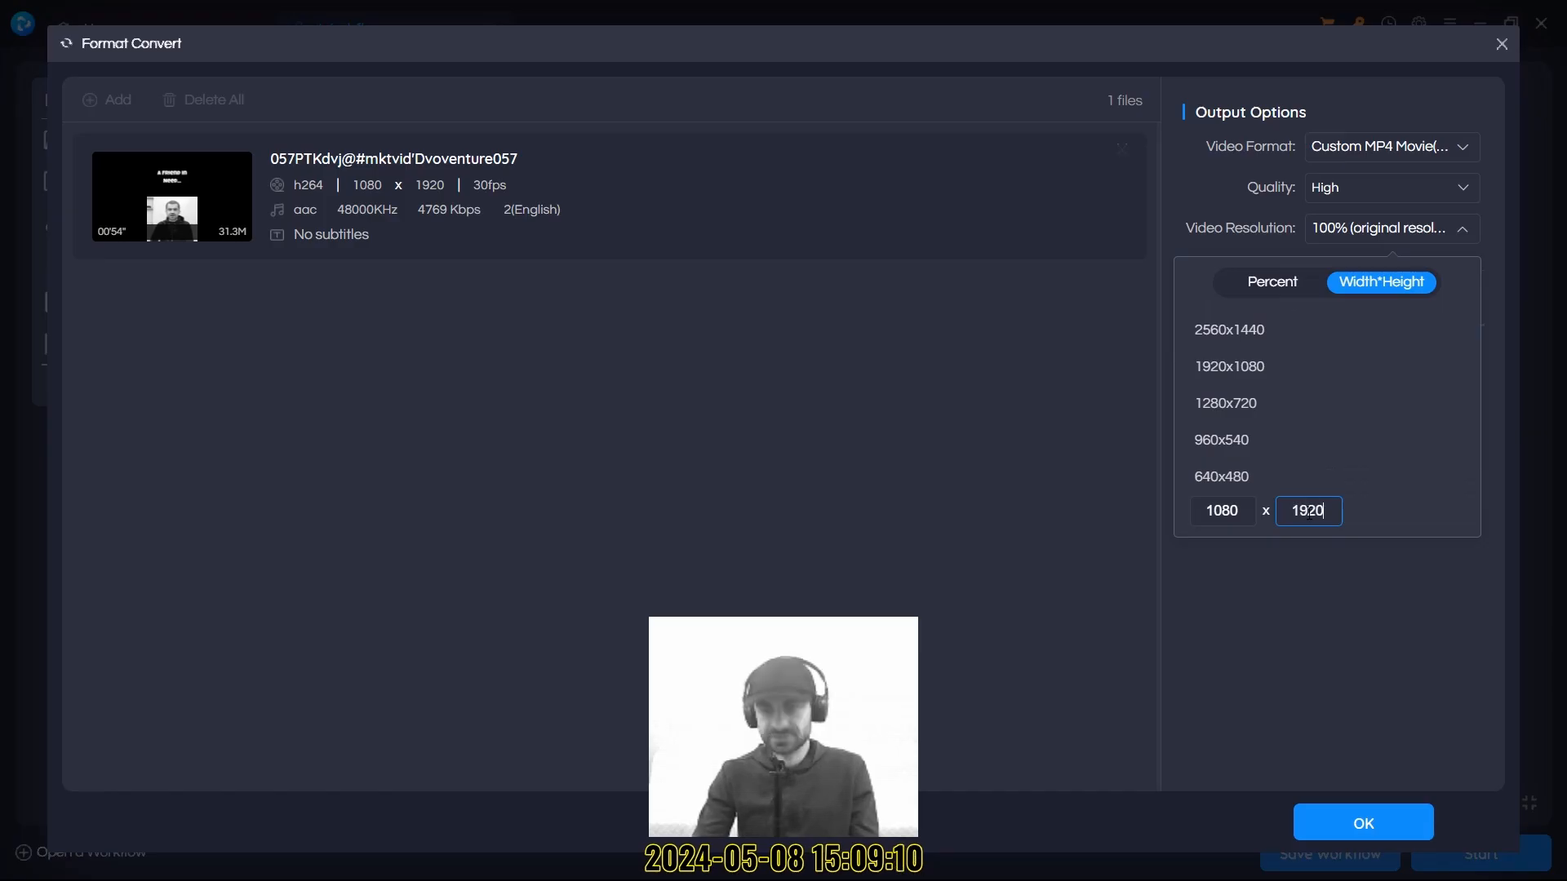
click(1385, 824)
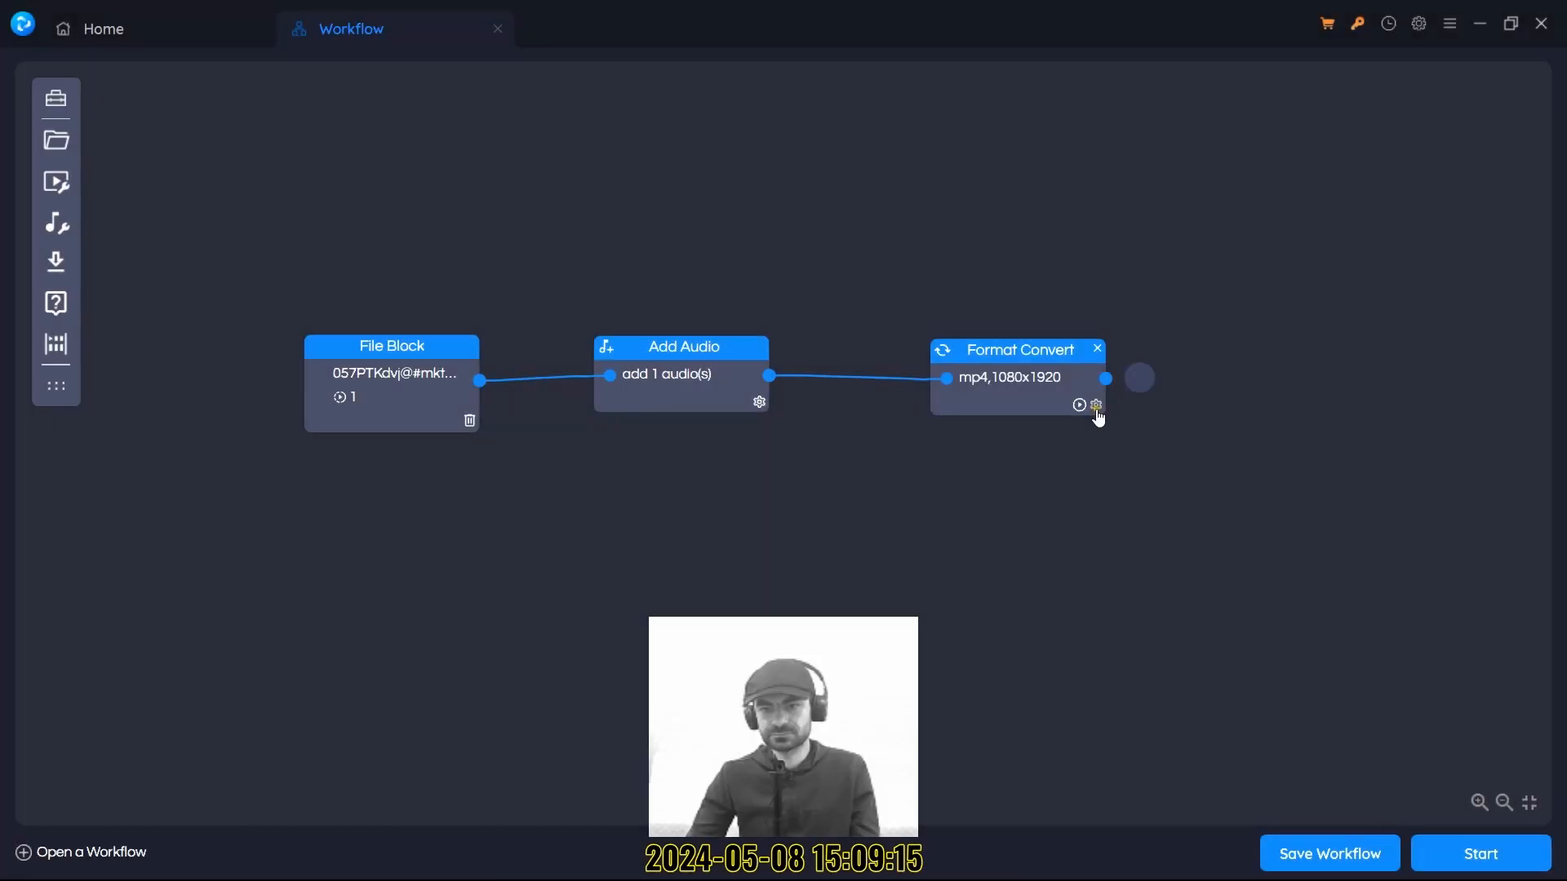
Reopen the Format Convert block's settings and set the video encoder to h264 with a custom video bitrate of 4000.
click(1098, 411)
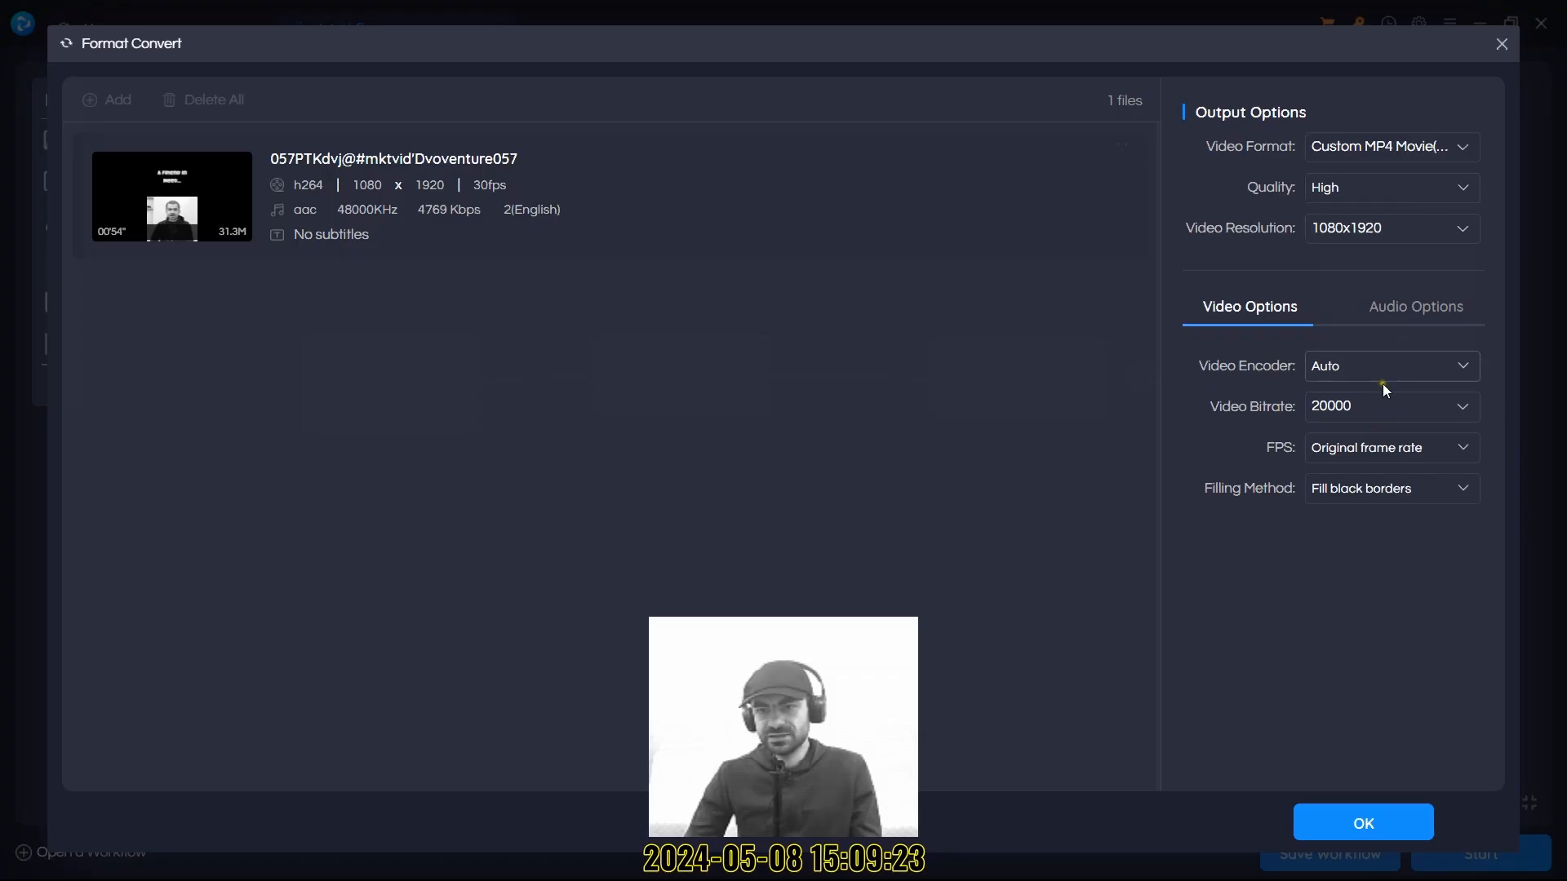
click(1341, 377)
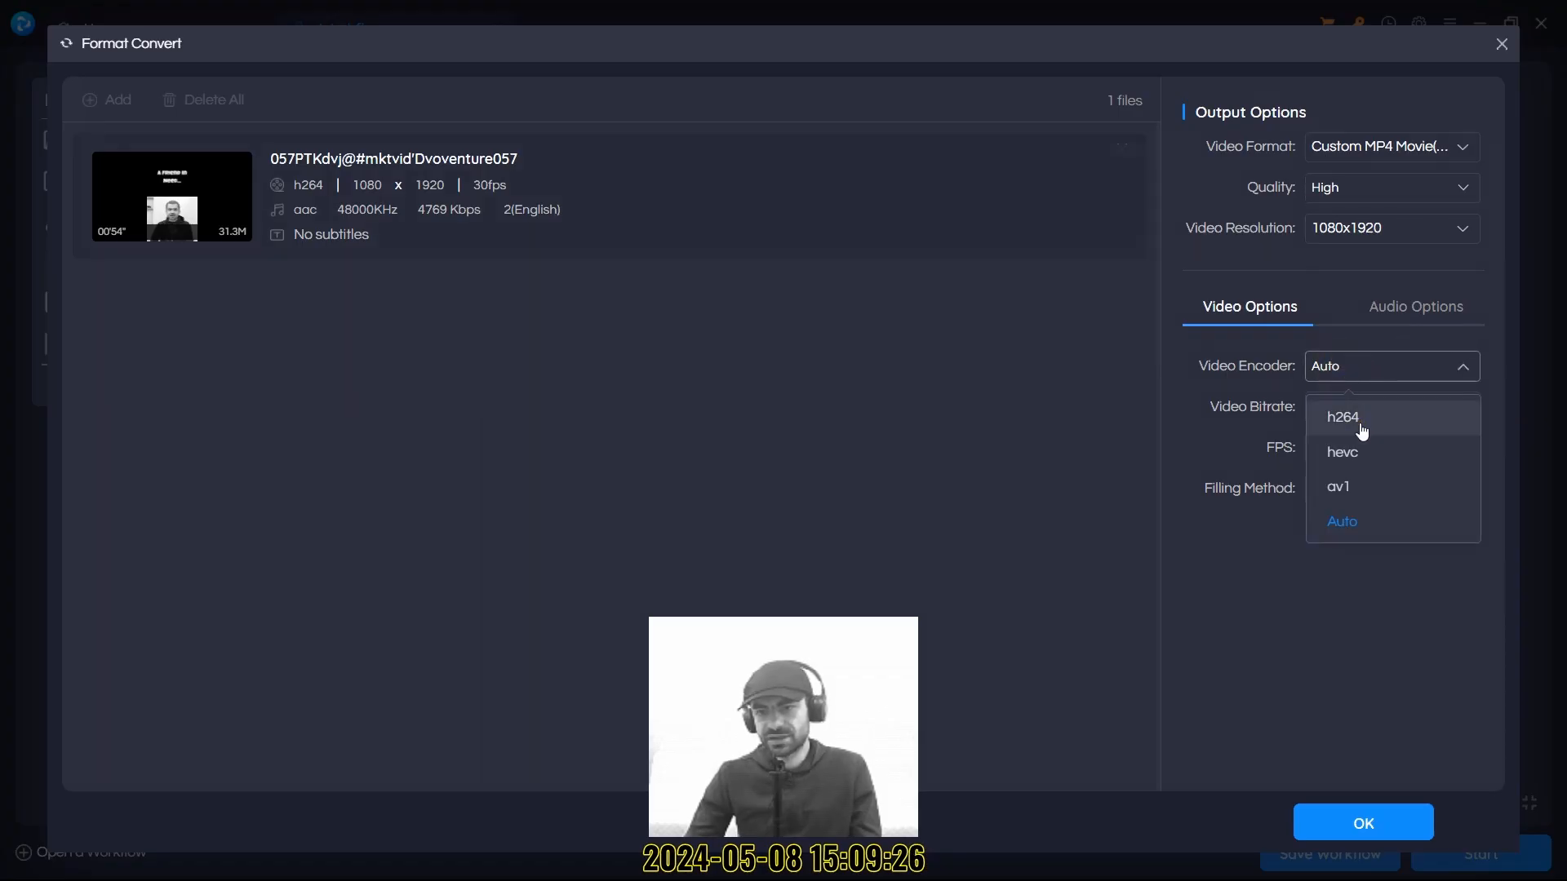
click(1355, 430)
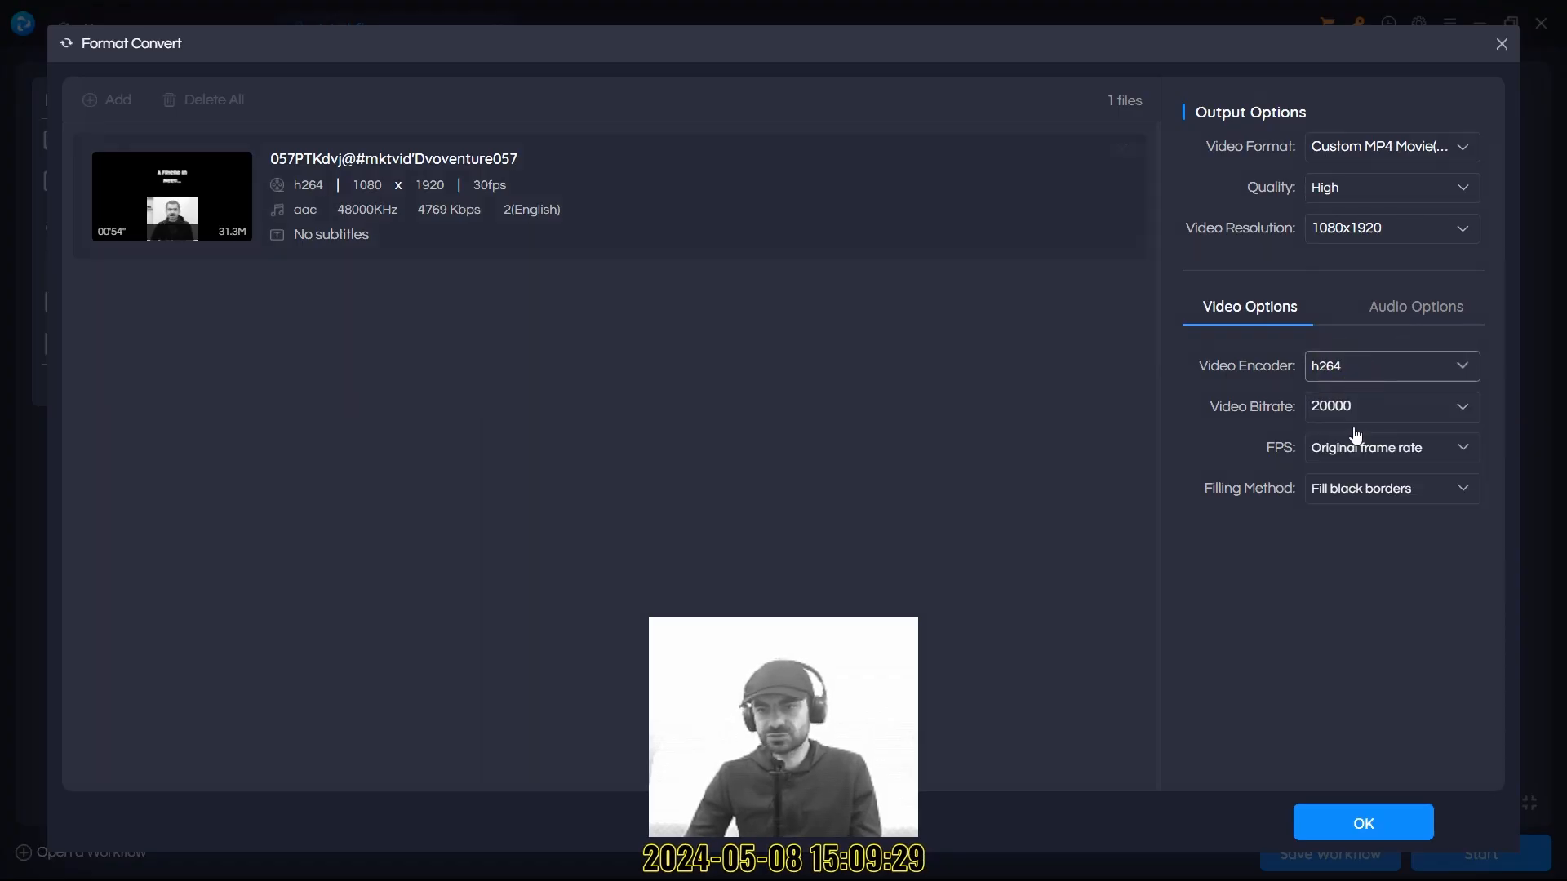
click(1363, 405)
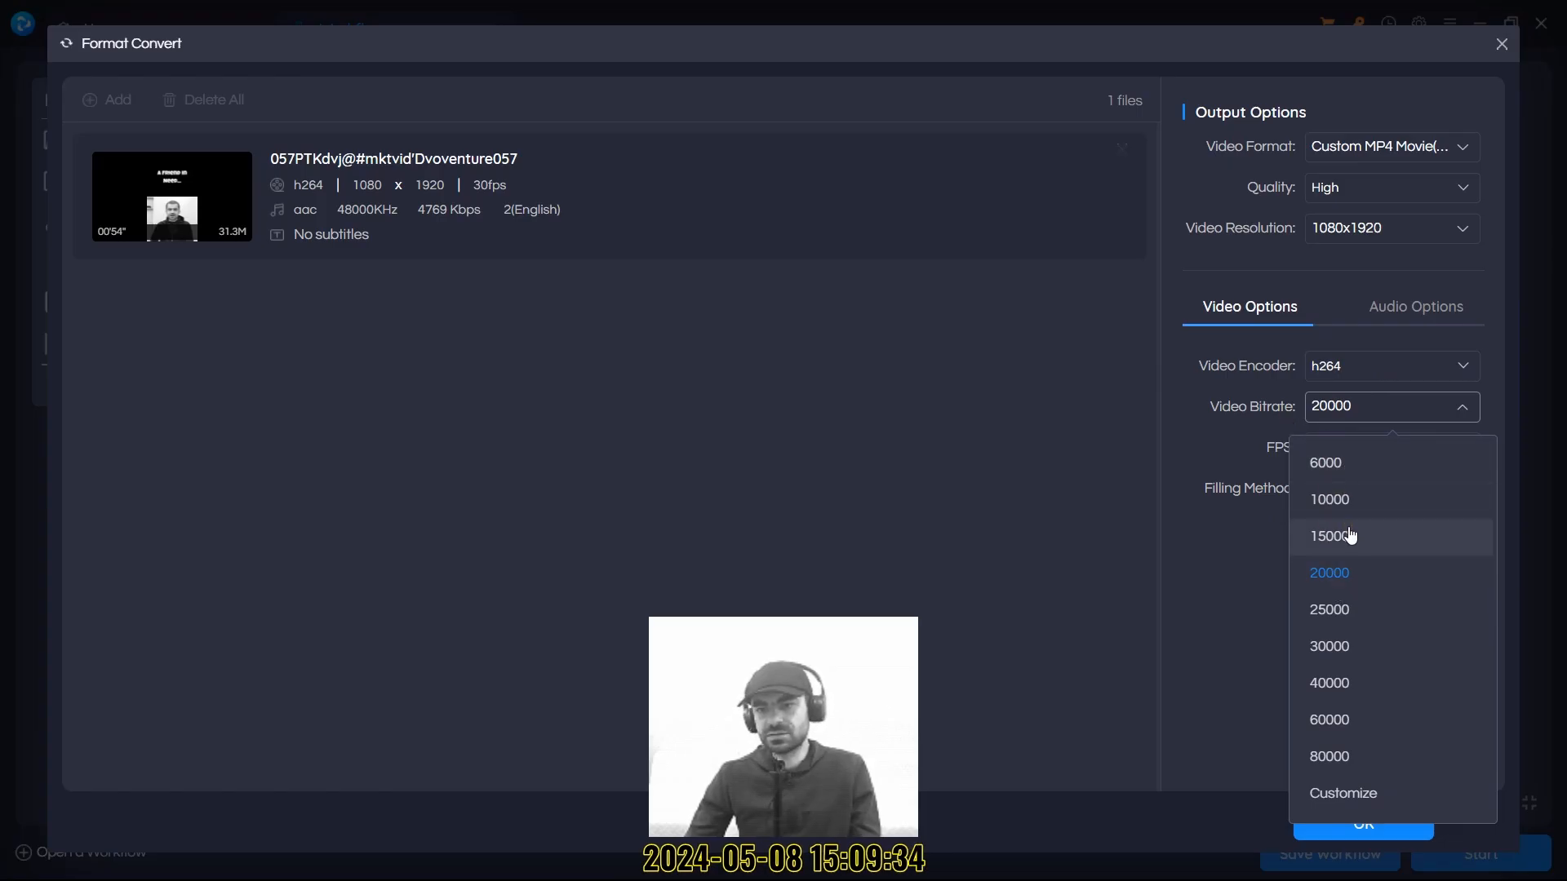
click(1352, 793)
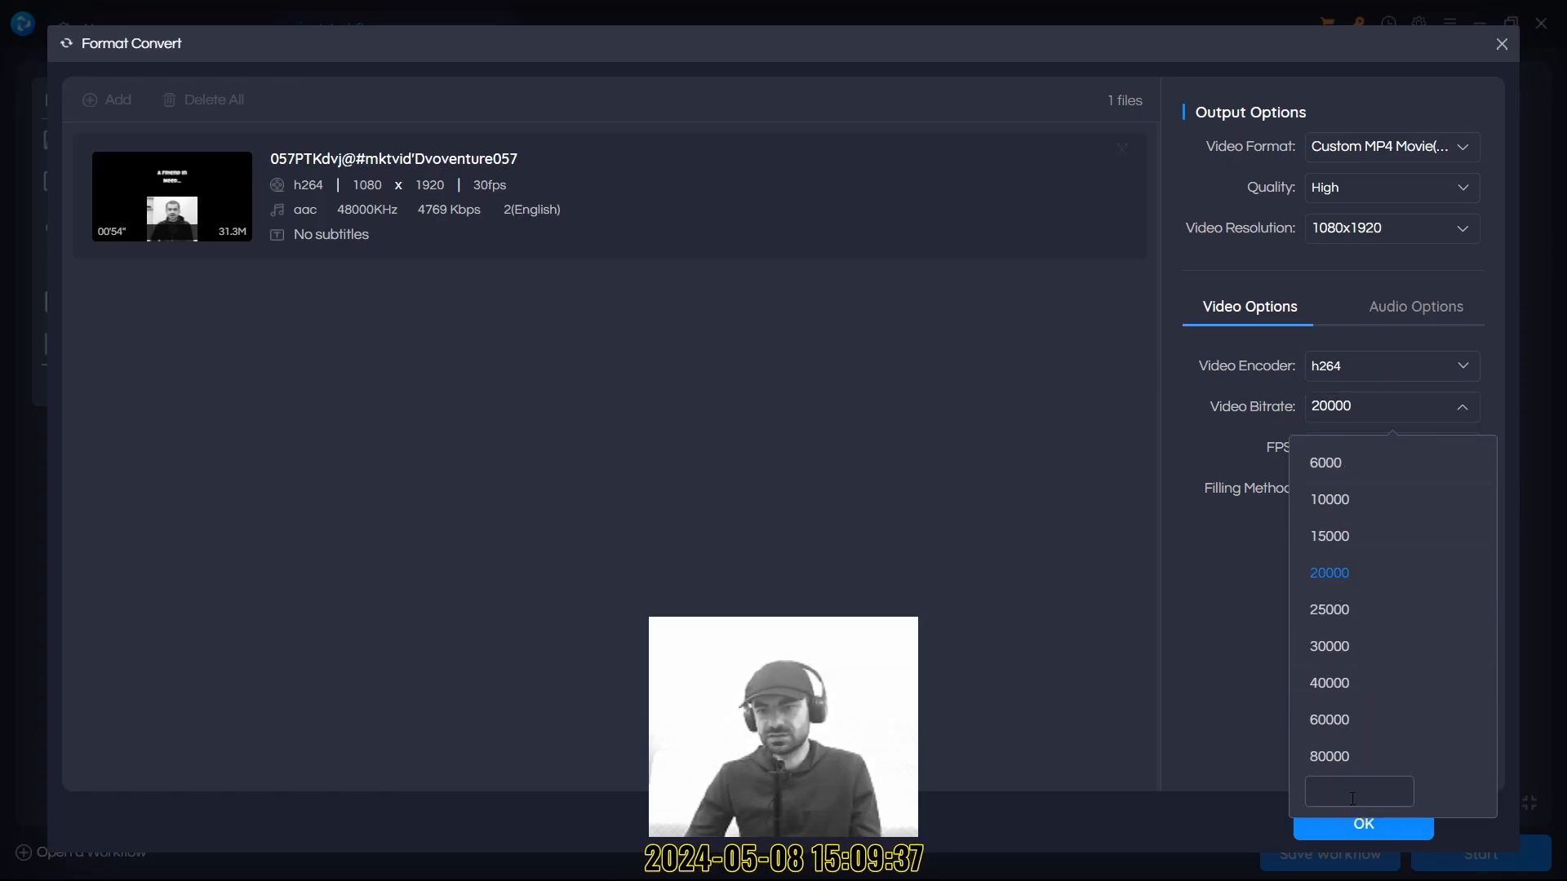
text(4000)
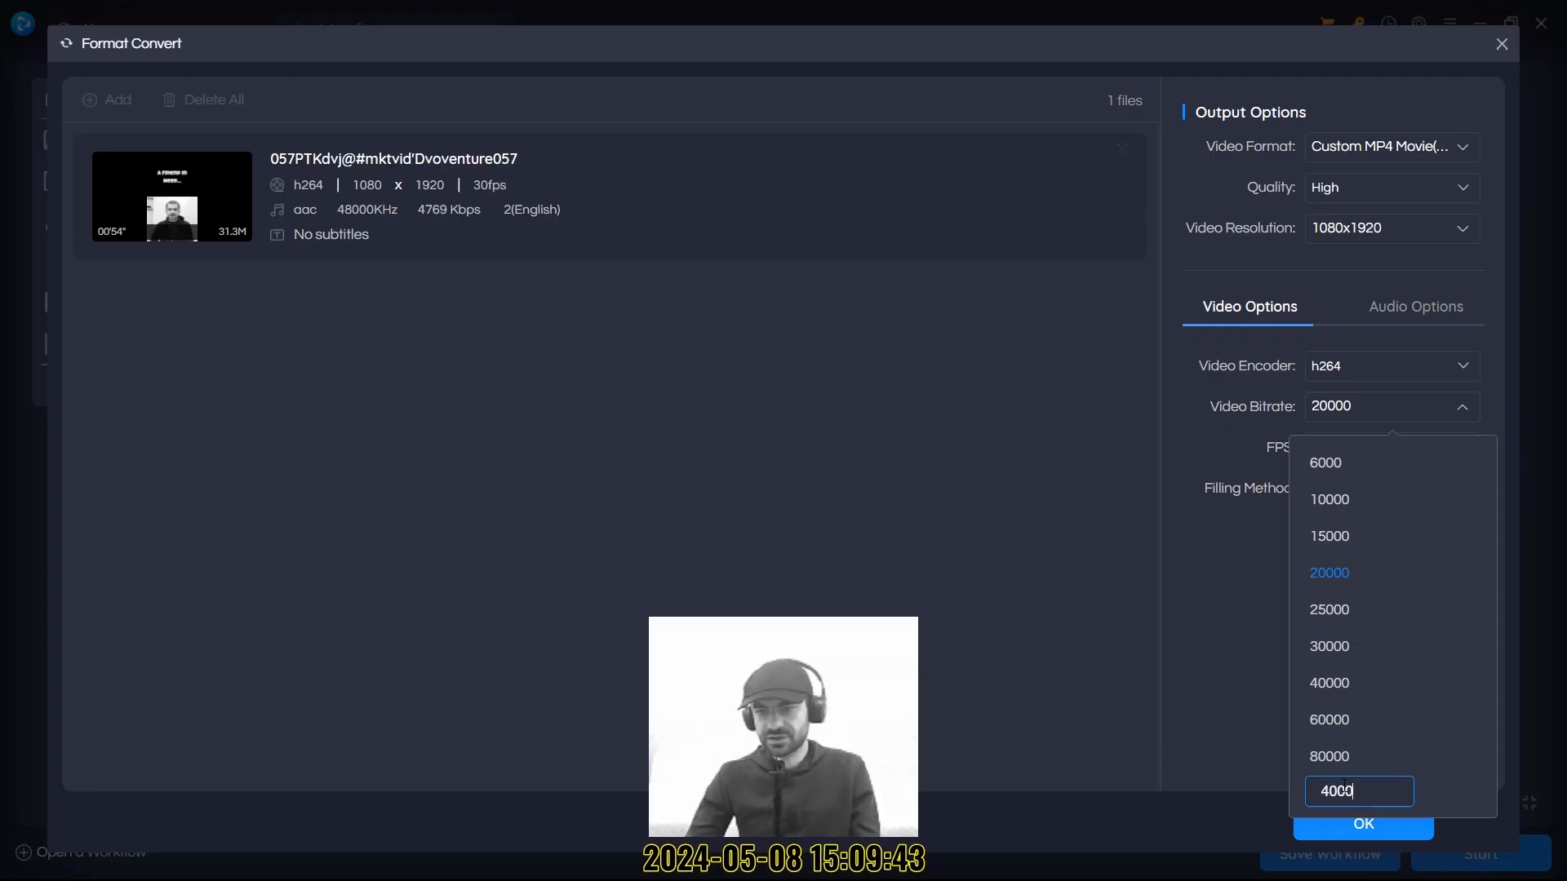
click(1258, 663)
Look through the available frame rates and set the output FPS to 30.
click(1358, 449)
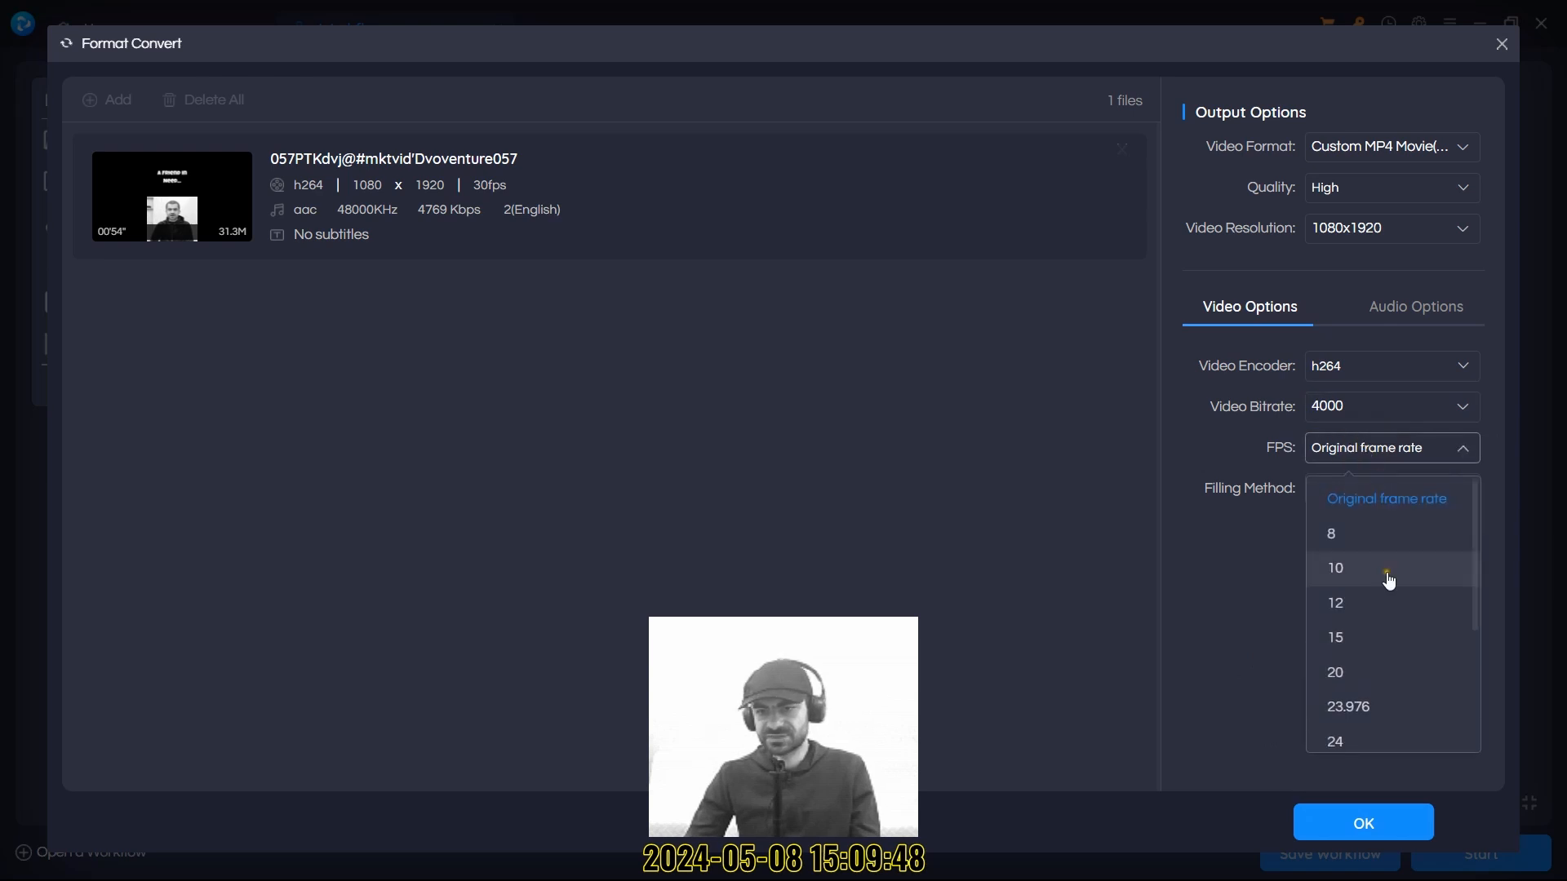
scroll(1388, 580, down, 1)
scroll(1388, 628, up, 1)
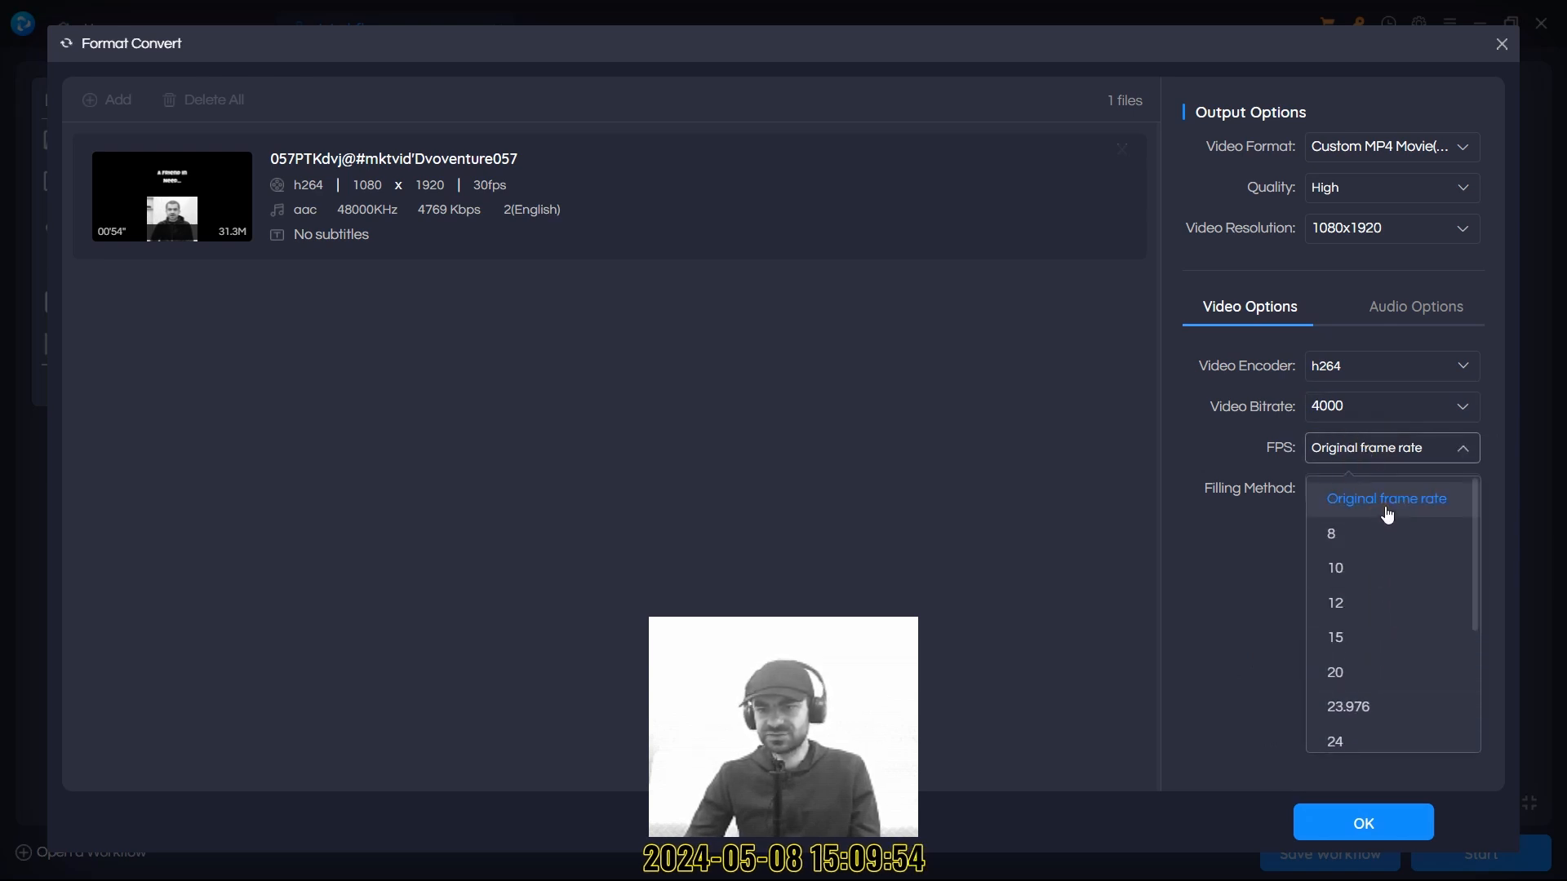
scroll(1397, 633, down, 3)
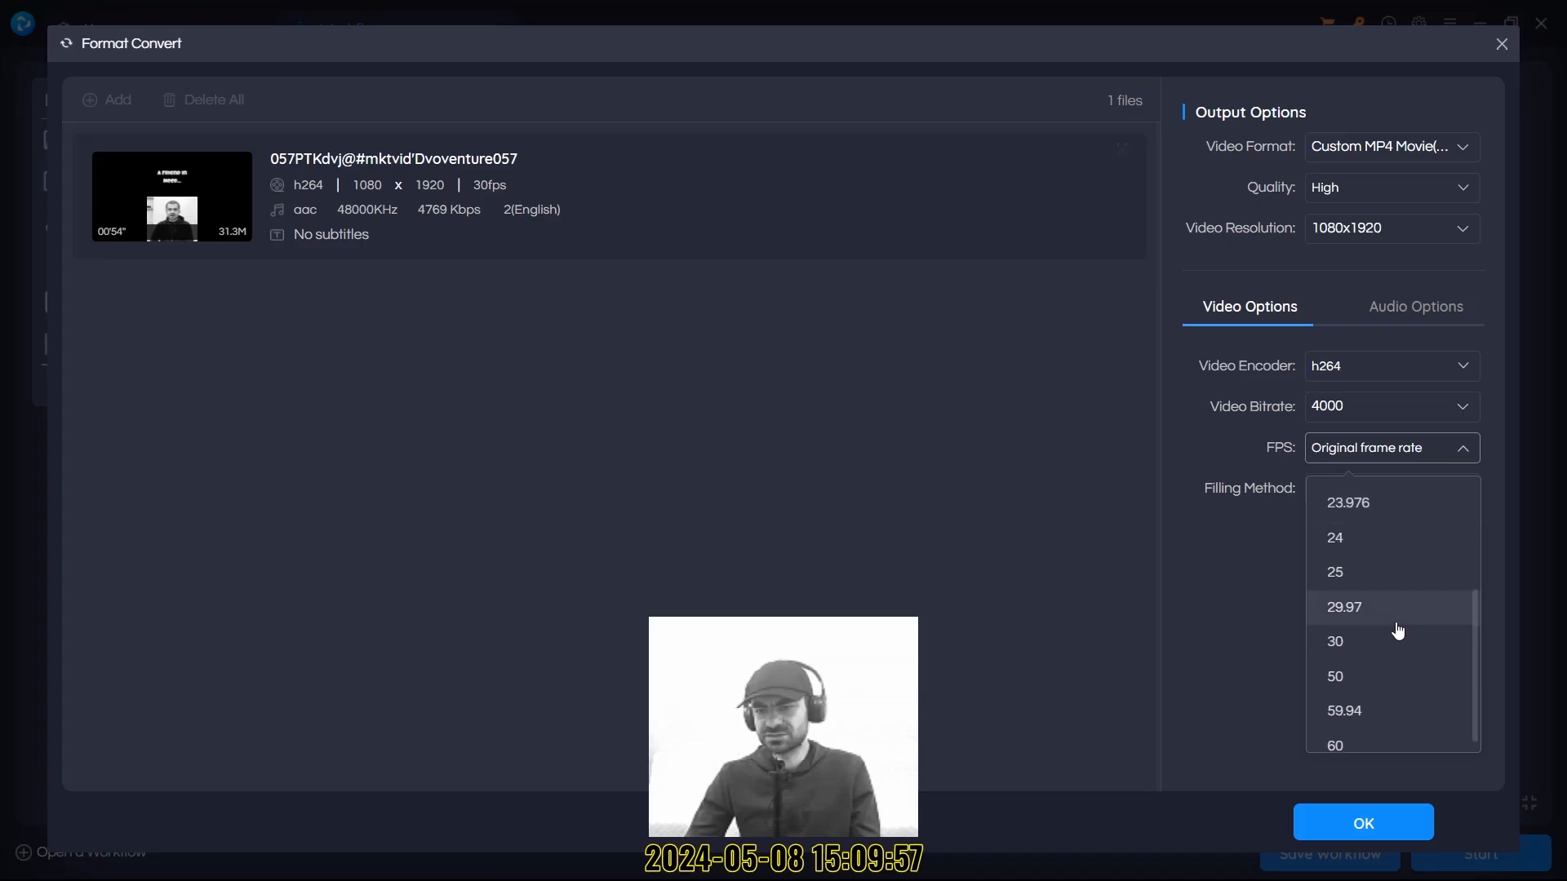
scroll(1390, 642, up, 2)
scroll(1389, 642, down, 2)
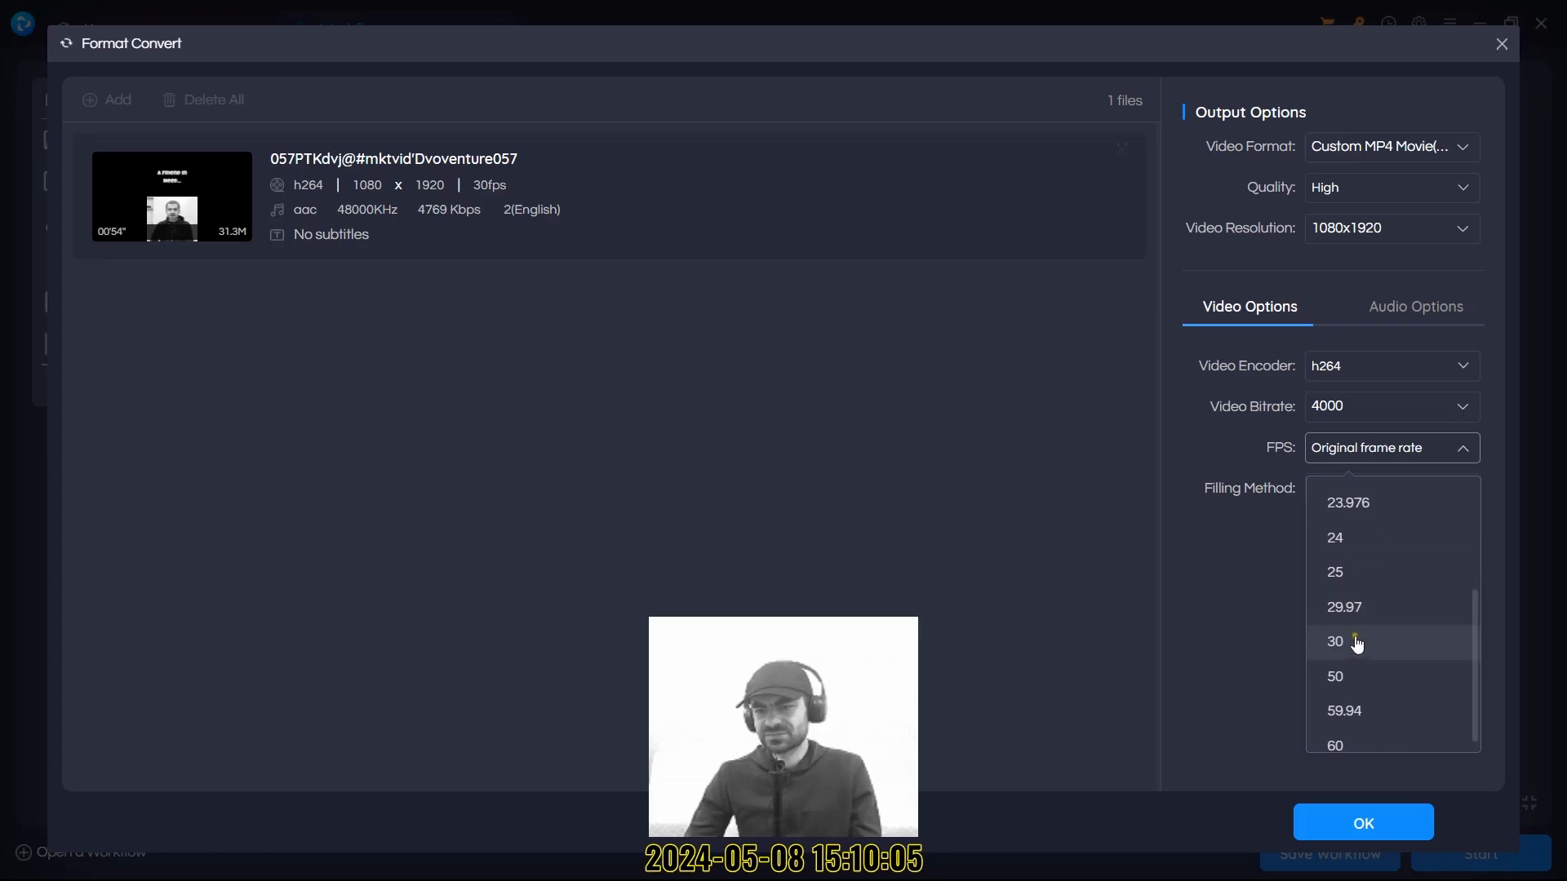
click(1357, 645)
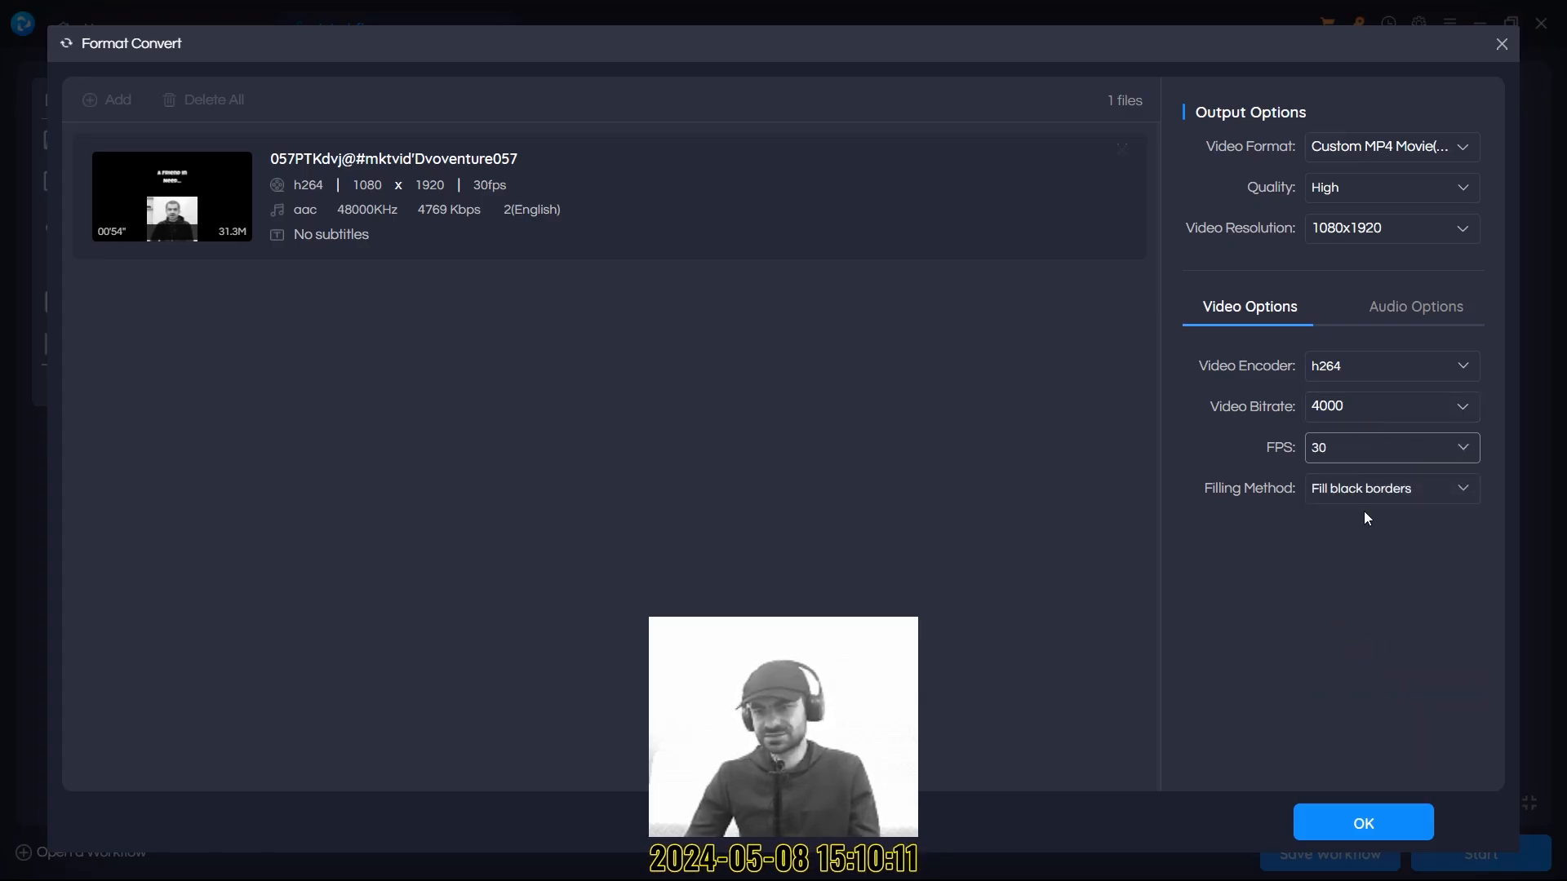
Set the output audio bitrate to 320 and the audio encoder to aac, and apply the format settings.
click(1417, 317)
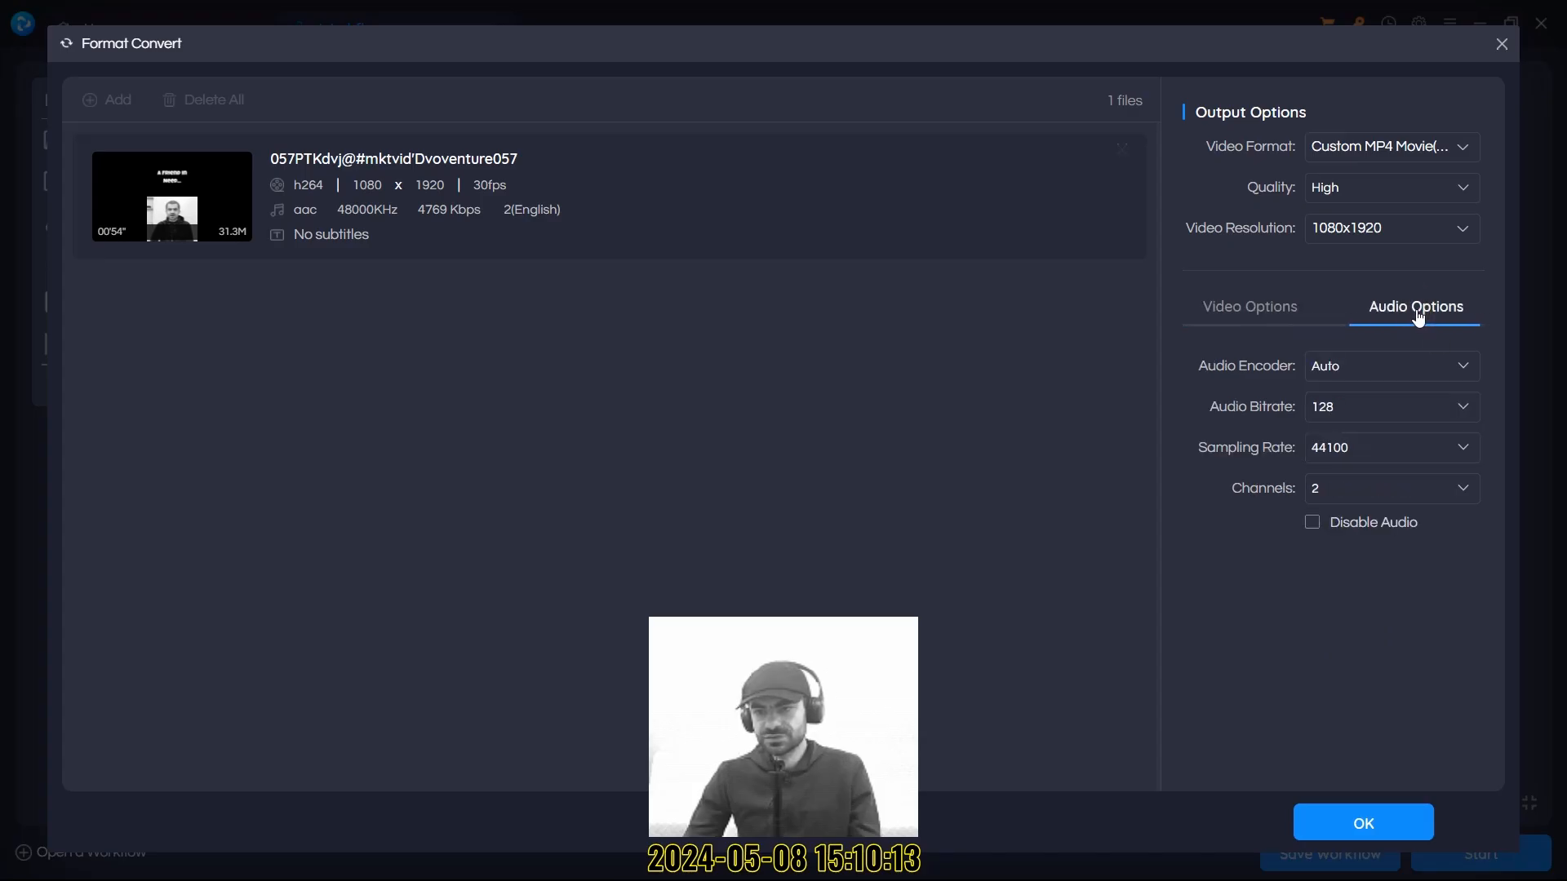
click(1362, 416)
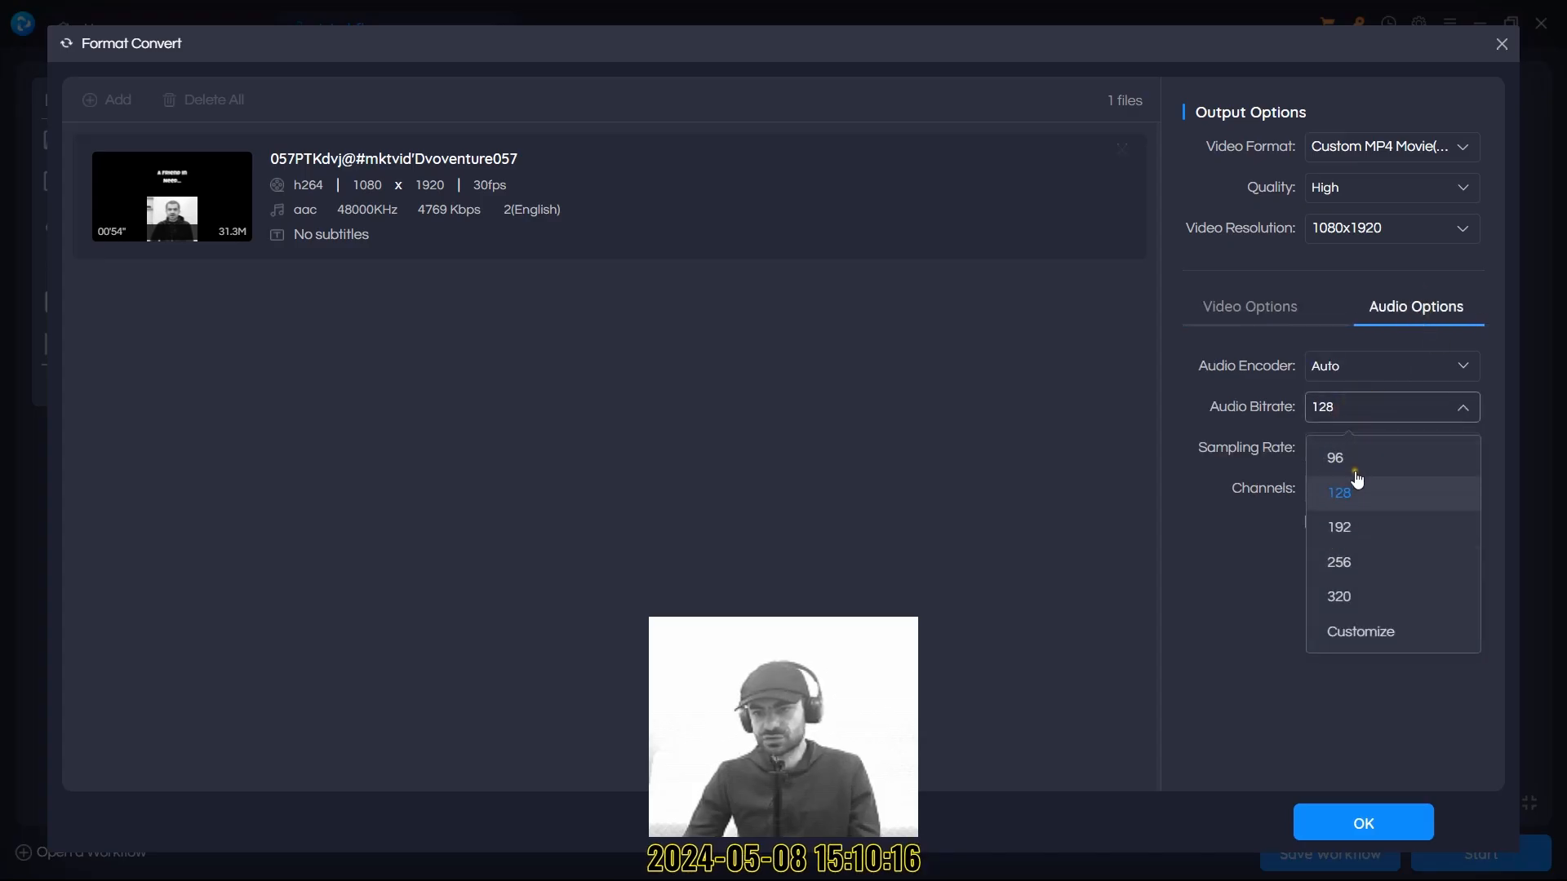
click(1361, 597)
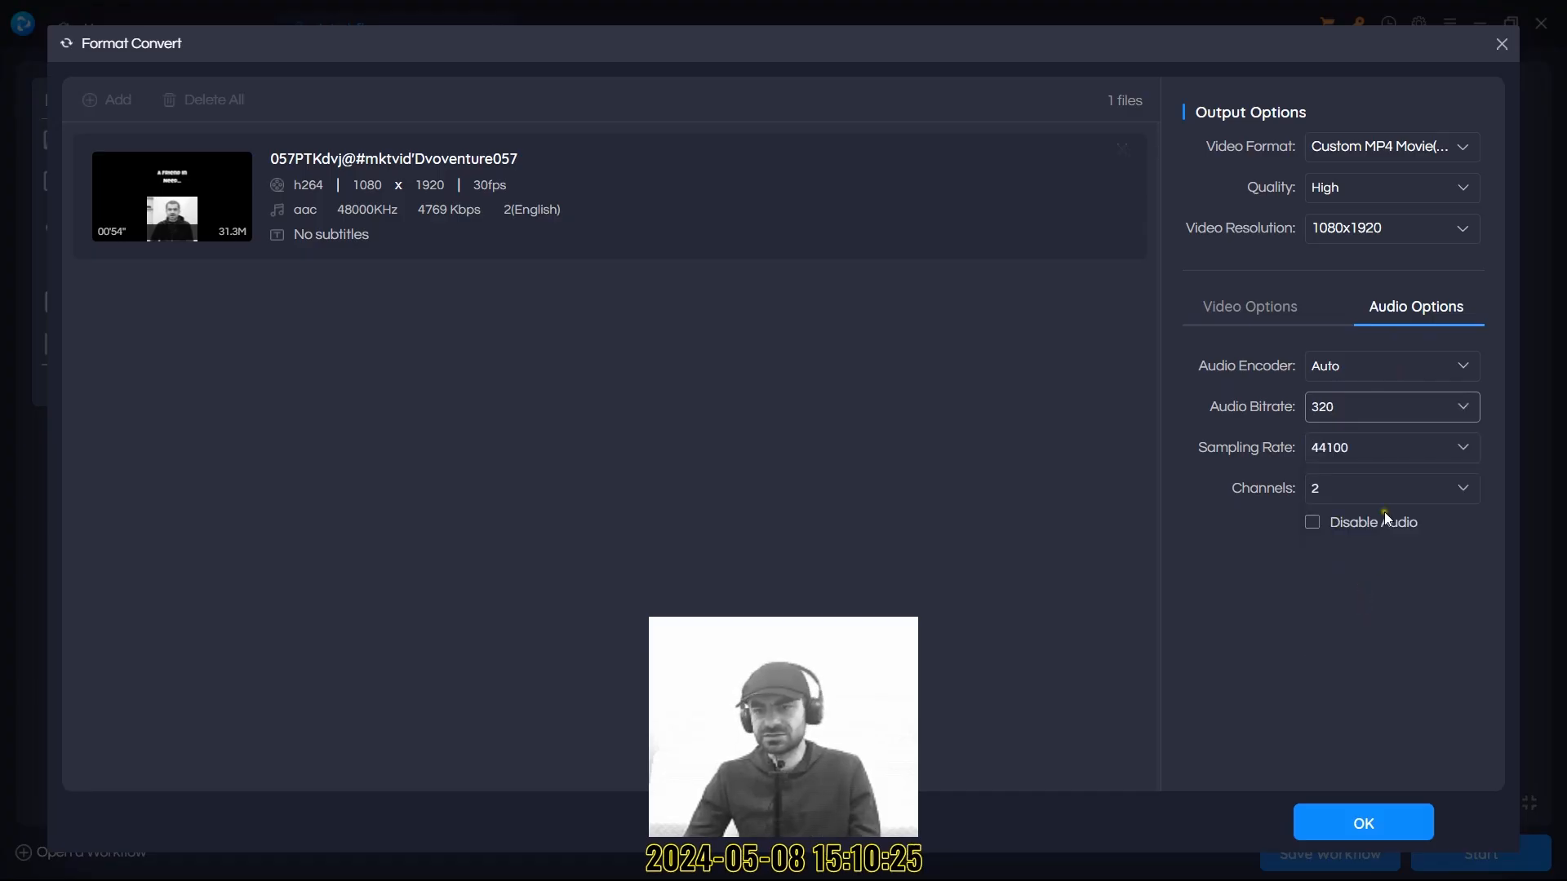
click(1376, 372)
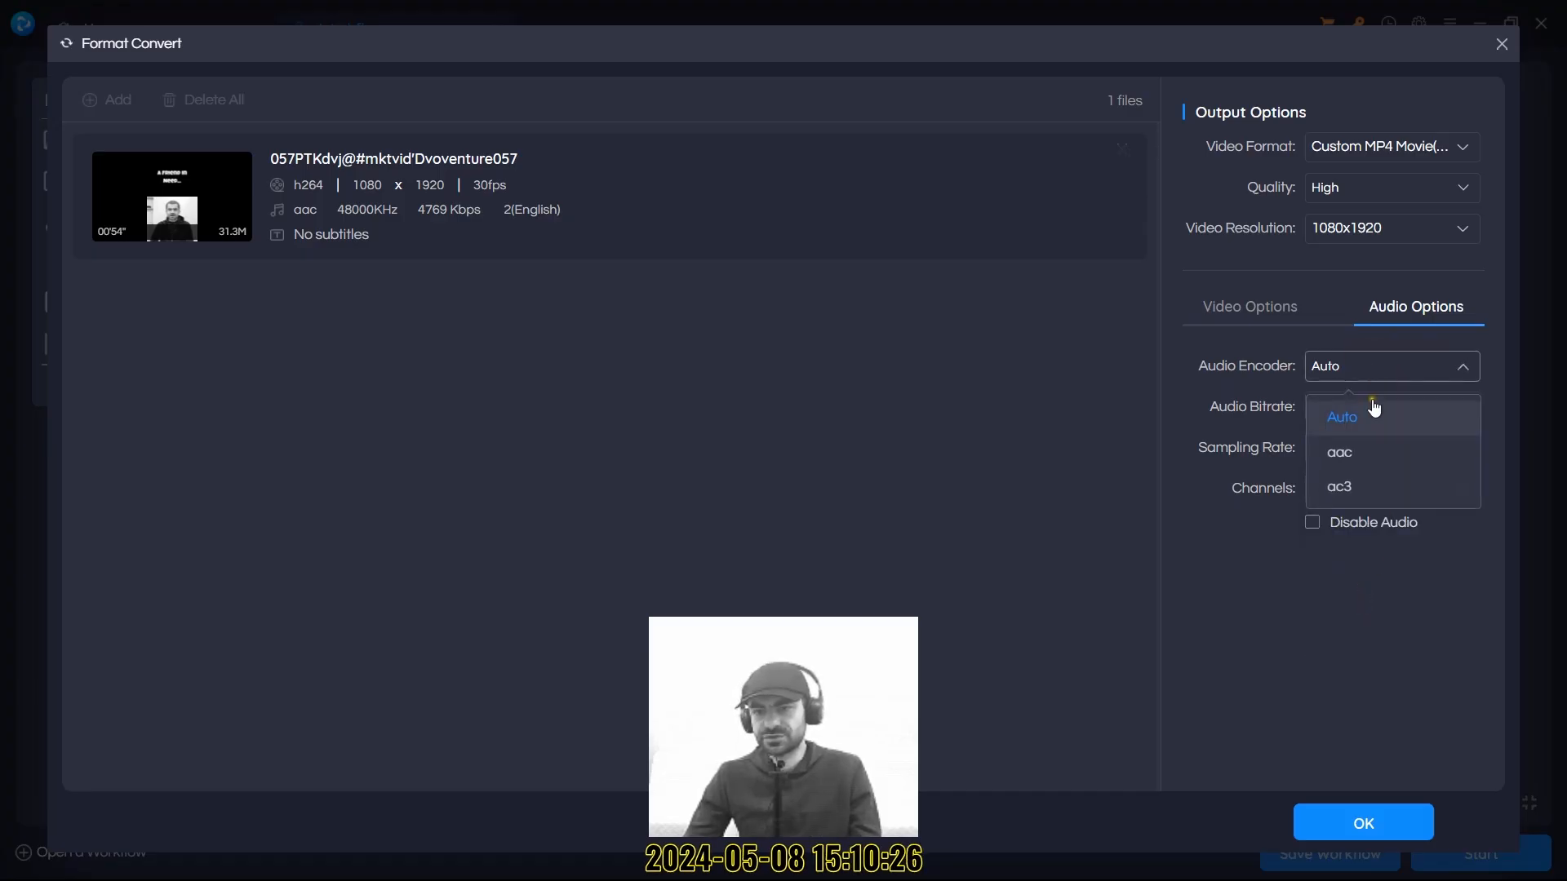
click(1351, 456)
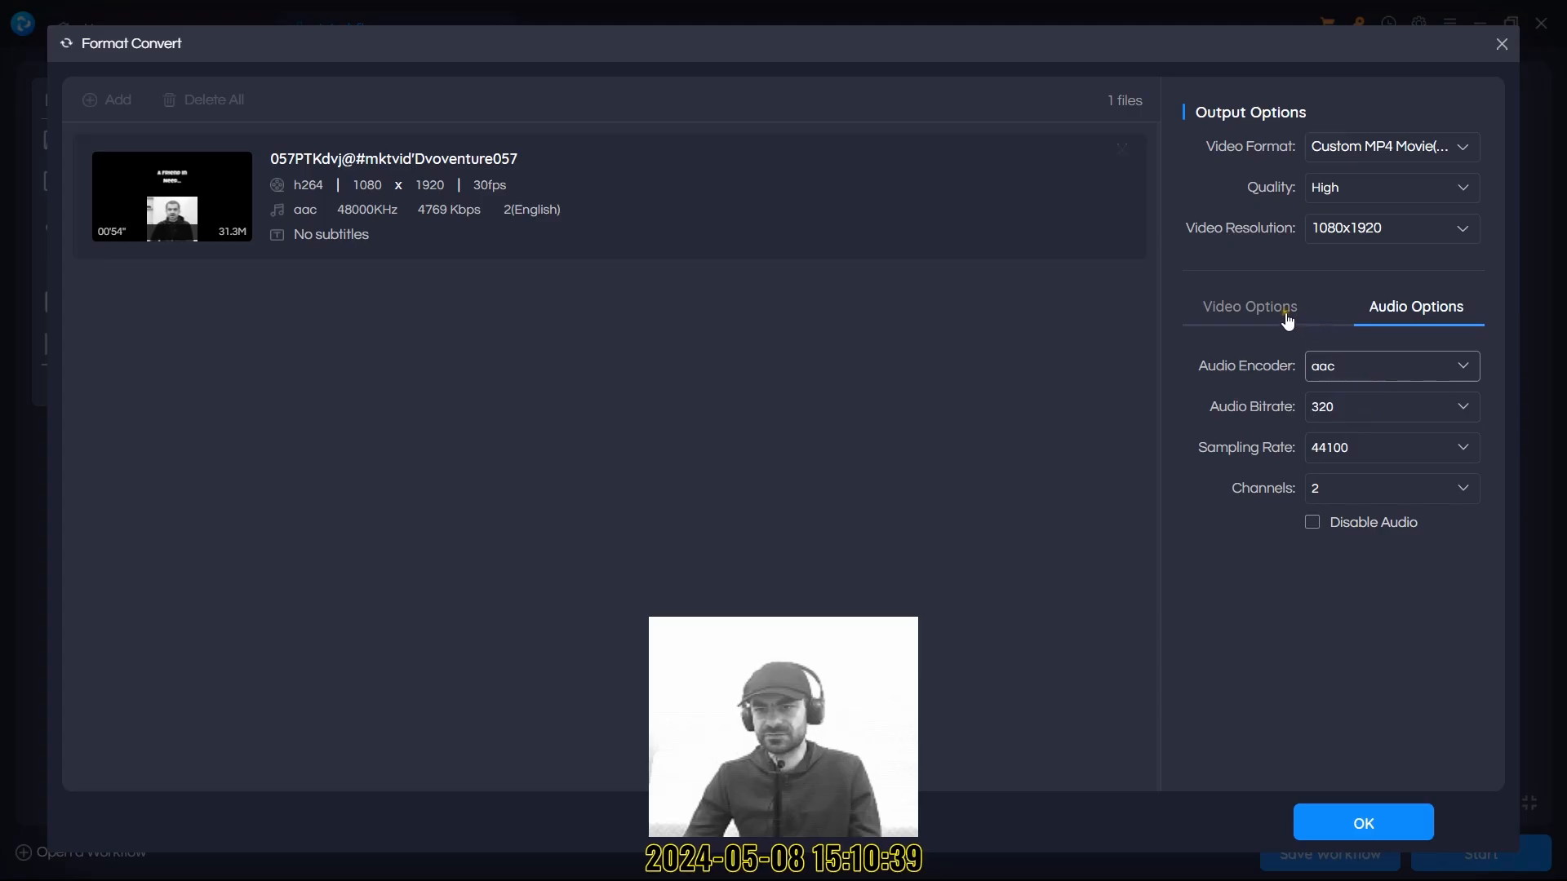
click(1414, 824)
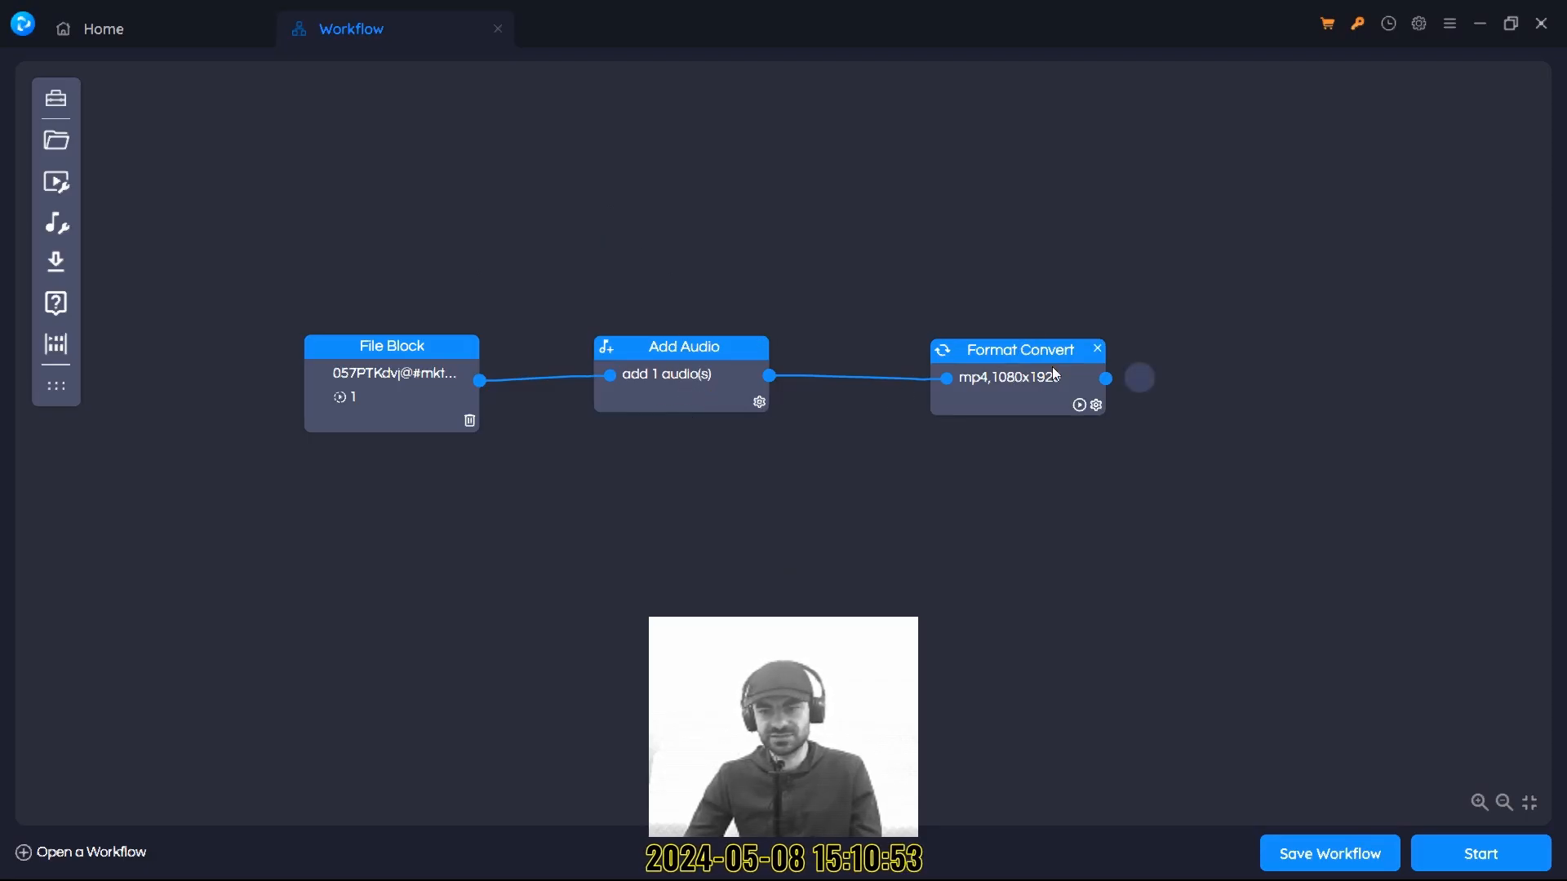
Run the workflow to process the video and dismiss the completion dialog.
click(1482, 856)
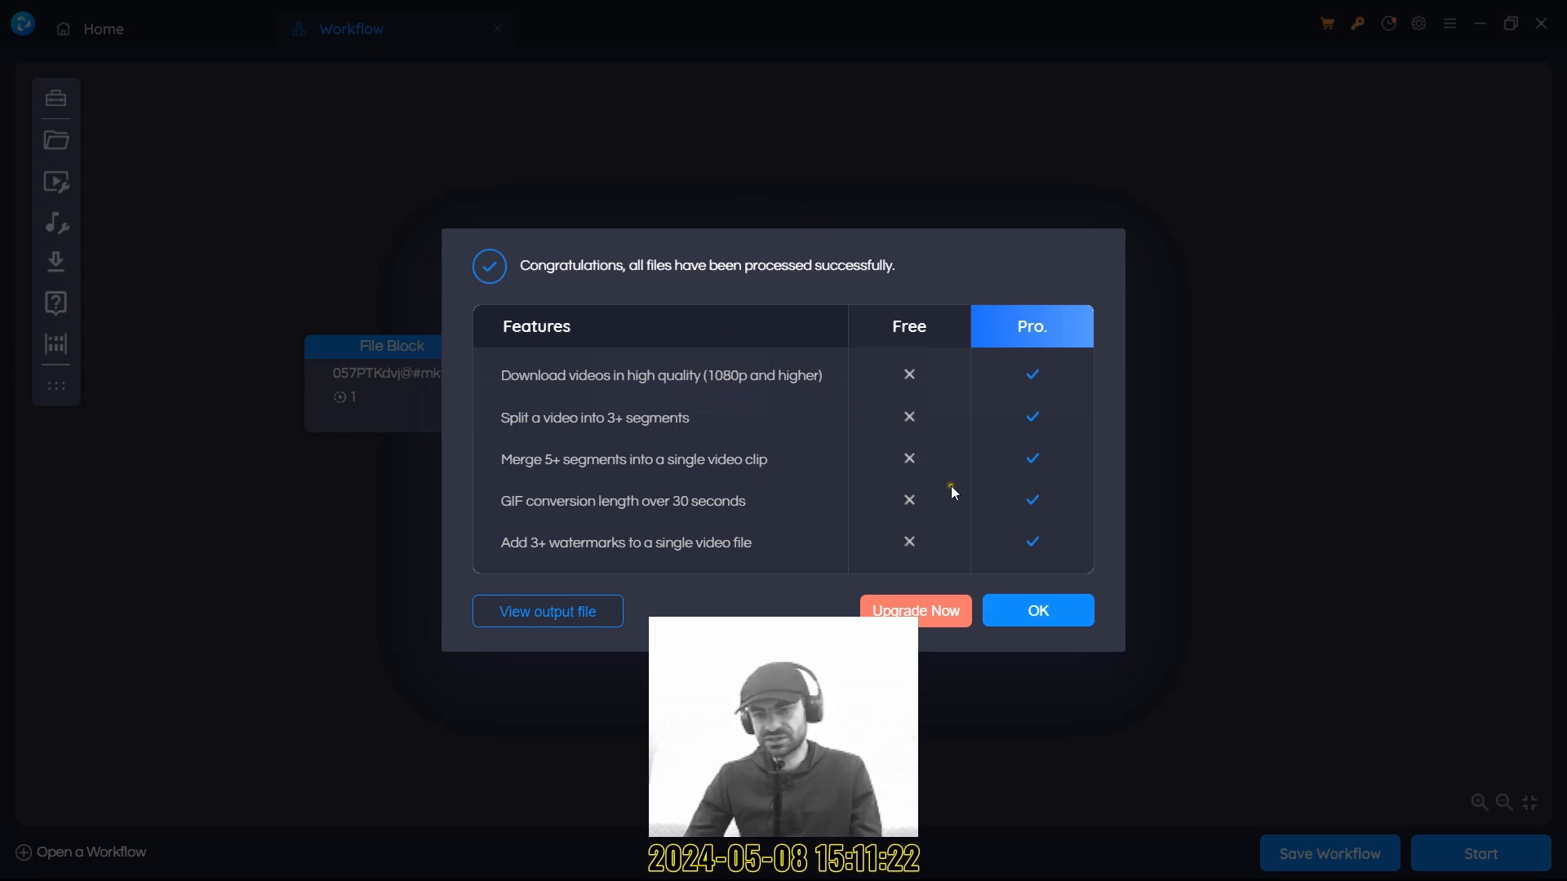
click(1045, 614)
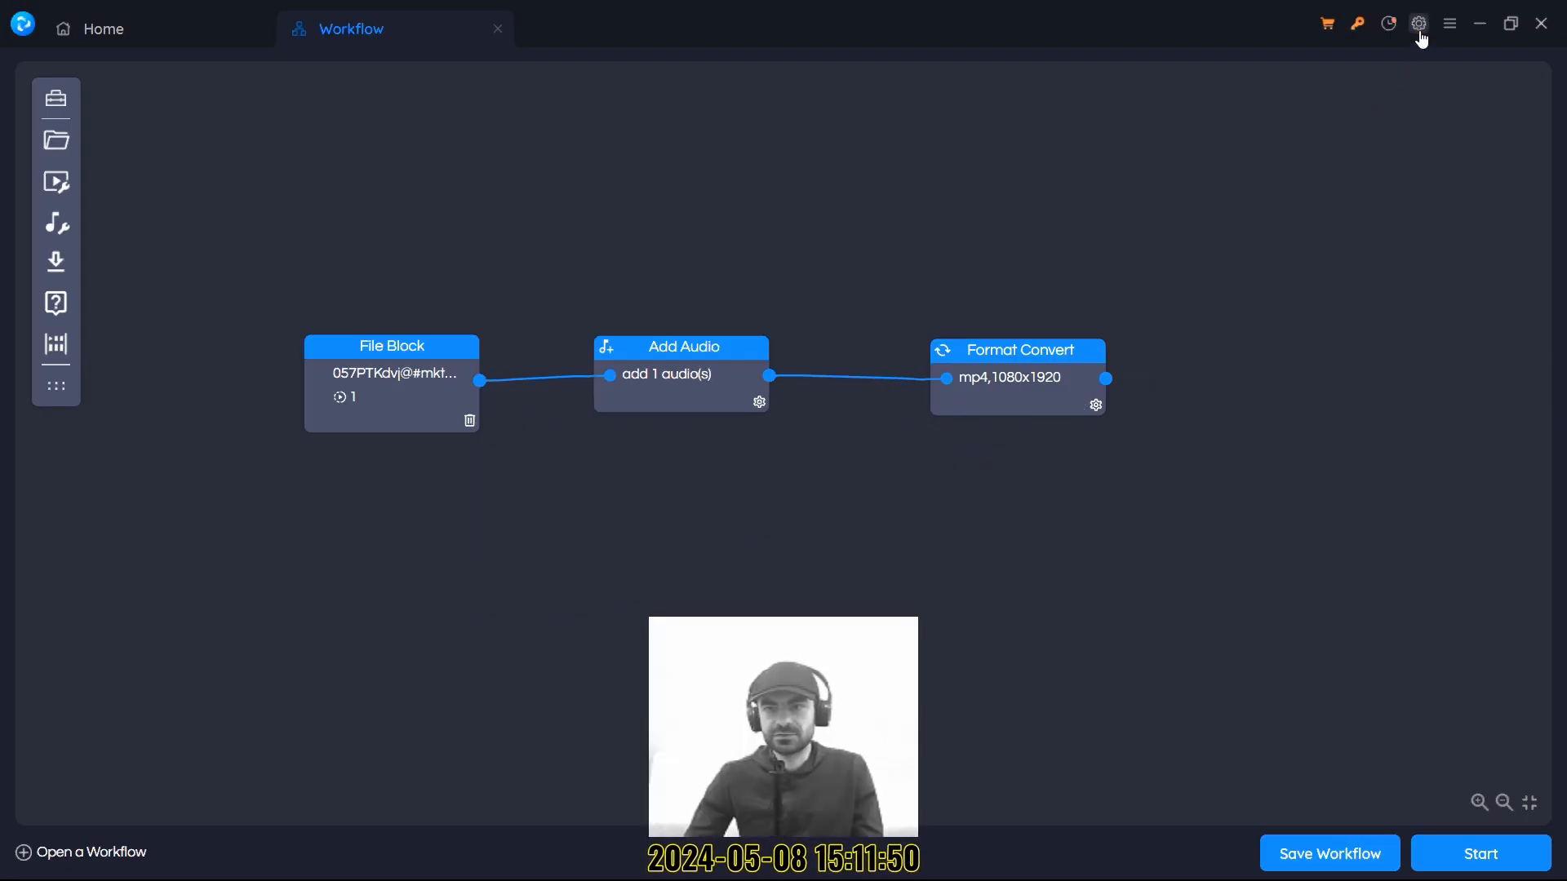
Open the output folder from the program settings, inspect the exported MP4's details in the Compose folder, and return to the workflow, closing the settings.
click(1419, 31)
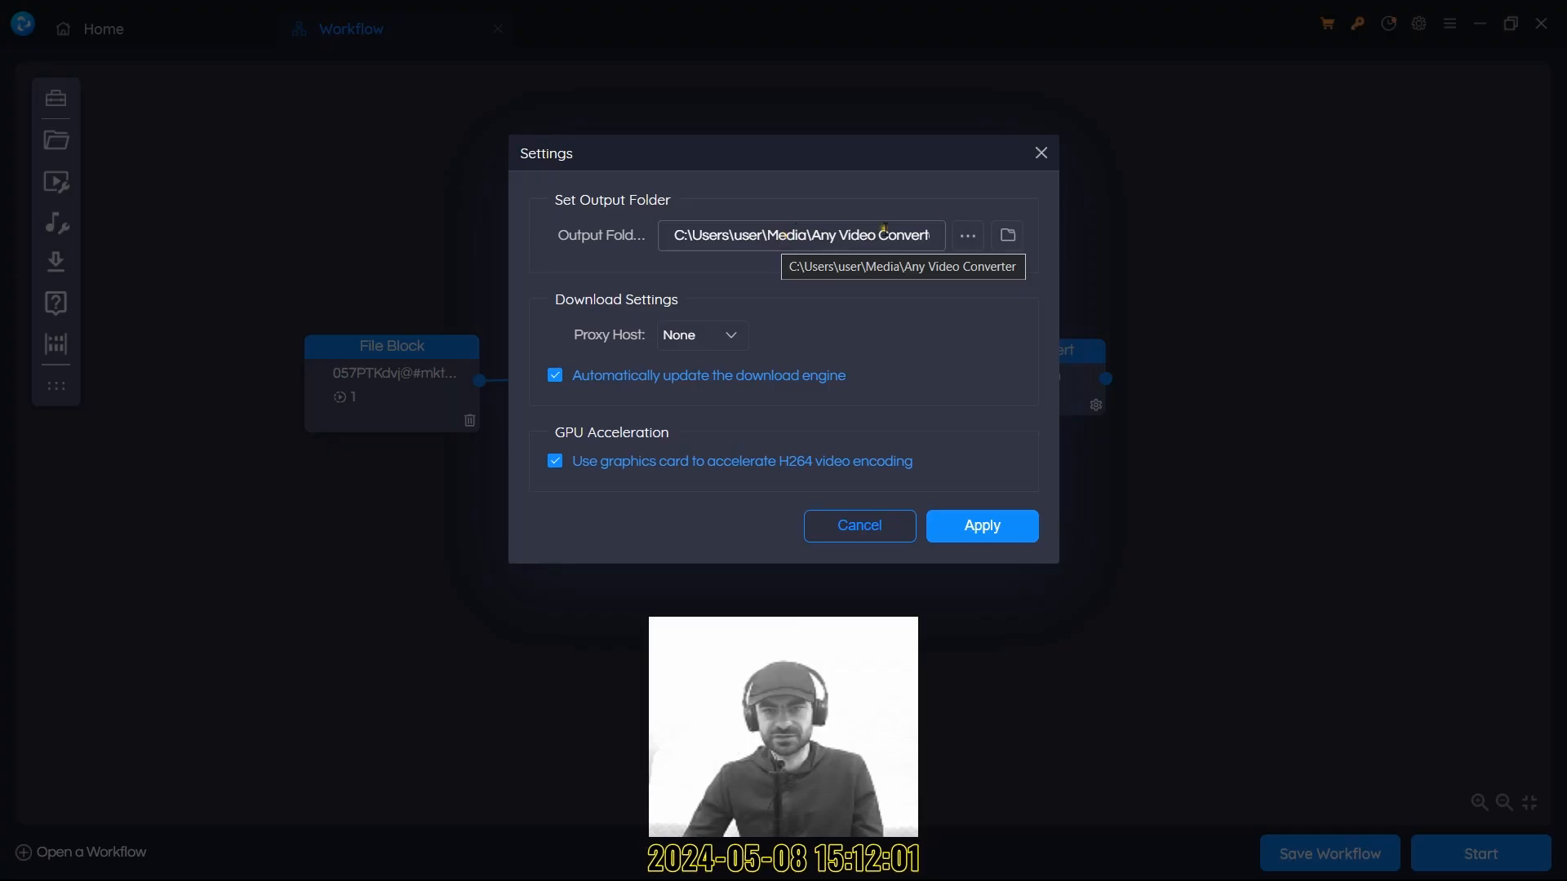
click(1009, 238)
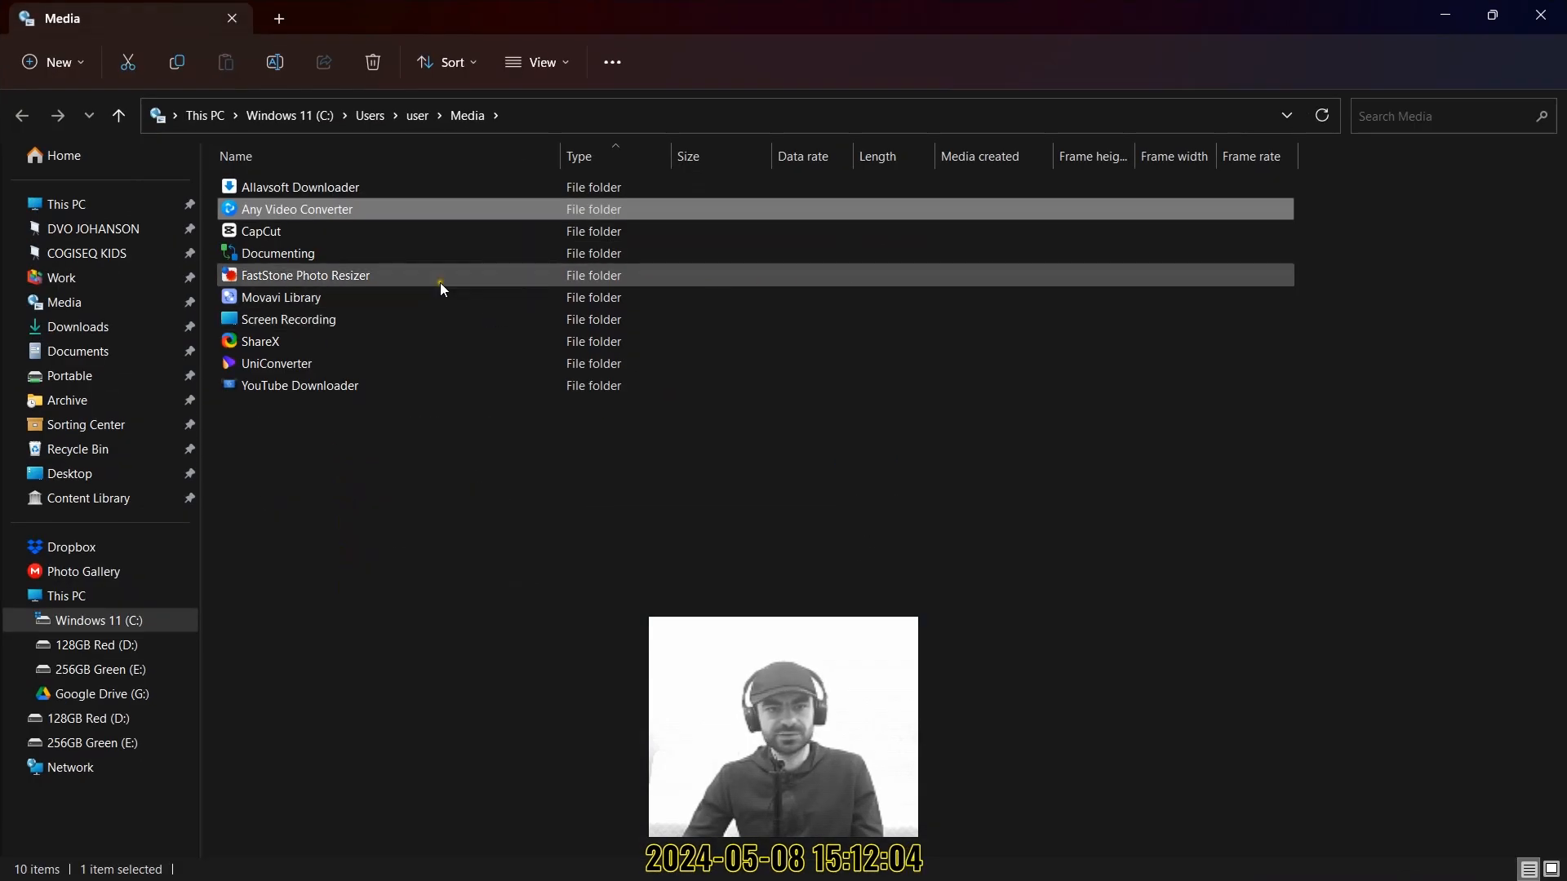
double_click(325, 210)
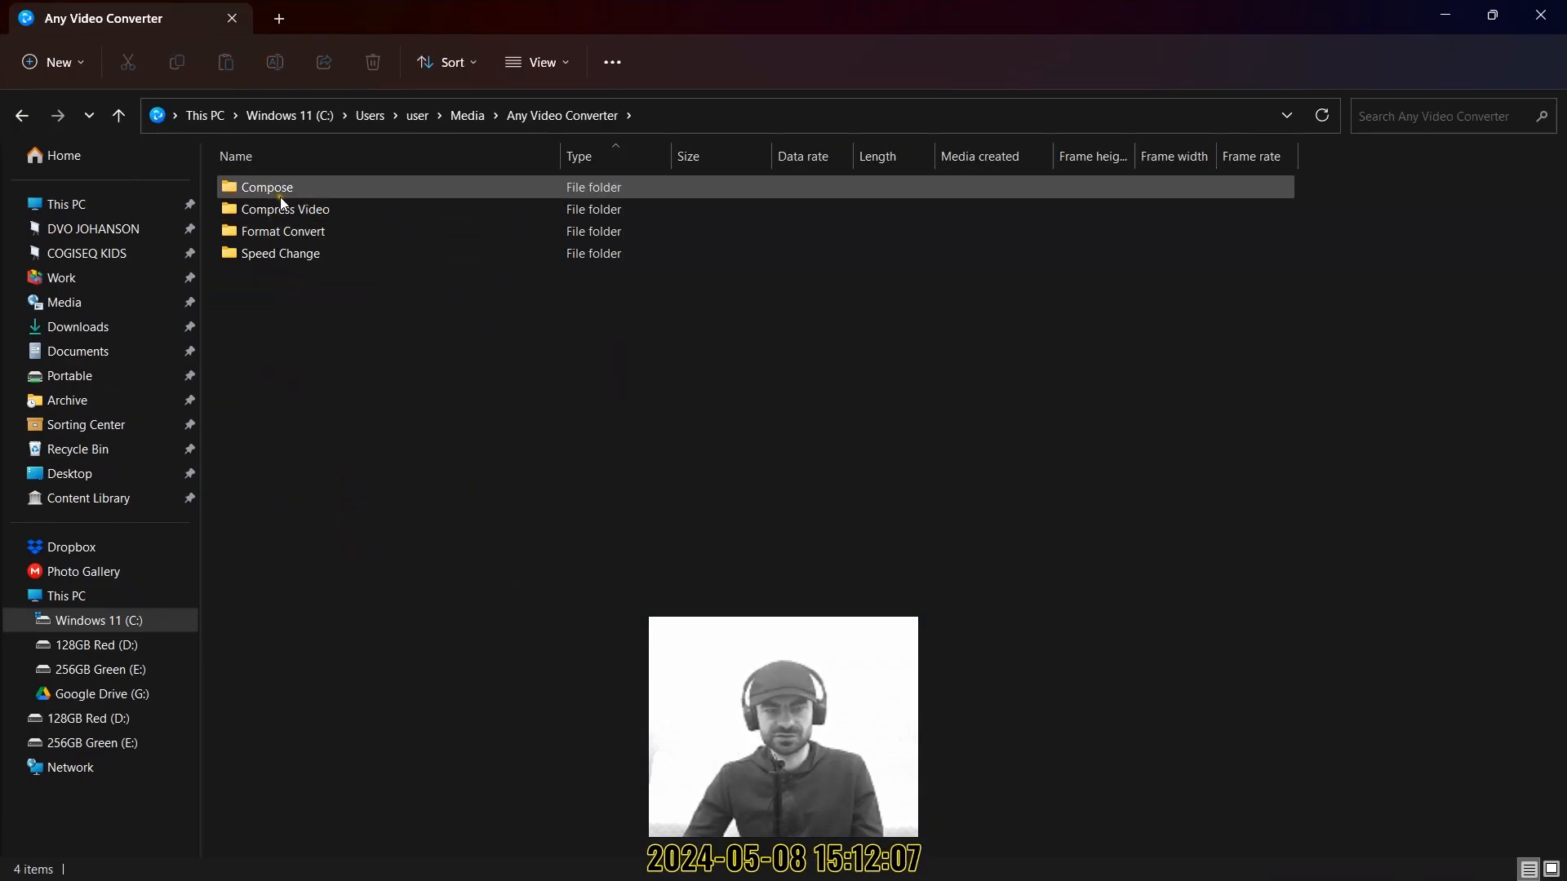
double_click(280, 192)
click(374, 254)
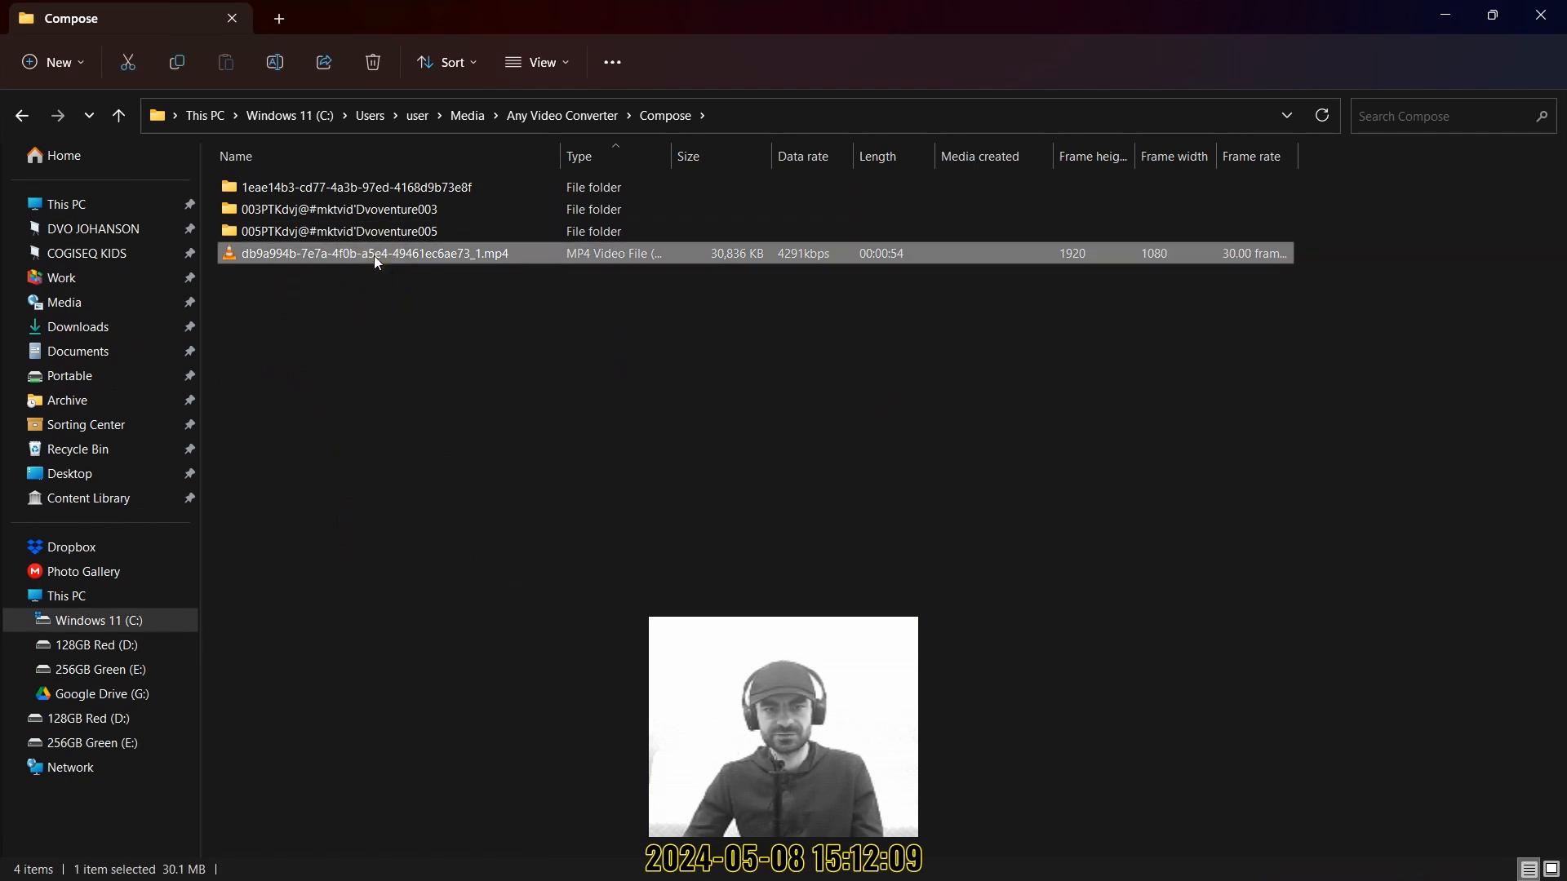
mouse_move(561, 157)
mouse_down()
mouse_move(660, 166)
mouse_move(530, 164)
mouse_up()
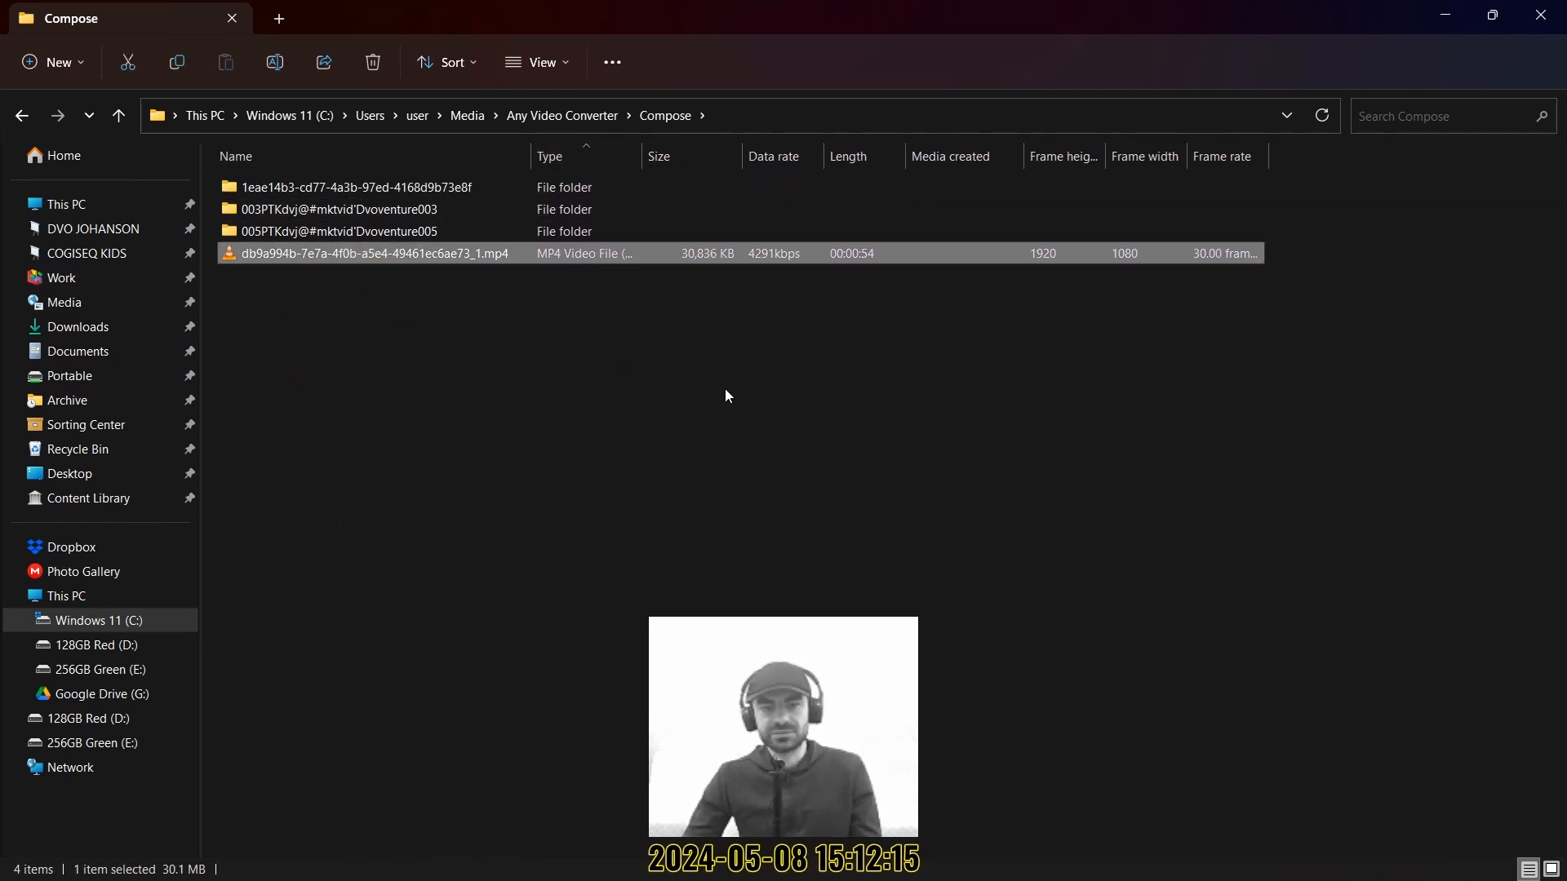
key(alt+Tab)
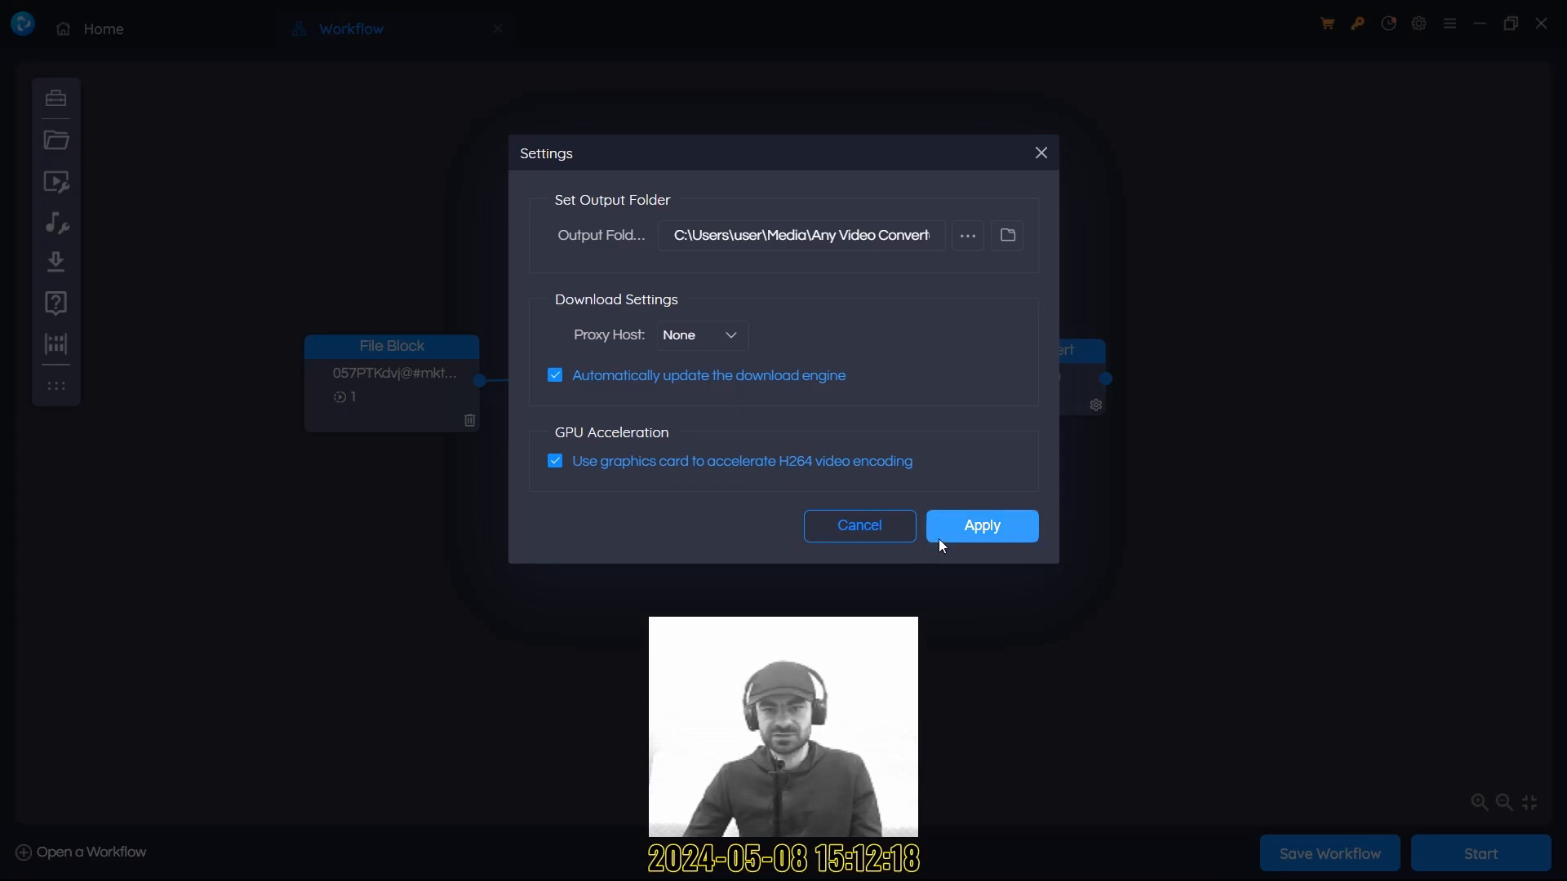
click(1041, 155)
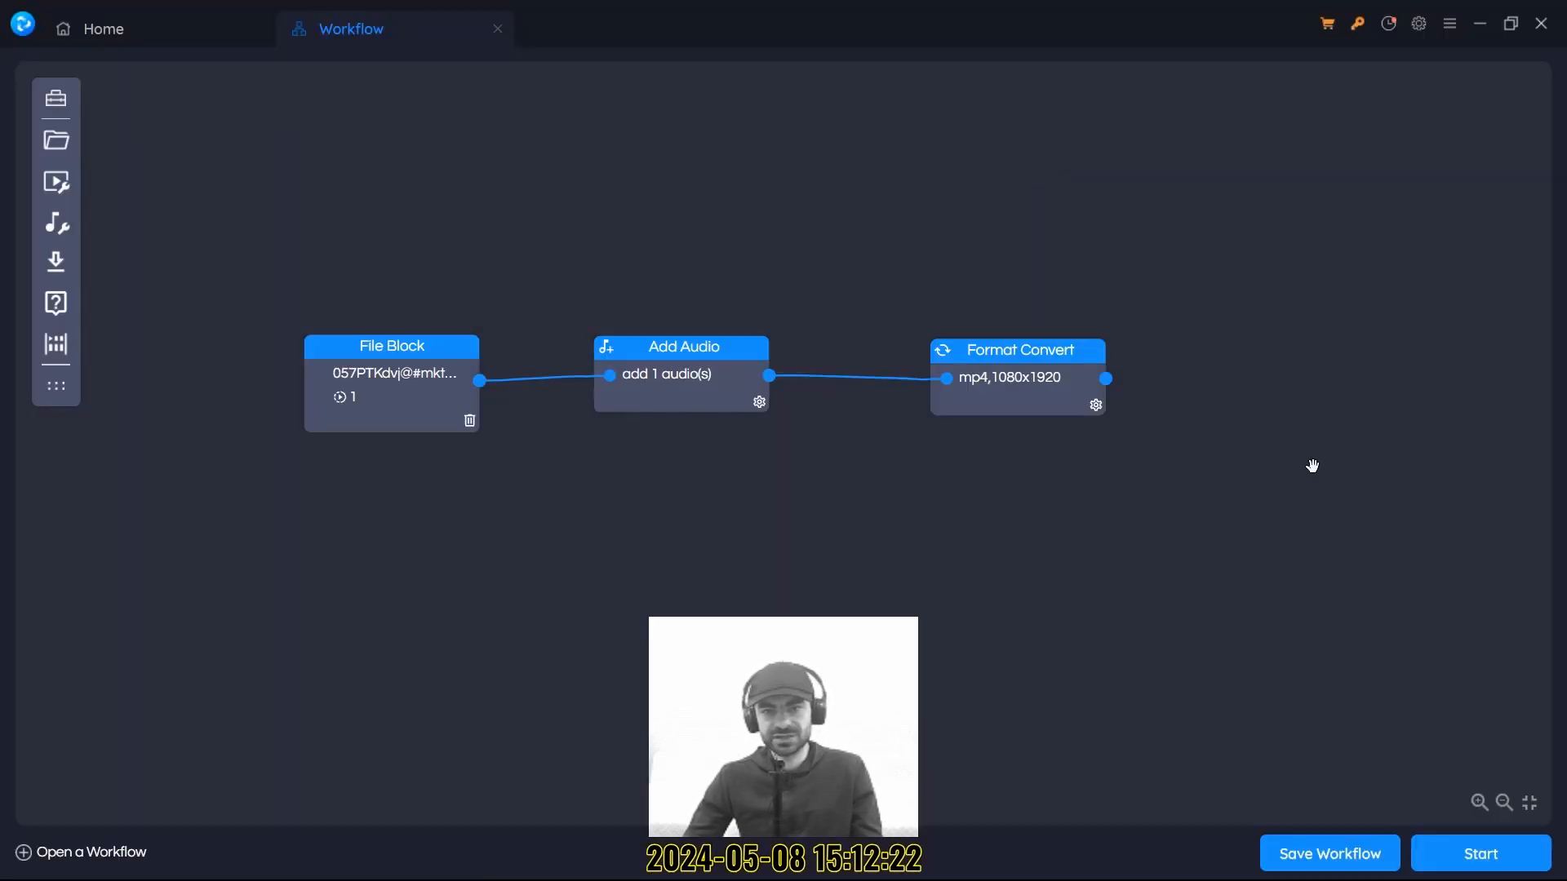
Remove the processed video from the File Block, keeping the Add Audio and Format Convert blocks connected.
click(469, 421)
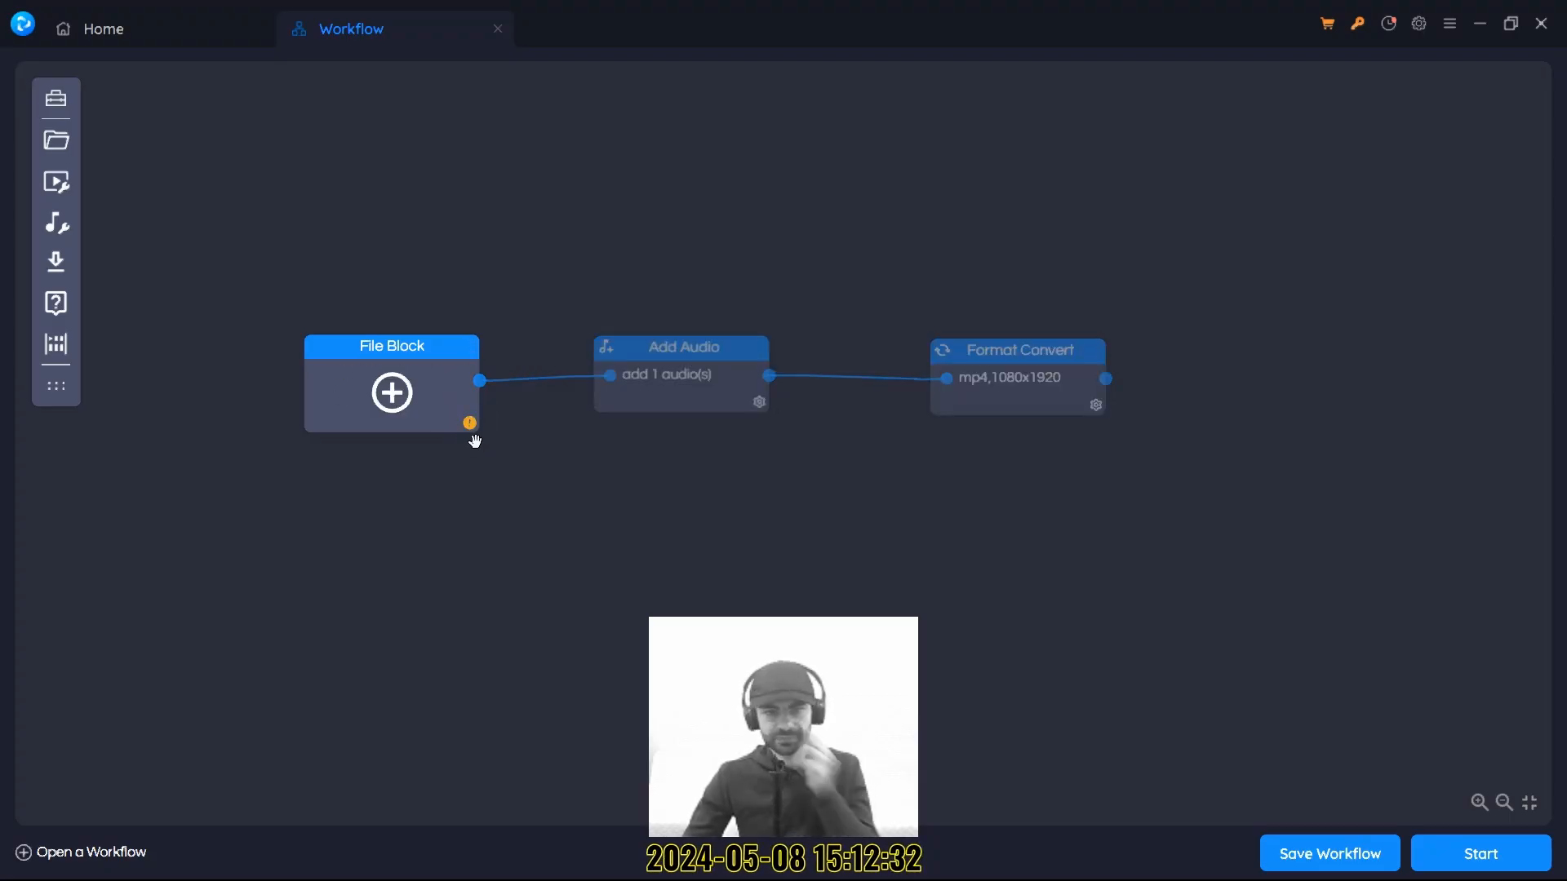
Save the workflow without an input file as "Add a music track for a vertical video 1080p.avcw" in Documents > Any Video Converter.
click(1334, 865)
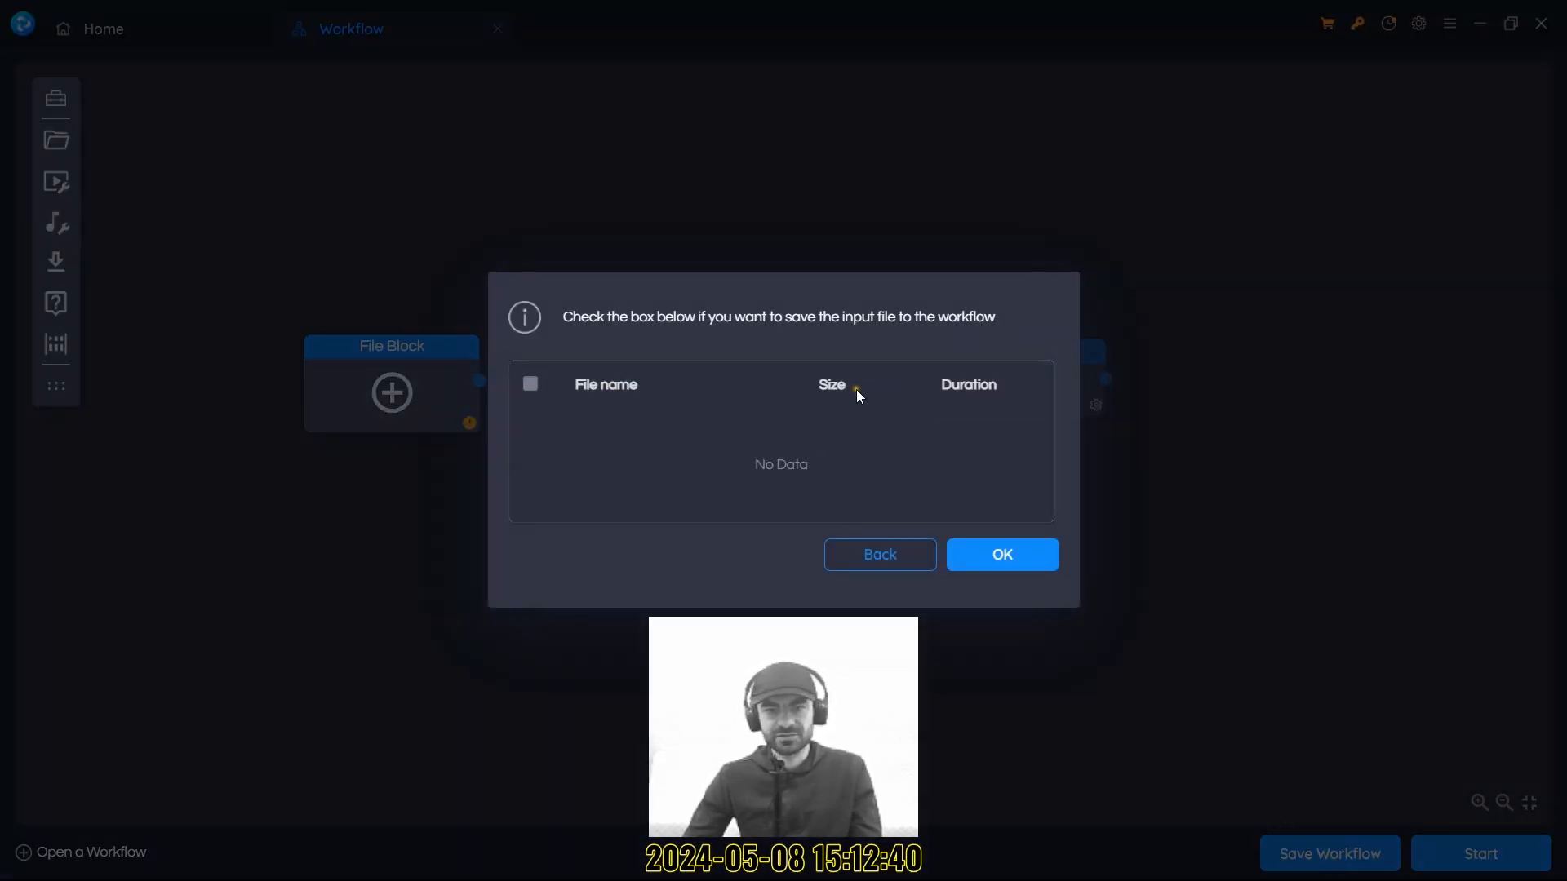
click(1011, 555)
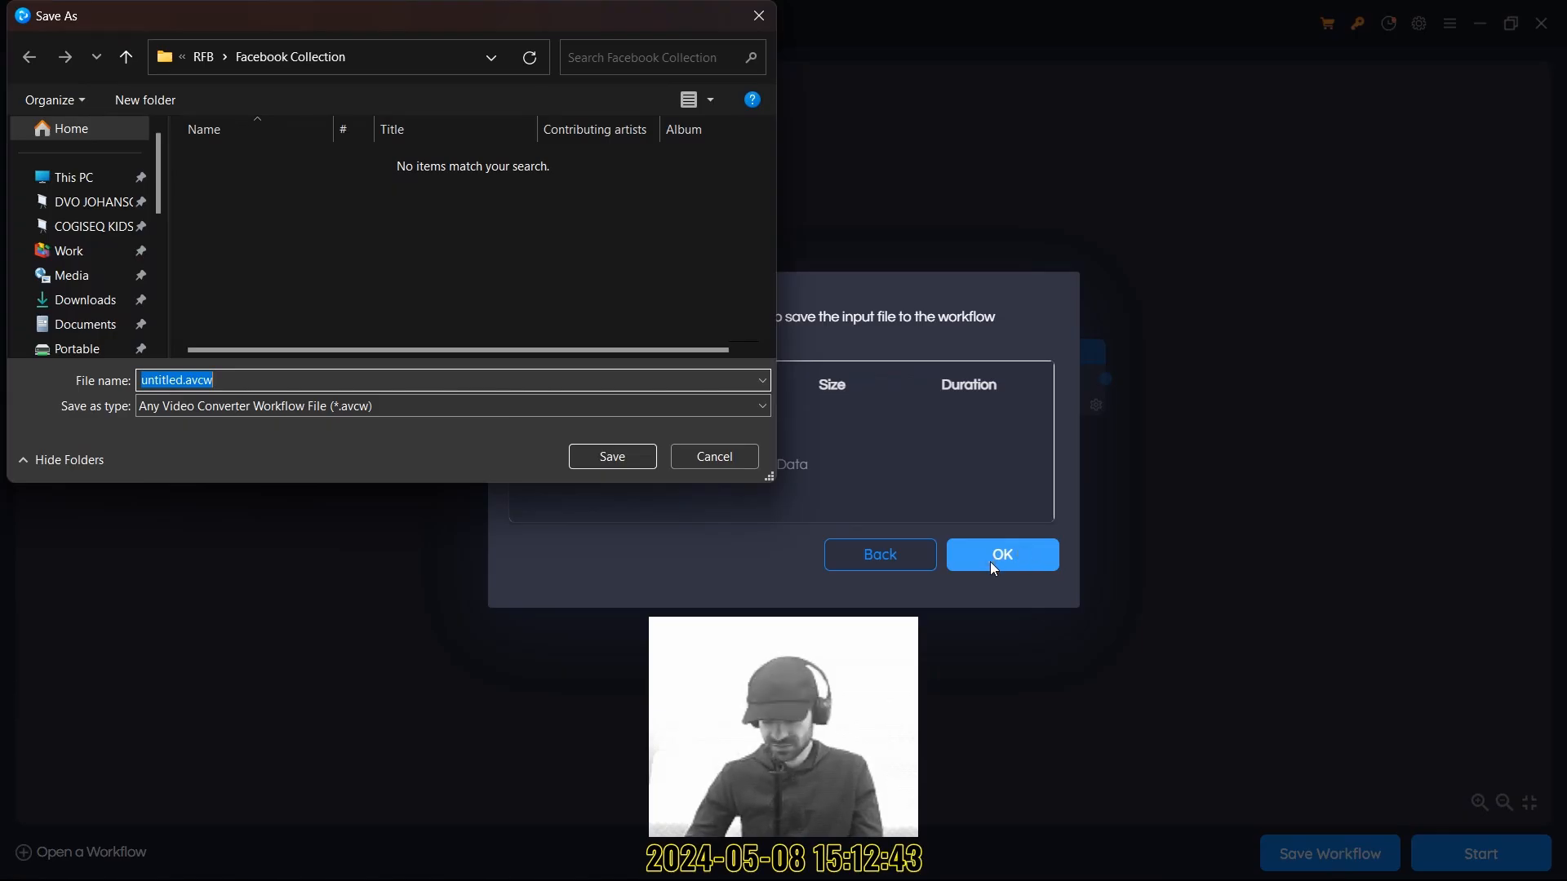
key(Left)
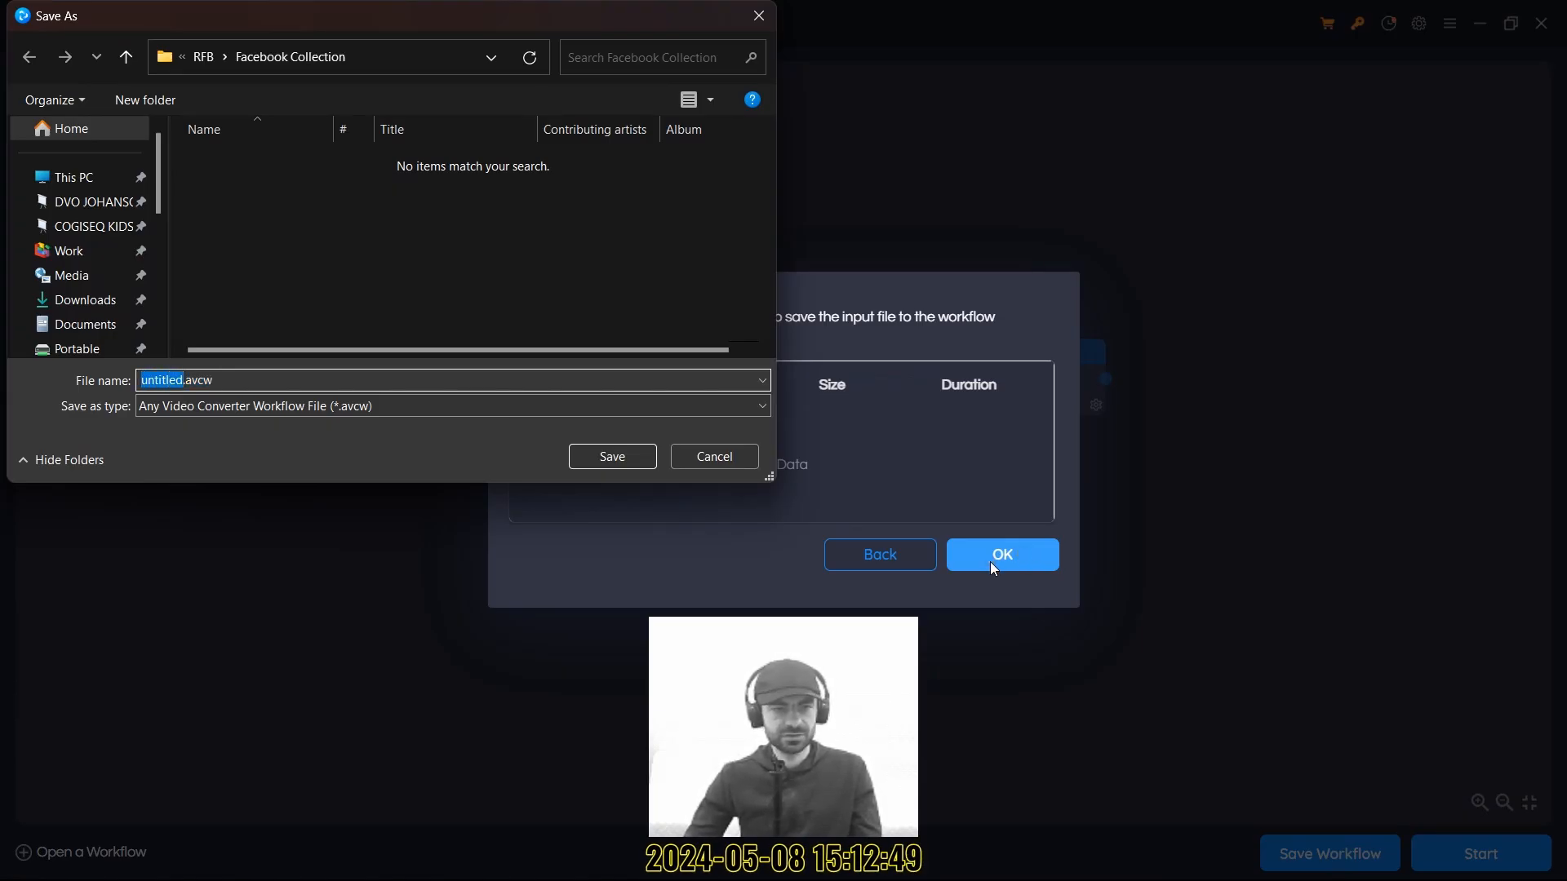
text(Add )
text(a music track for a )
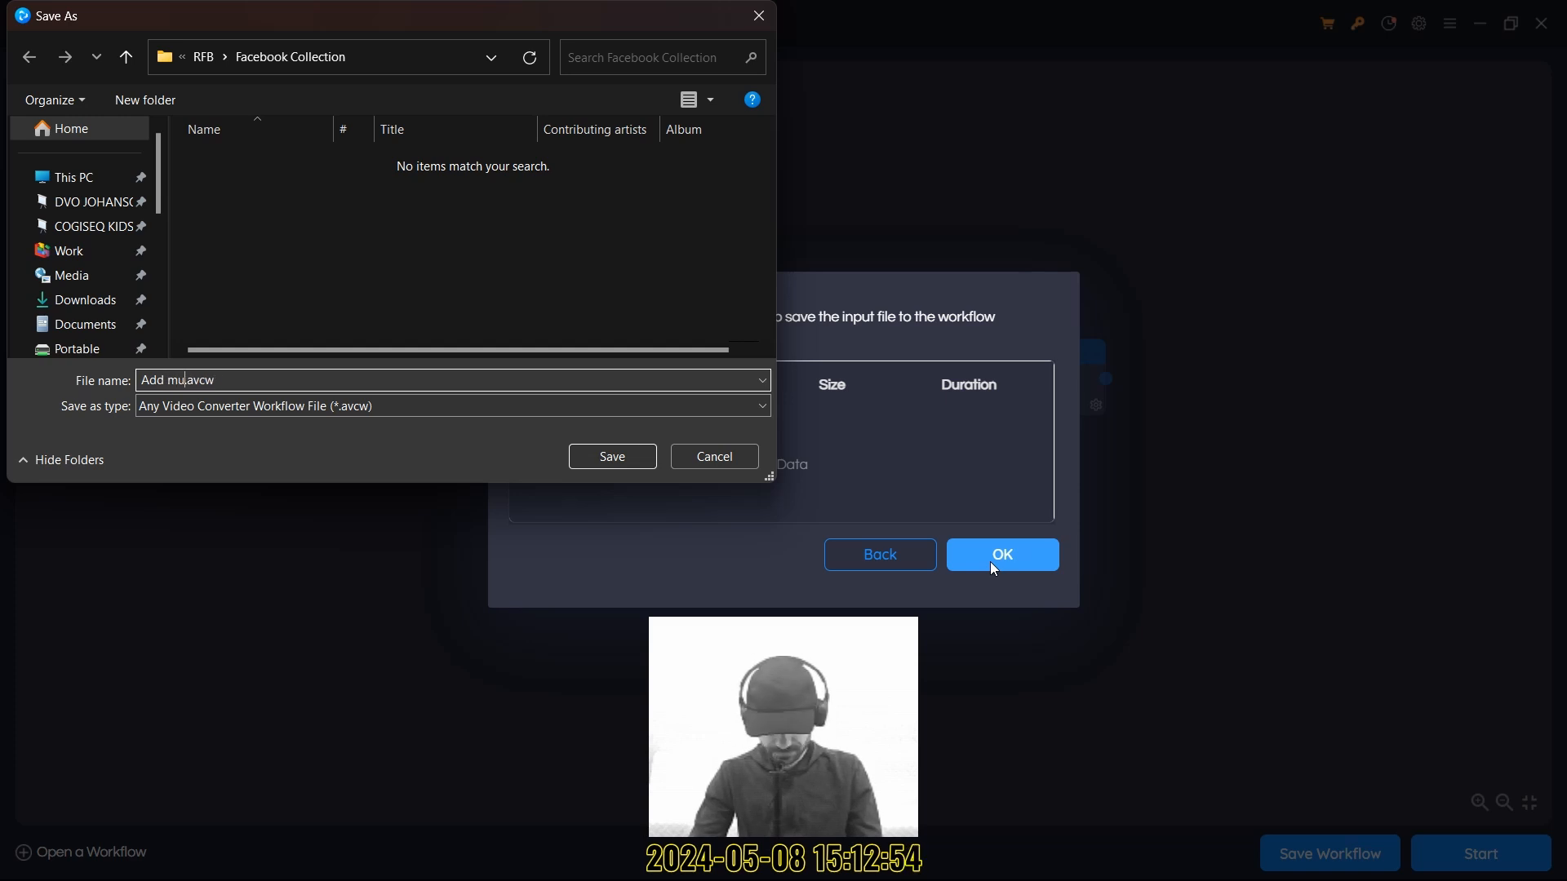
text(vertical video 1080p)
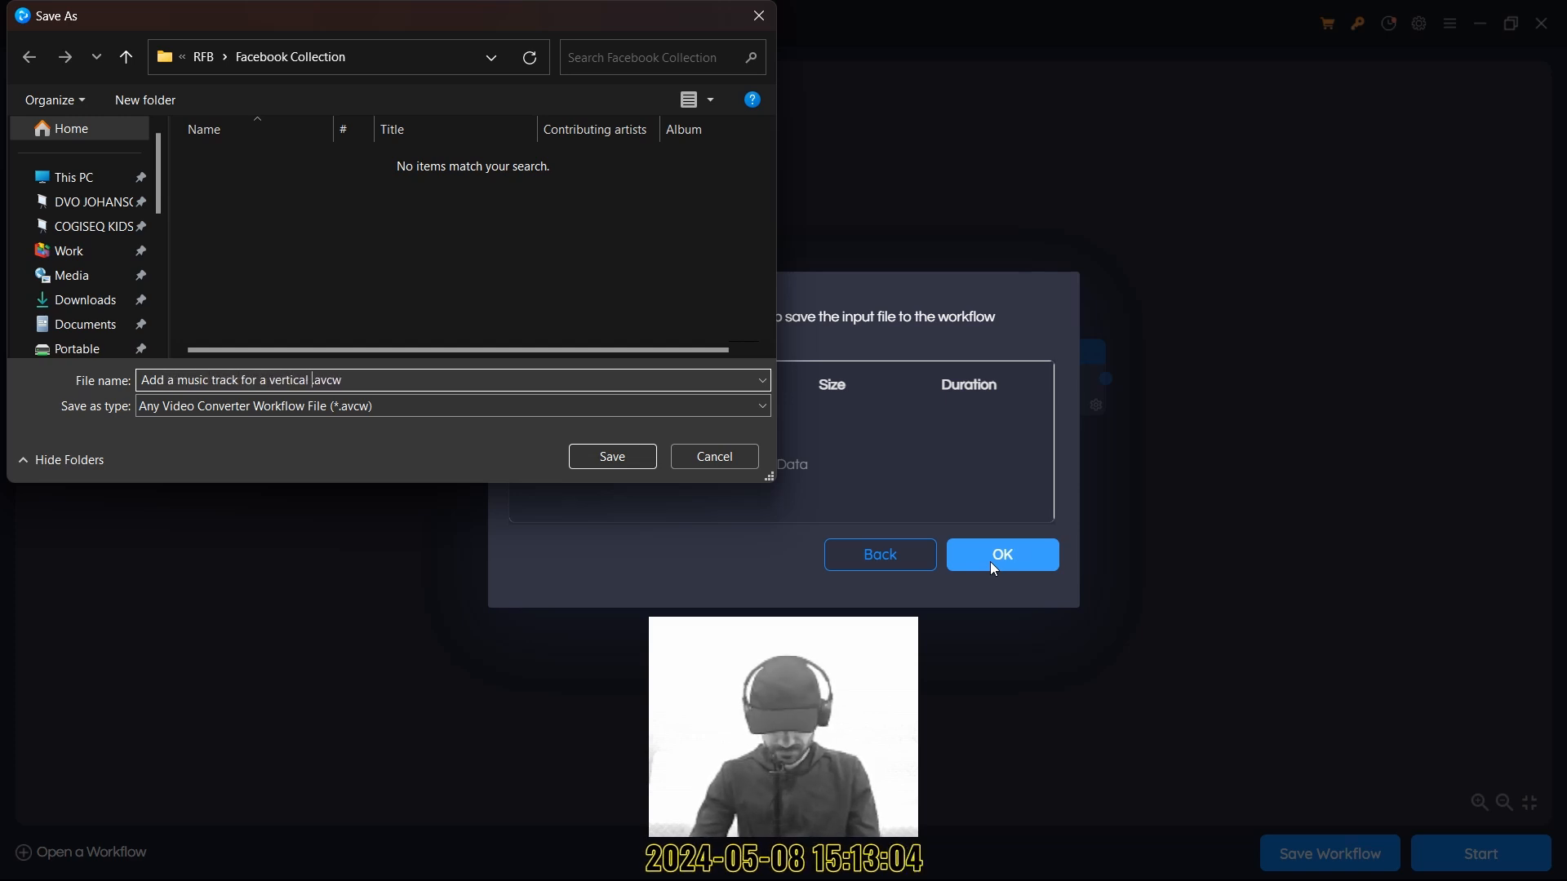
click(108, 326)
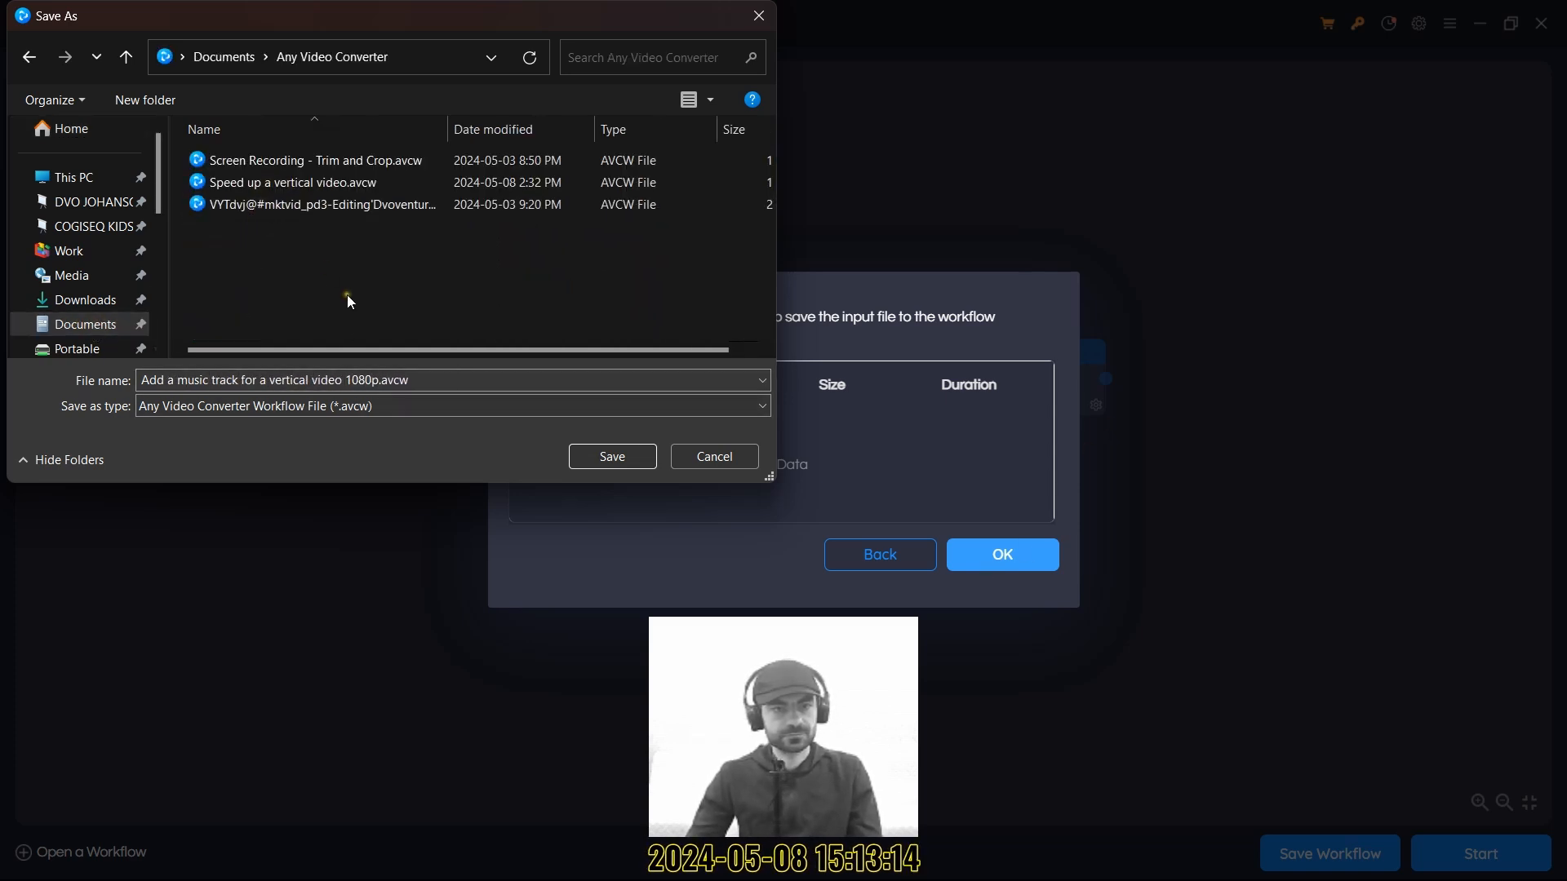
click(630, 455)
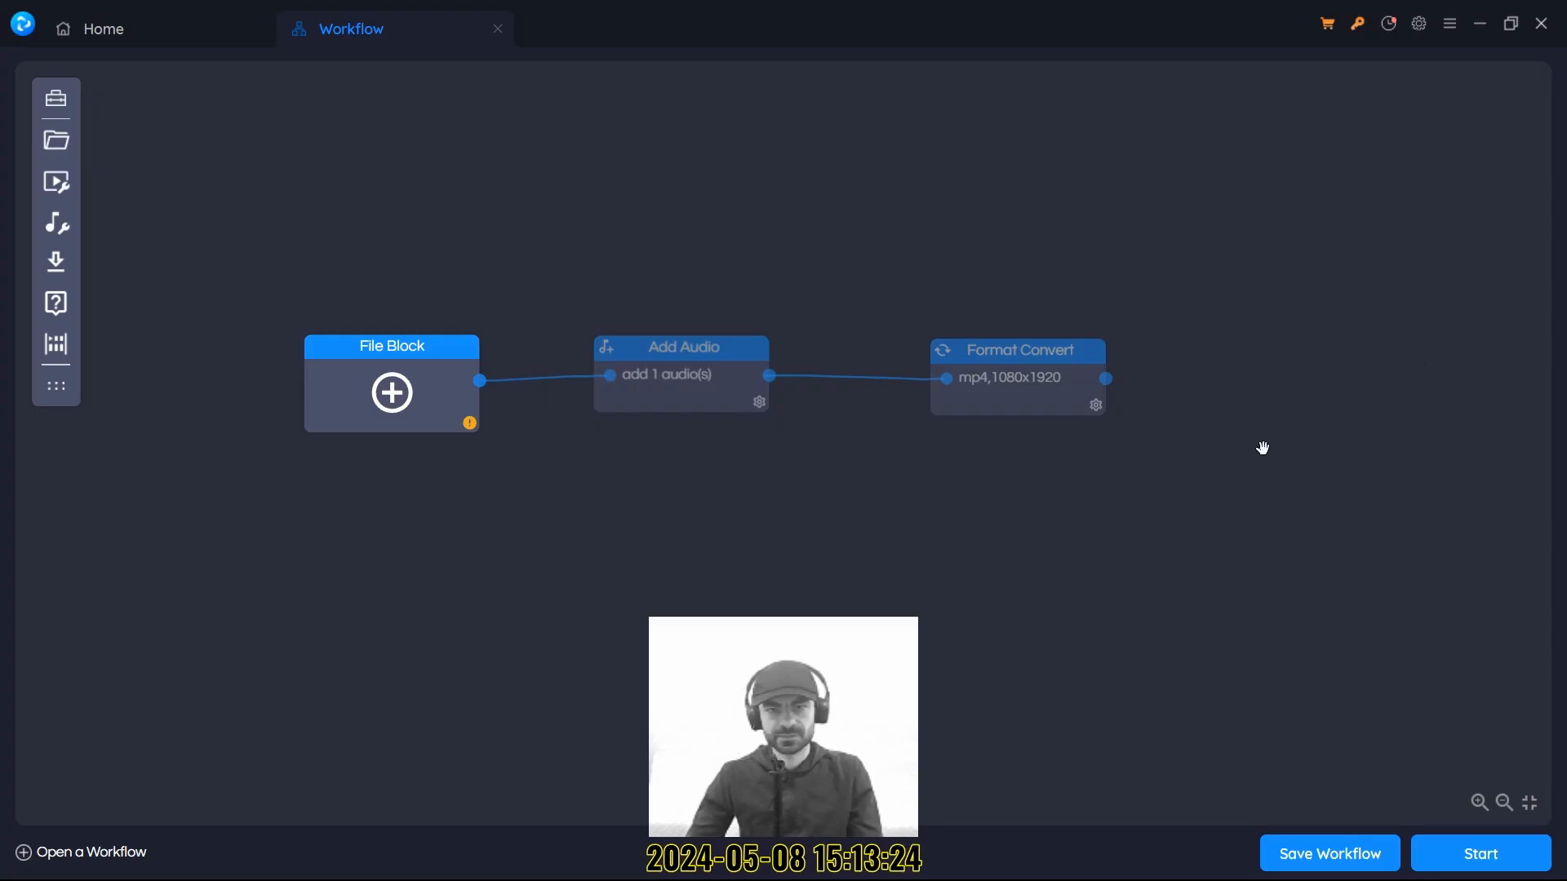
Close Any Video Converter, start it again and maximize its window.
click(1539, 24)
click(721, 486)
click(1130, 859)
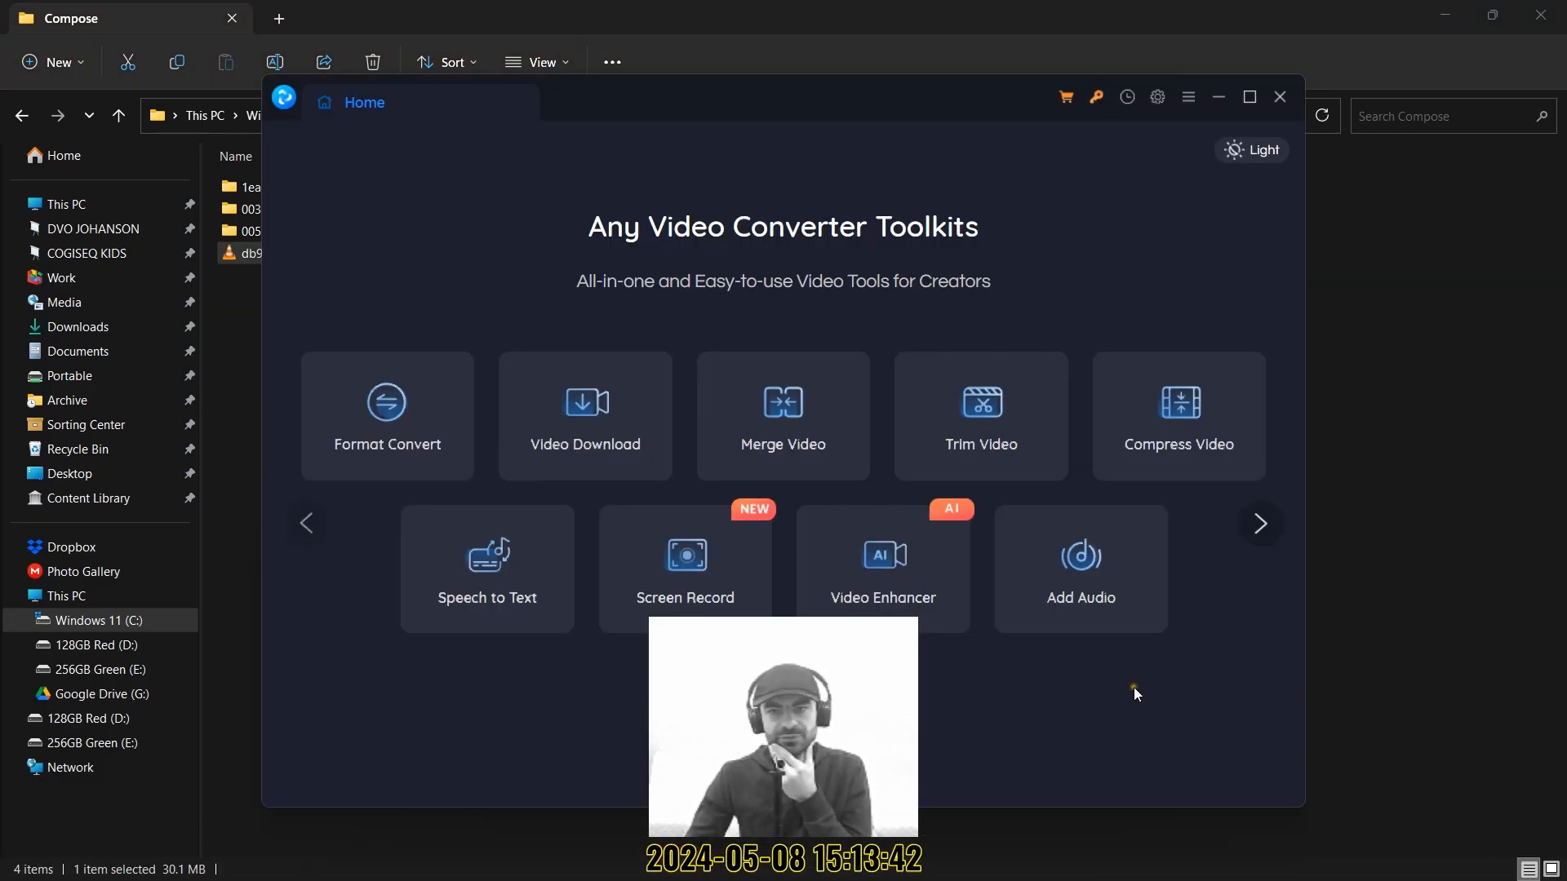
double_click(937, 105)
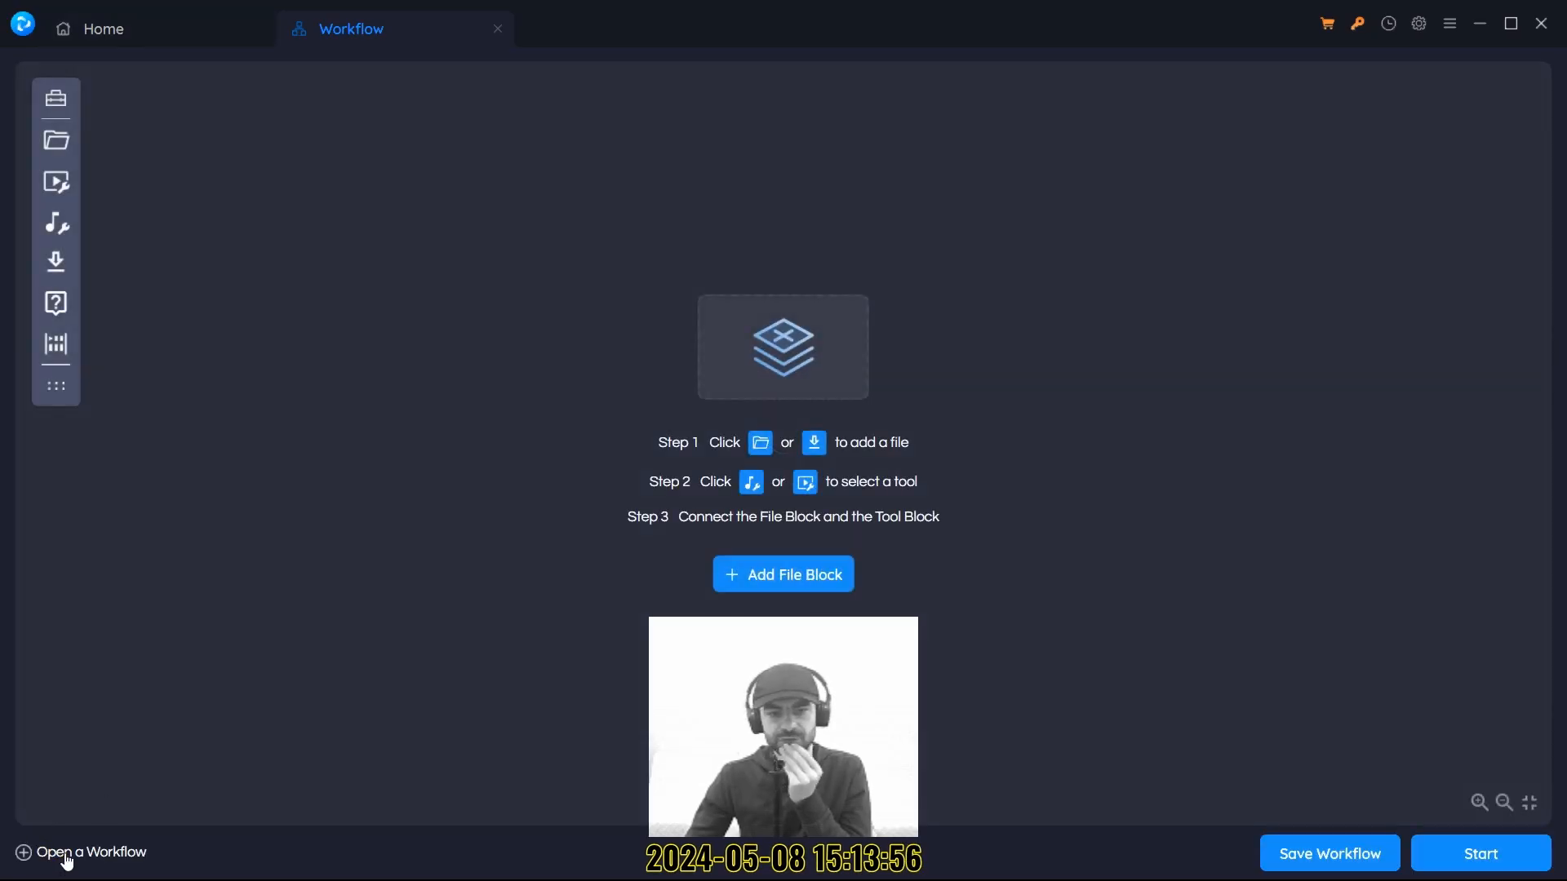
Open the saved workflow "Add a music track for a vertical video 1080p.avcw" from the Any Video Converter folder in Documents.
click(67, 857)
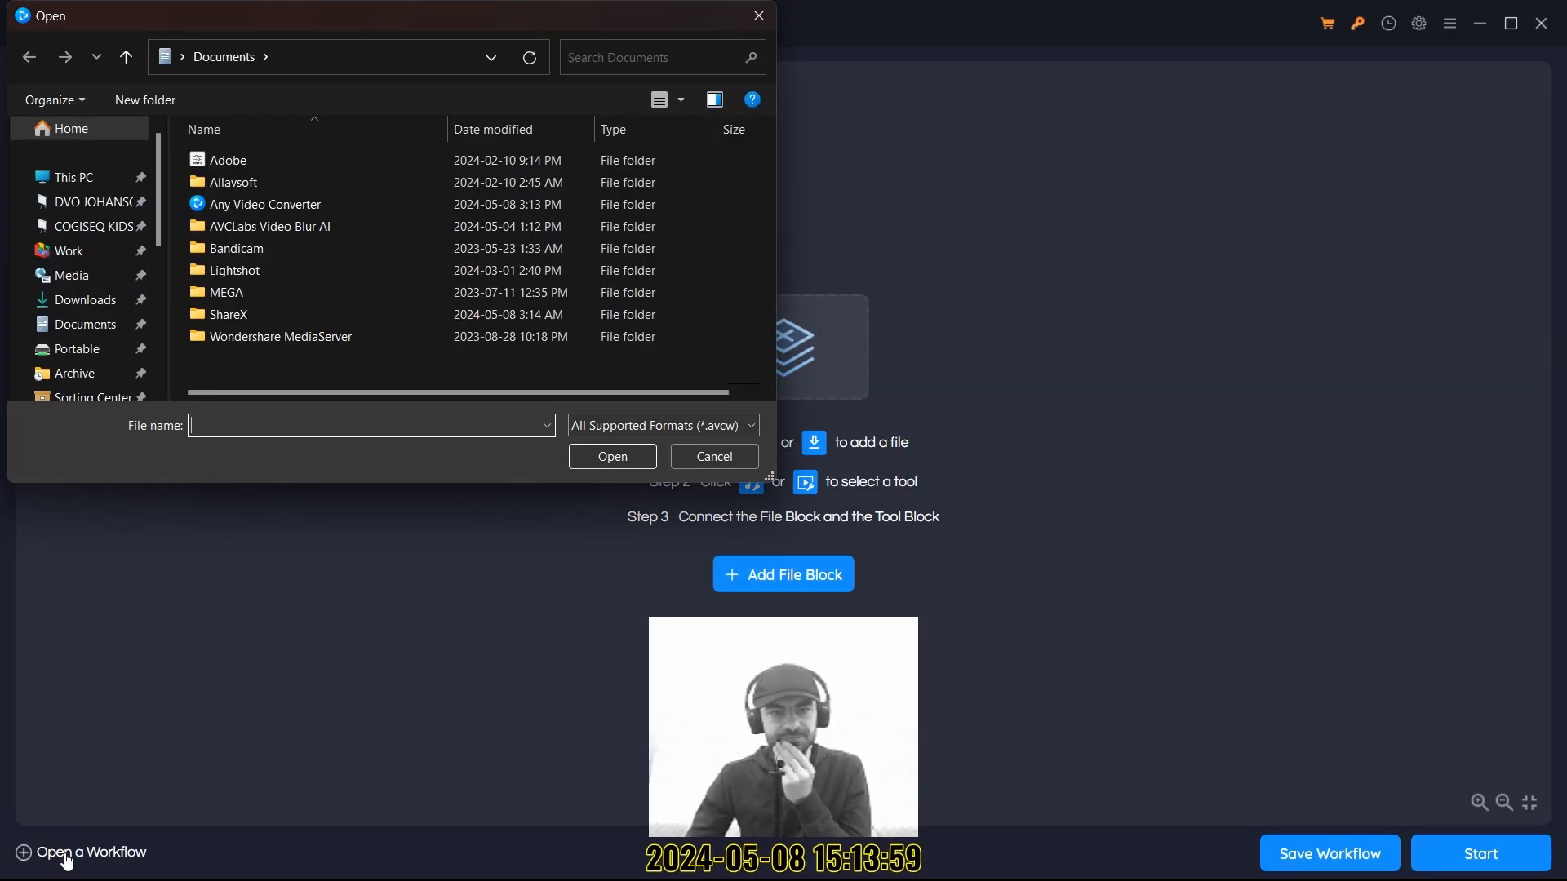
double_click(283, 209)
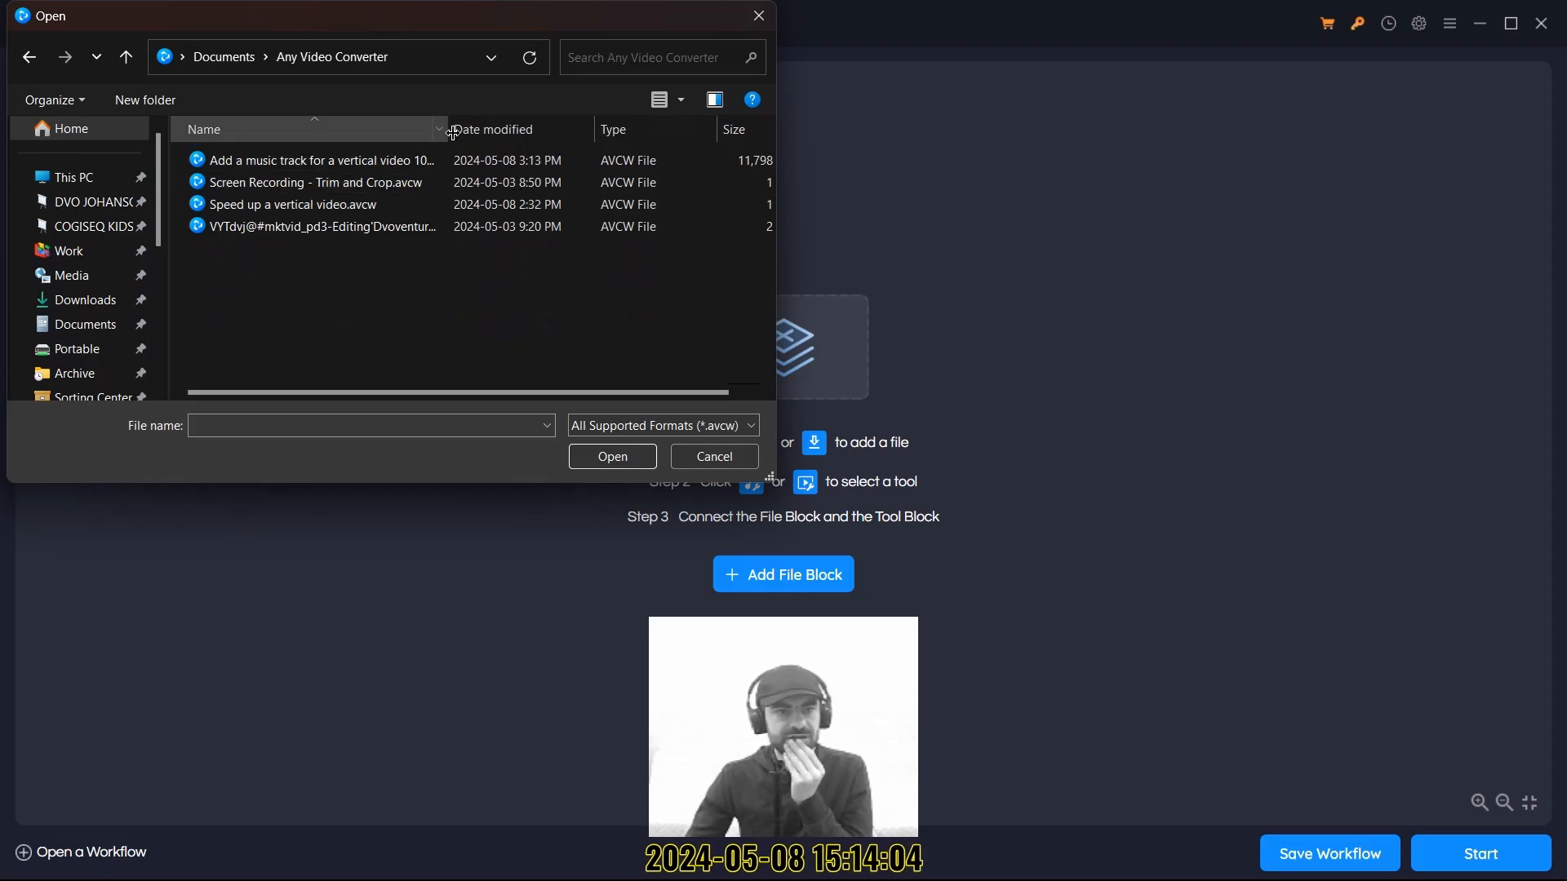
drag(454, 132, 488, 145)
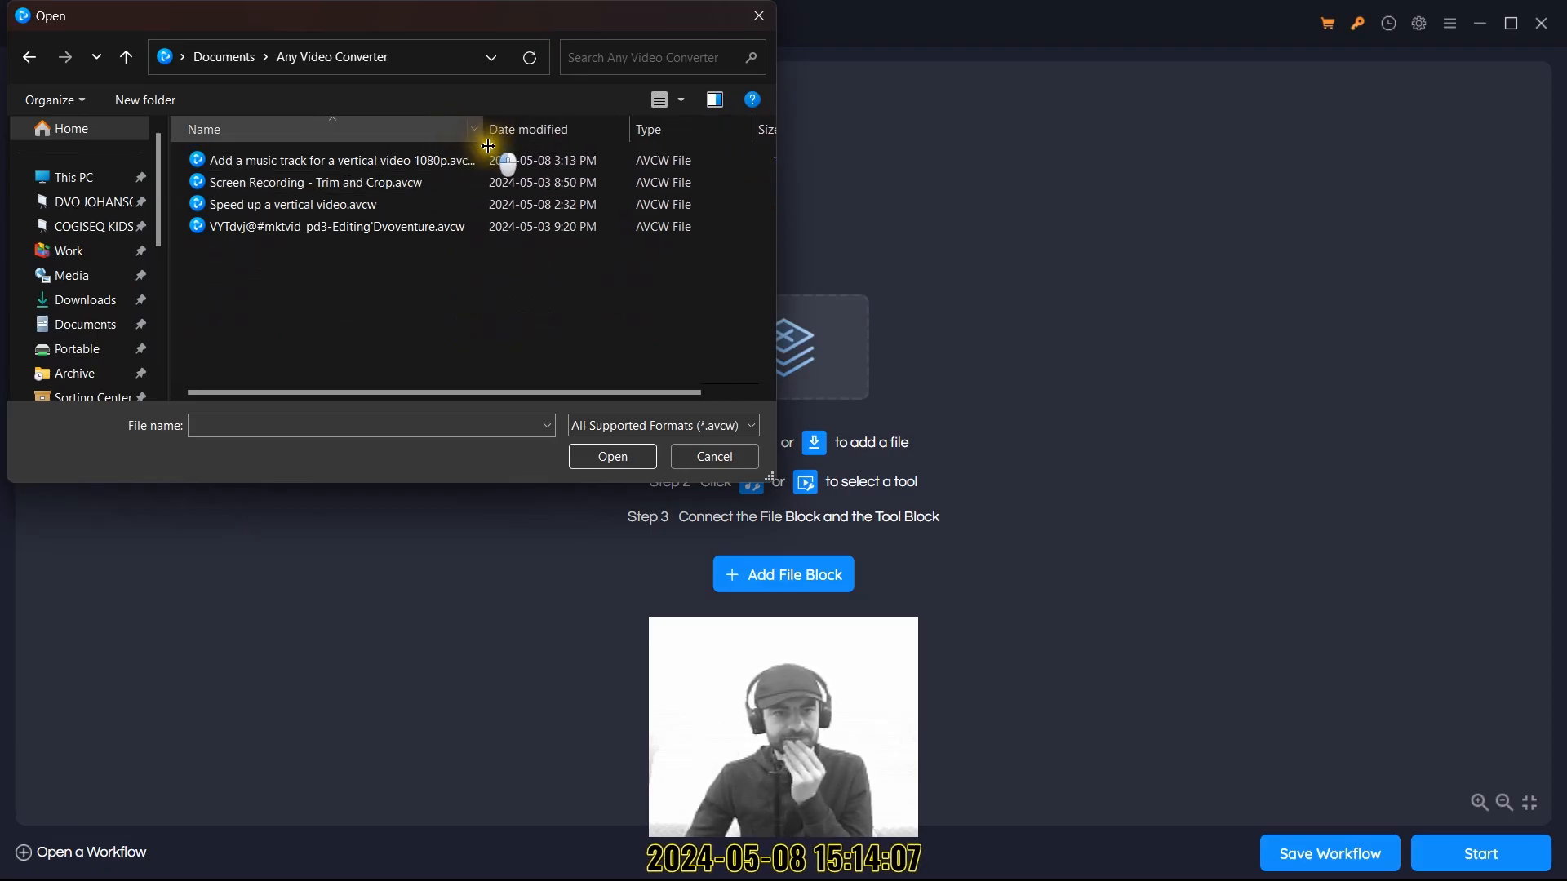
click(299, 170)
double_click(301, 170)
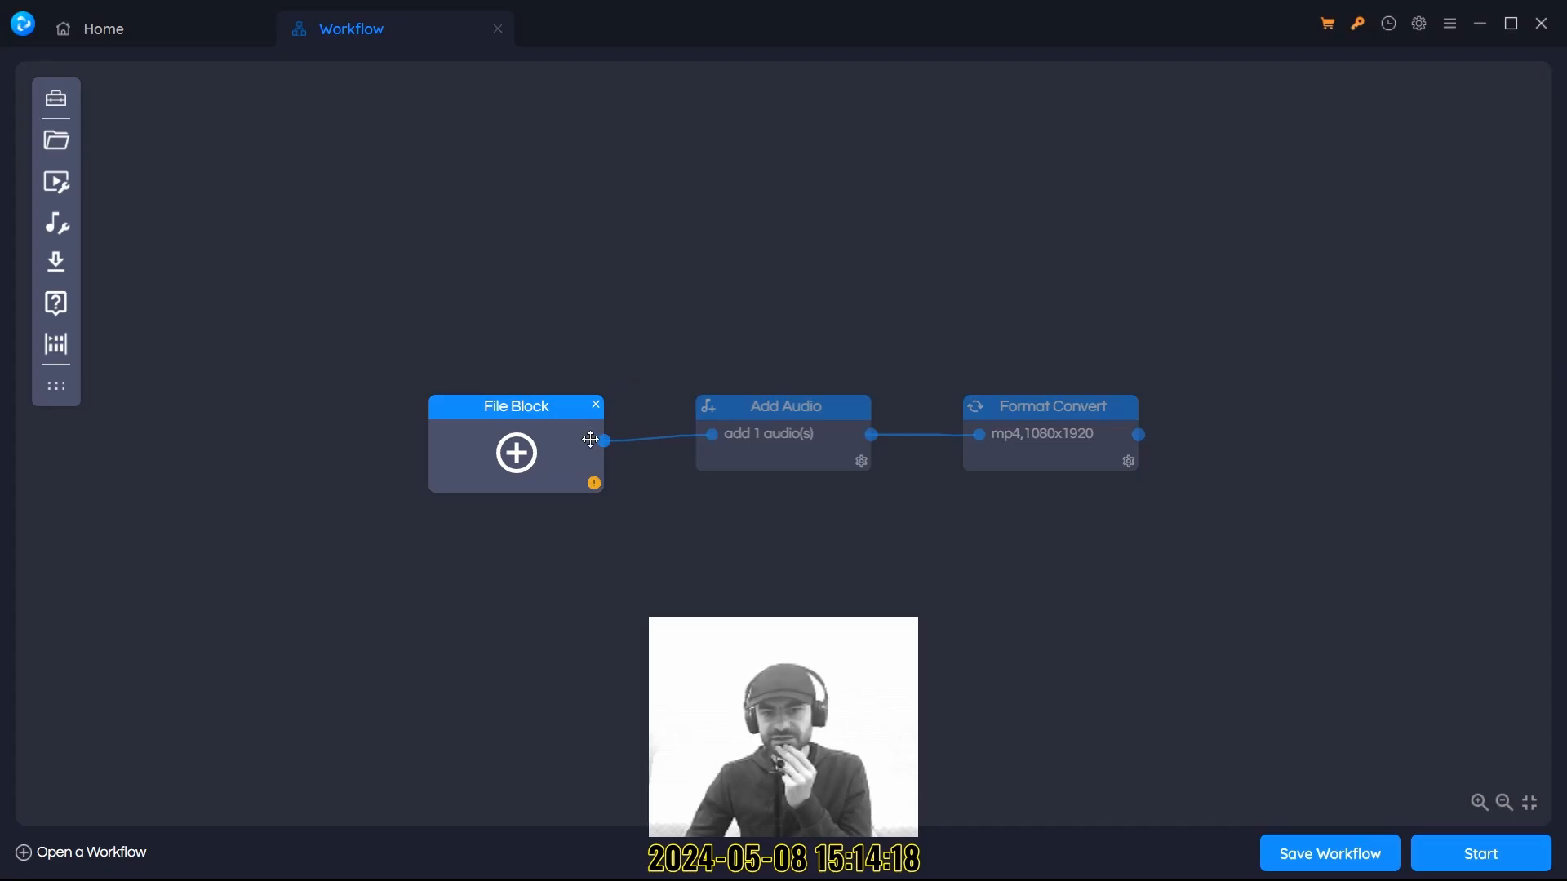
Load the video 056PTKdvj@#mktvid'Dvoventure056 from its 06. Exports folder into the File Block.
click(525, 463)
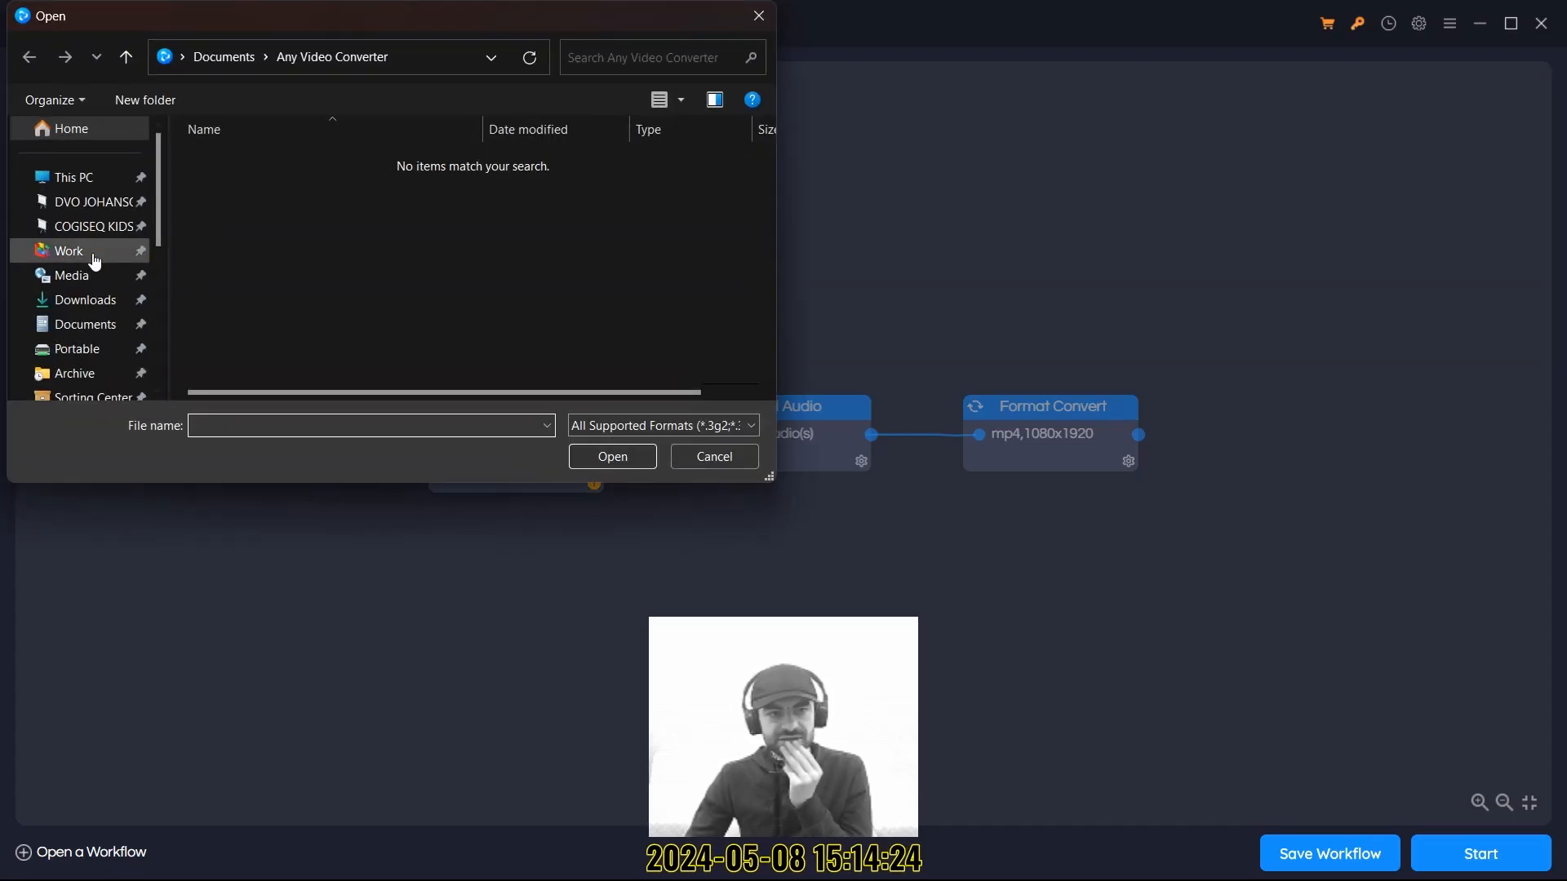
click(81, 201)
double_click(277, 157)
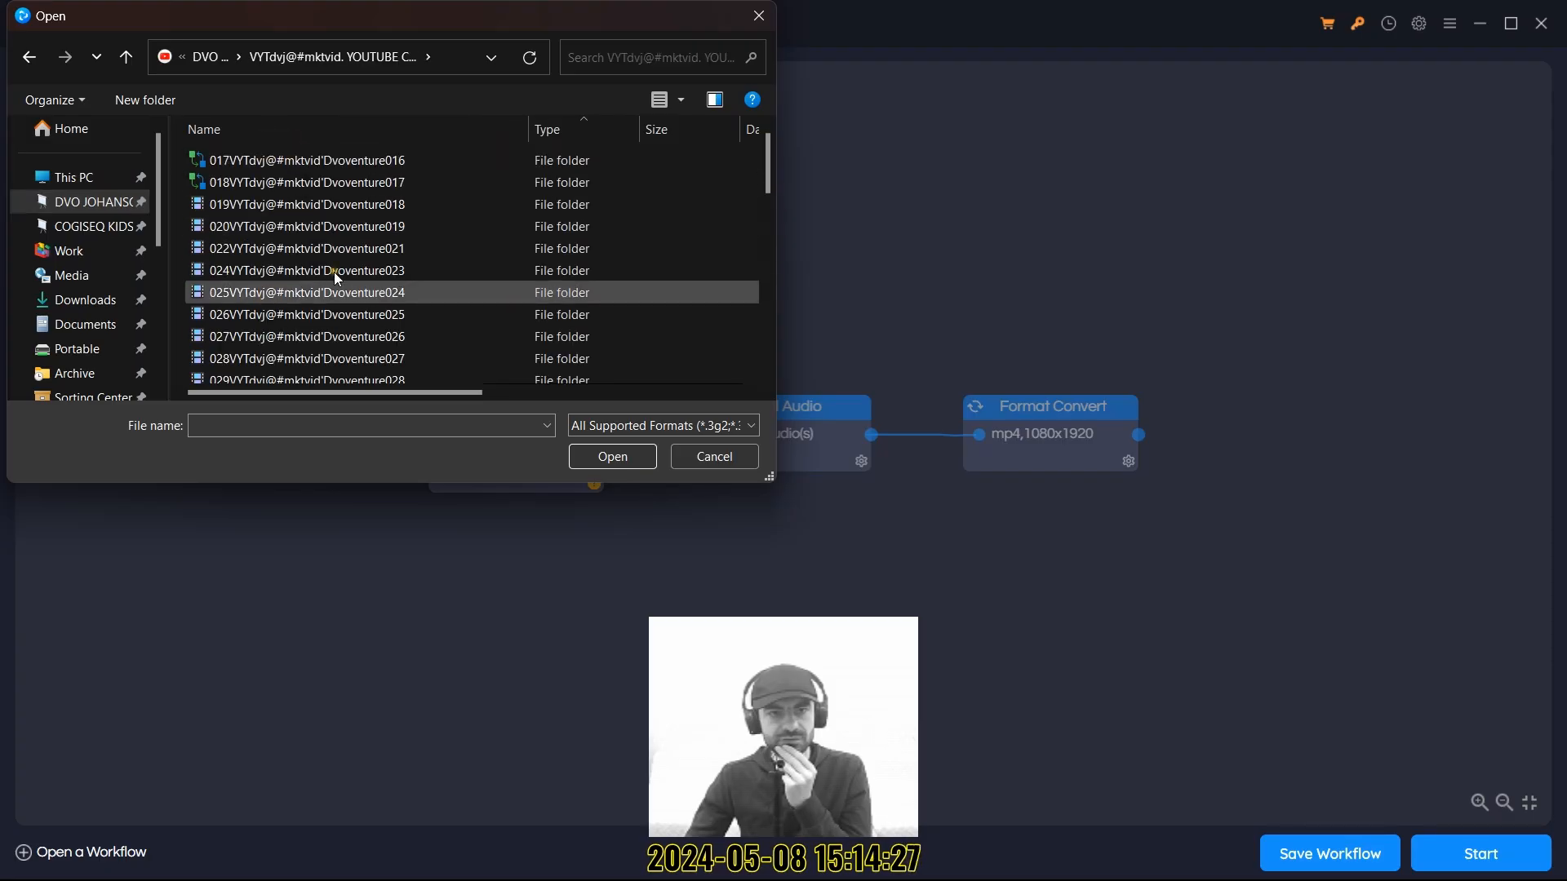
scroll(346, 306, down, 10)
double_click(354, 329)
double_click(302, 266)
double_click(288, 199)
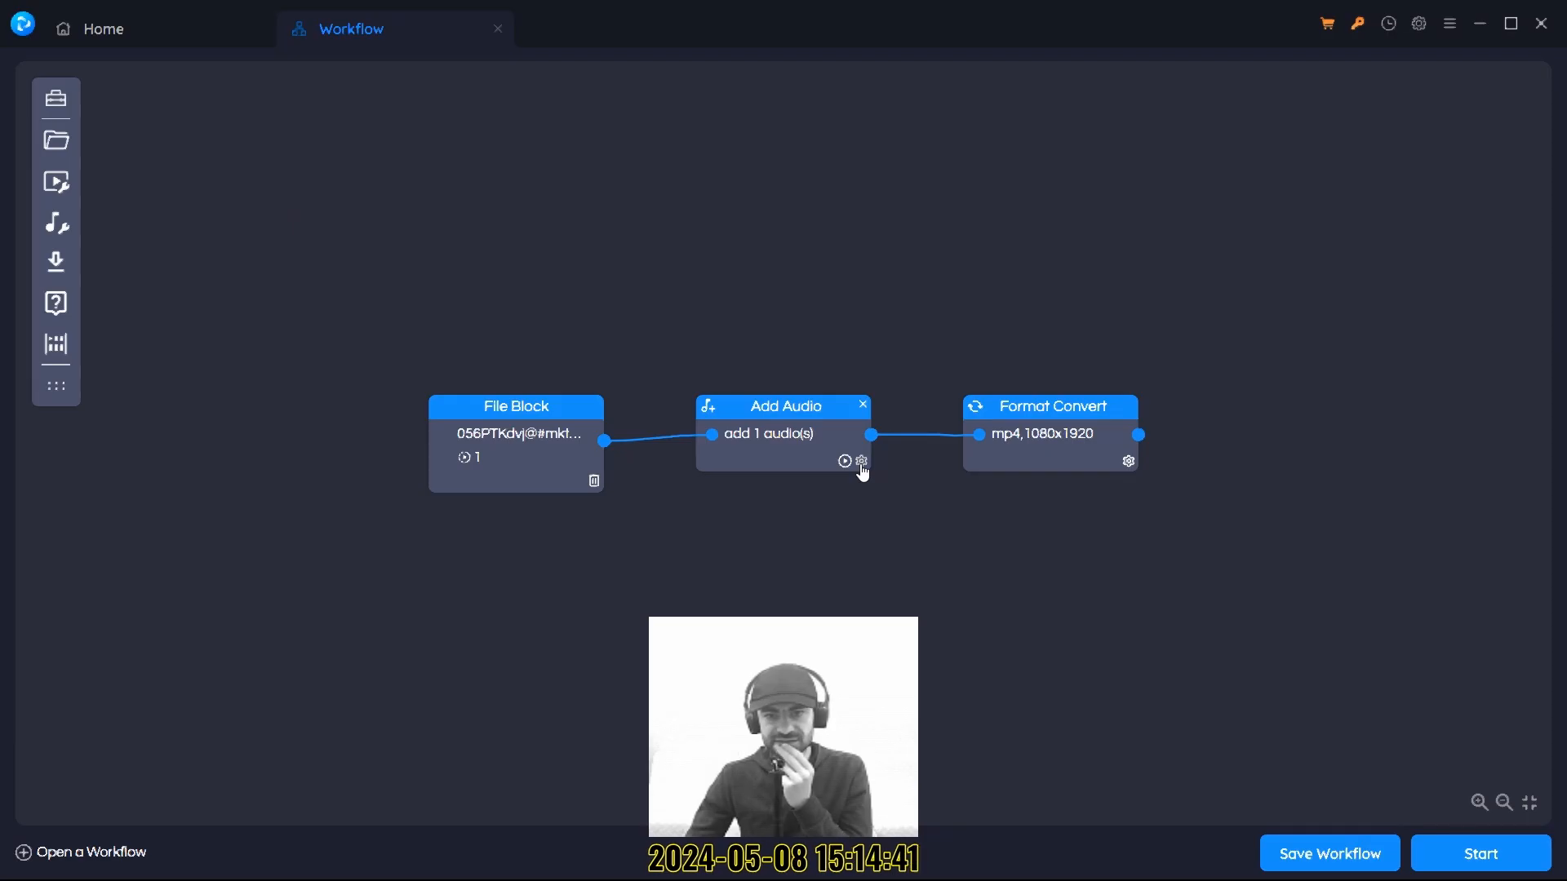
Pause the Add Audio preview, remove the Paul Fowler - Sun Spots background track and apply the audio settings.
click(862, 462)
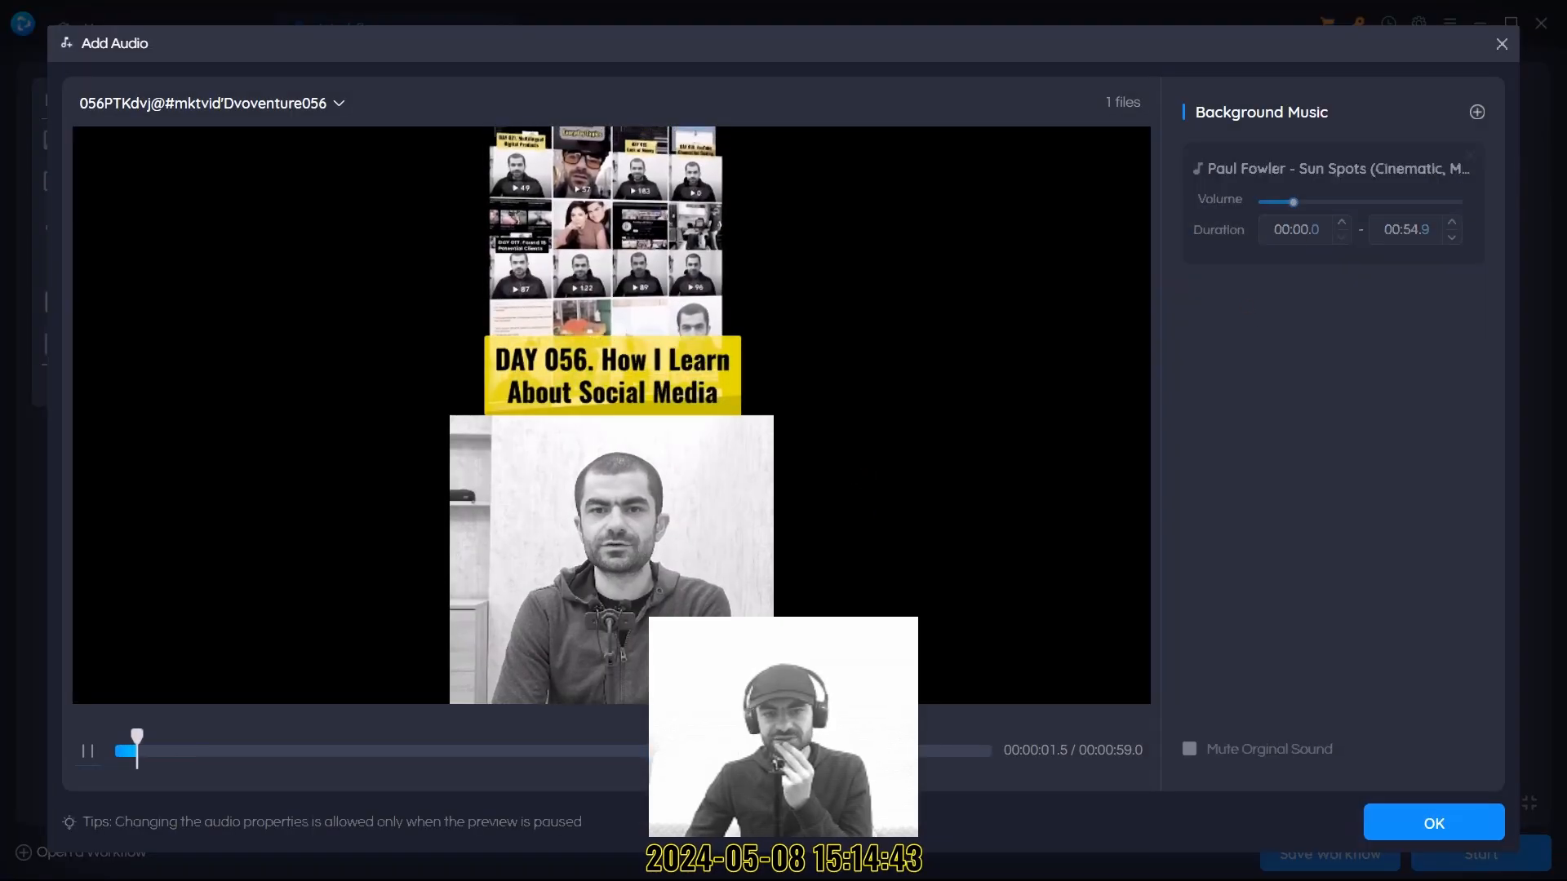
click(89, 752)
mouse_move(1293, 201)
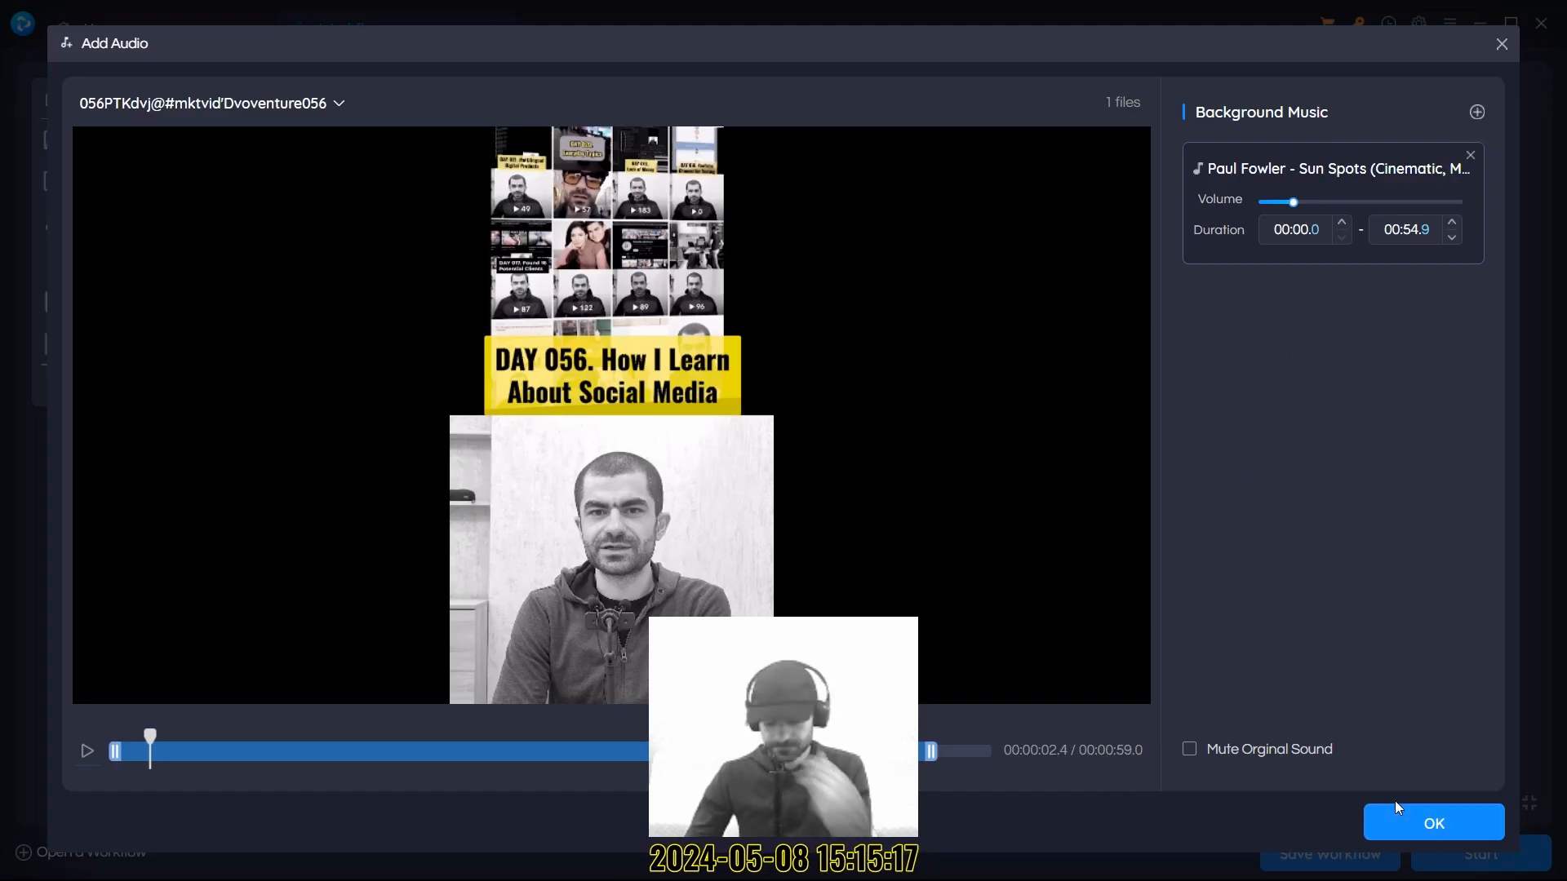
click(1470, 155)
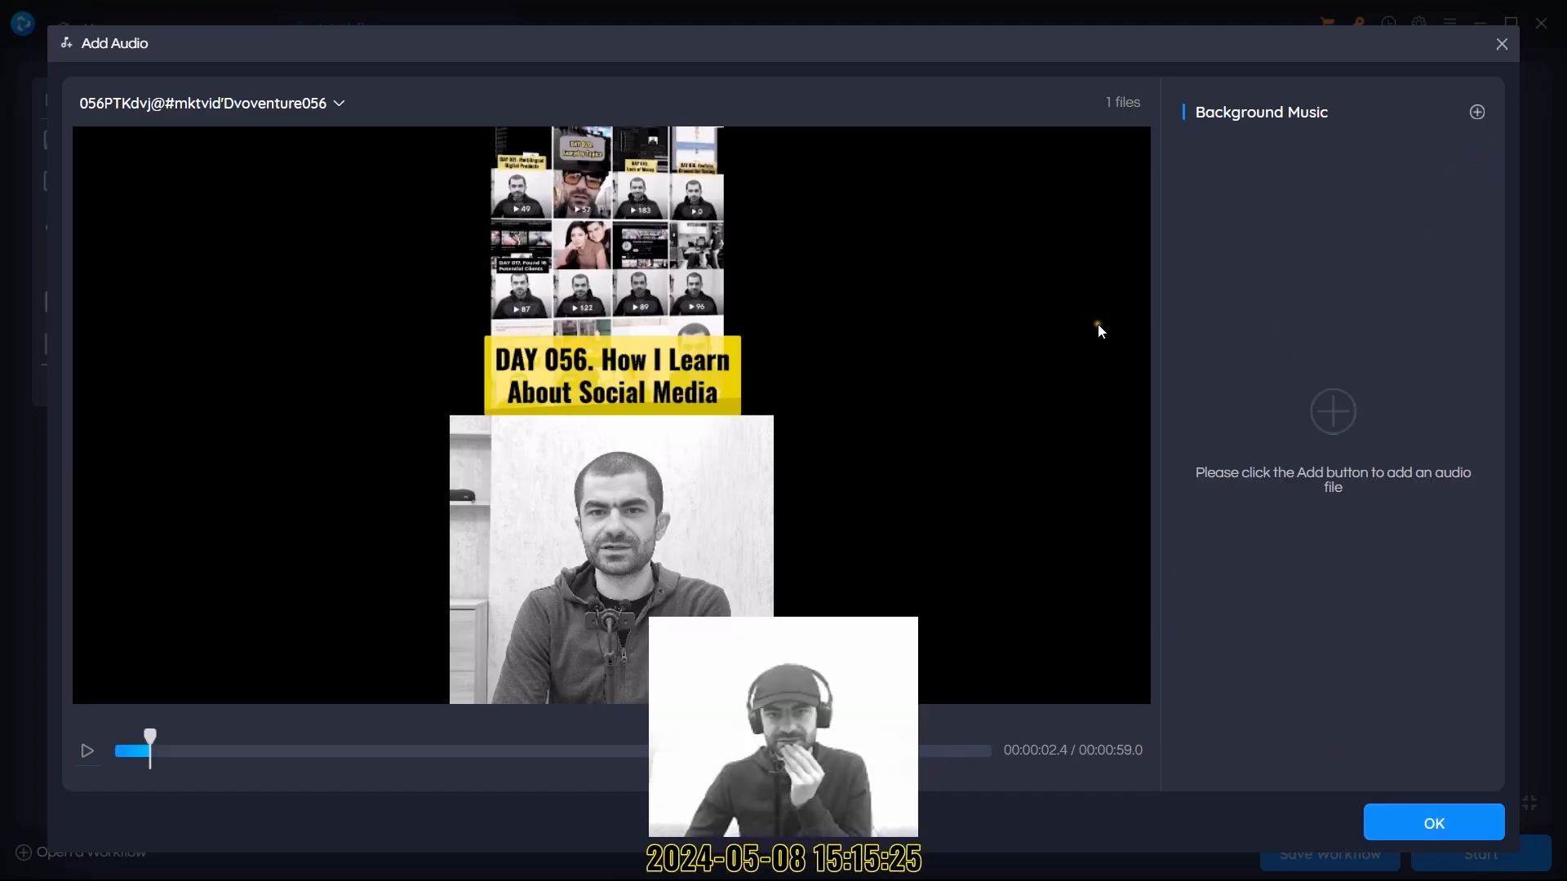
click(1454, 828)
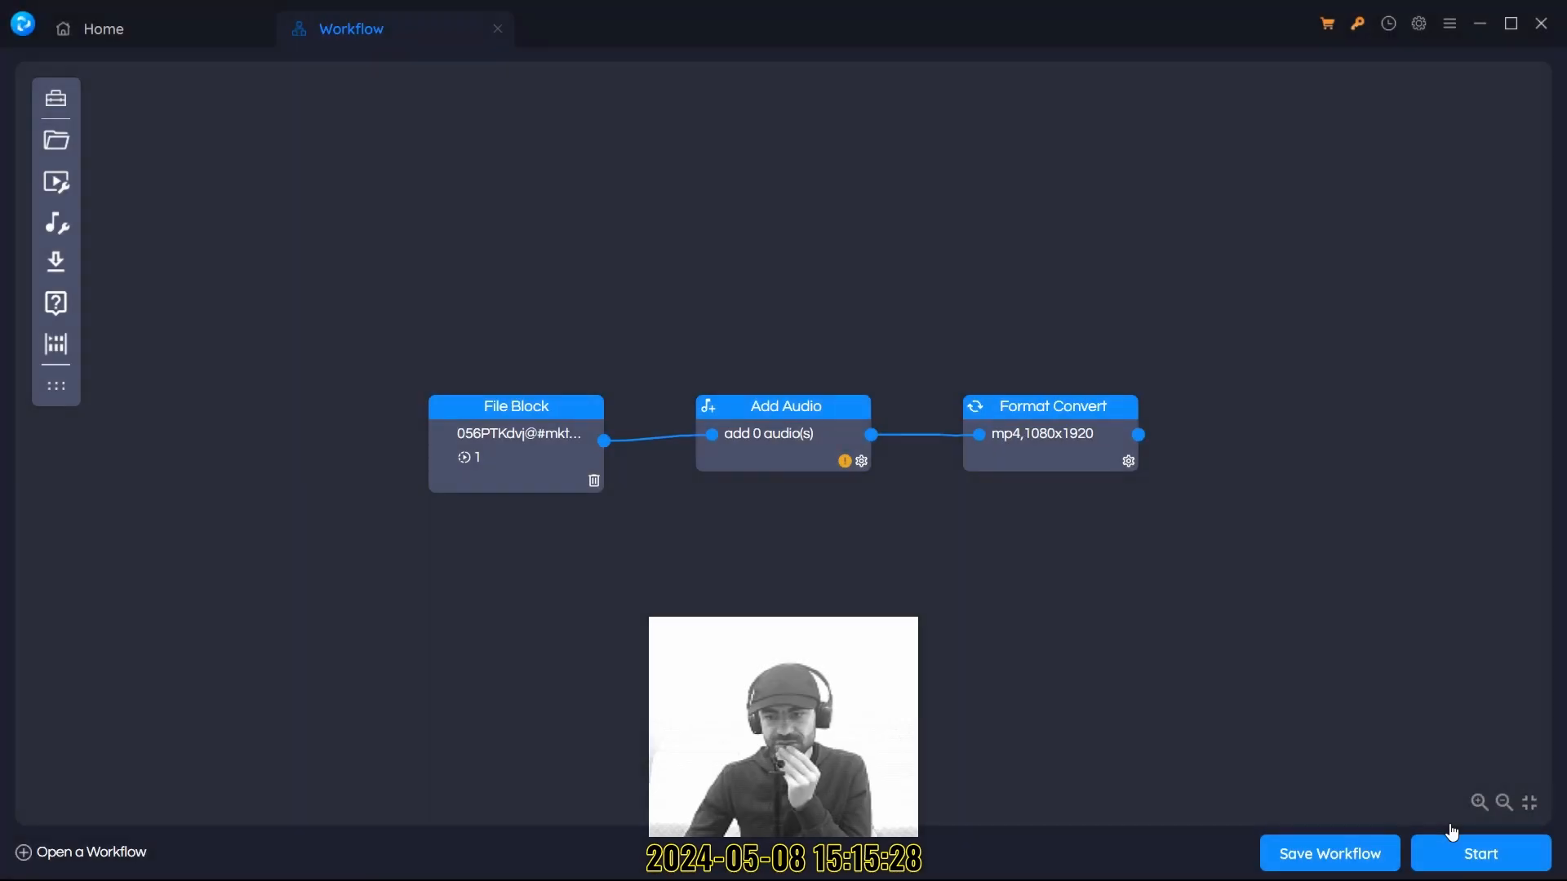
Clear the video from the File Block and save the workflow over the existing "Add a music track for a vertical video 1080p.avcw".
click(595, 483)
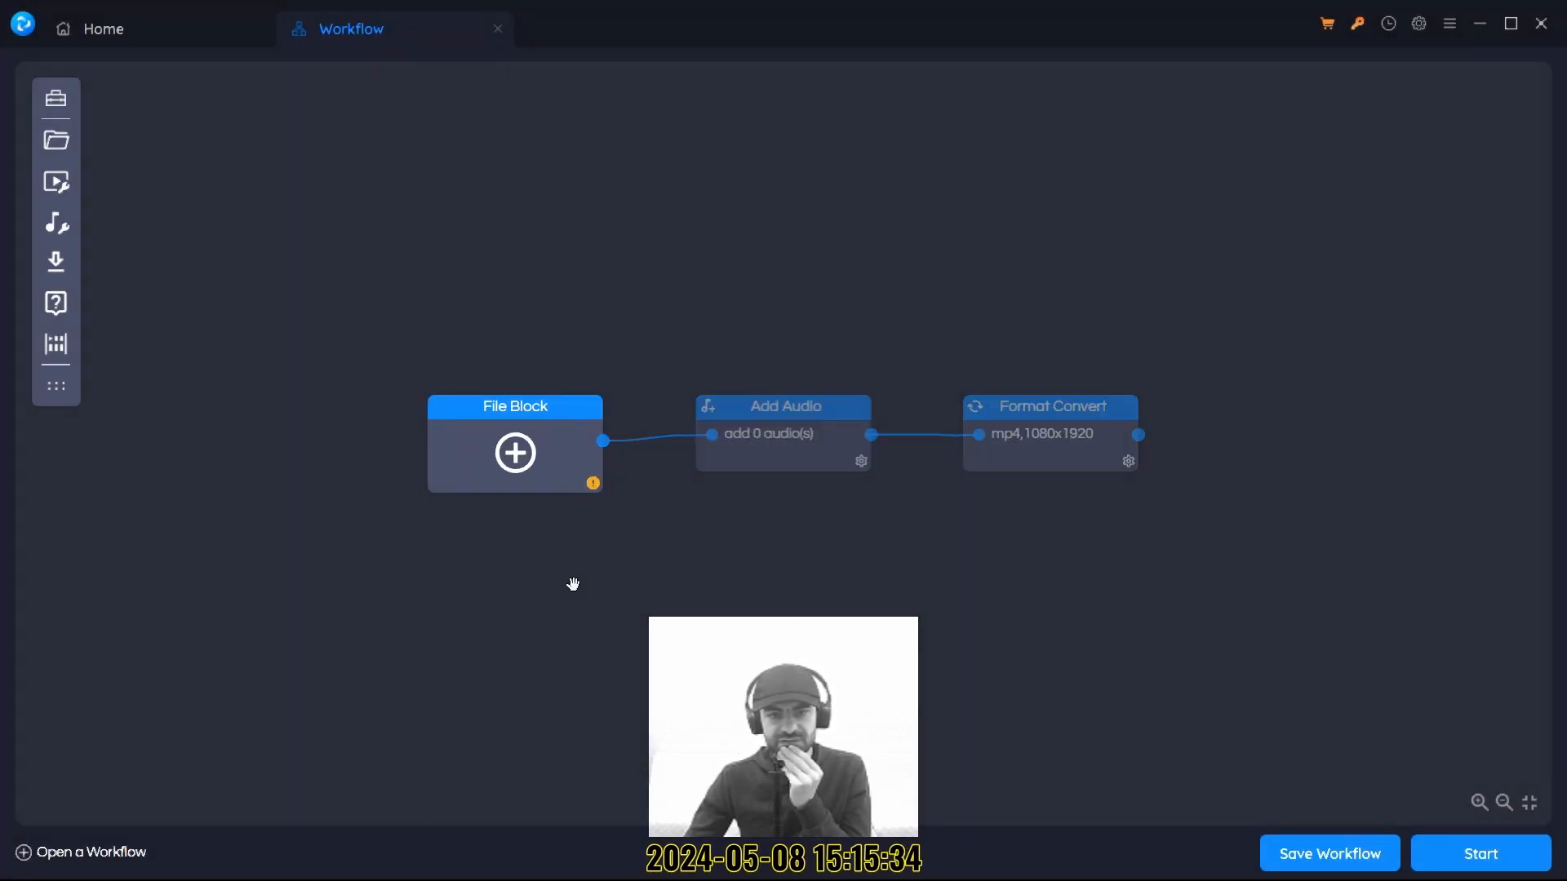
click(1329, 854)
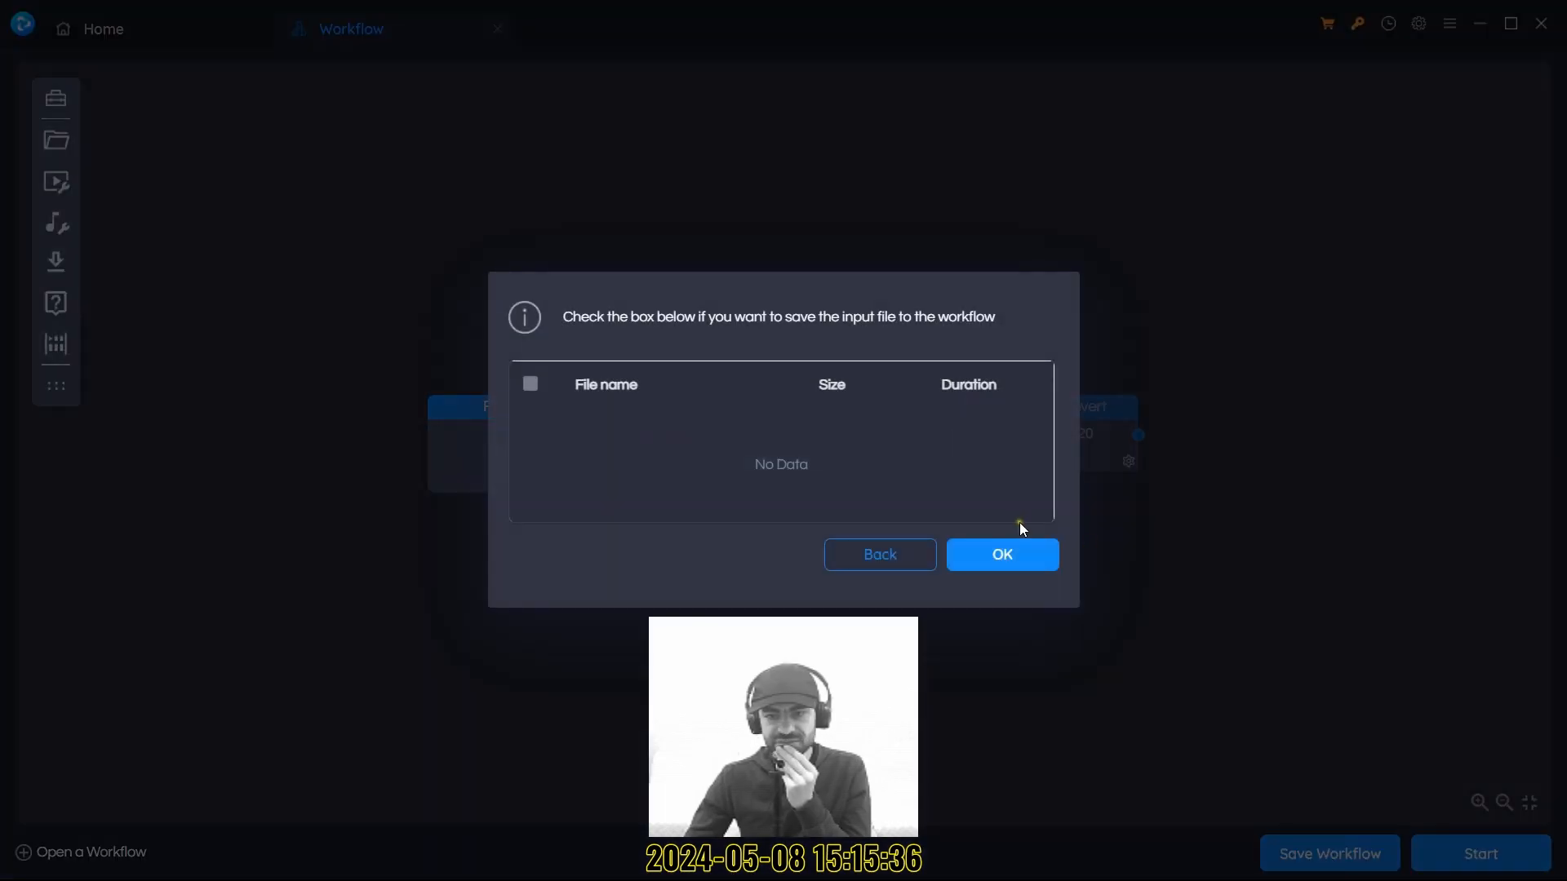
click(1003, 554)
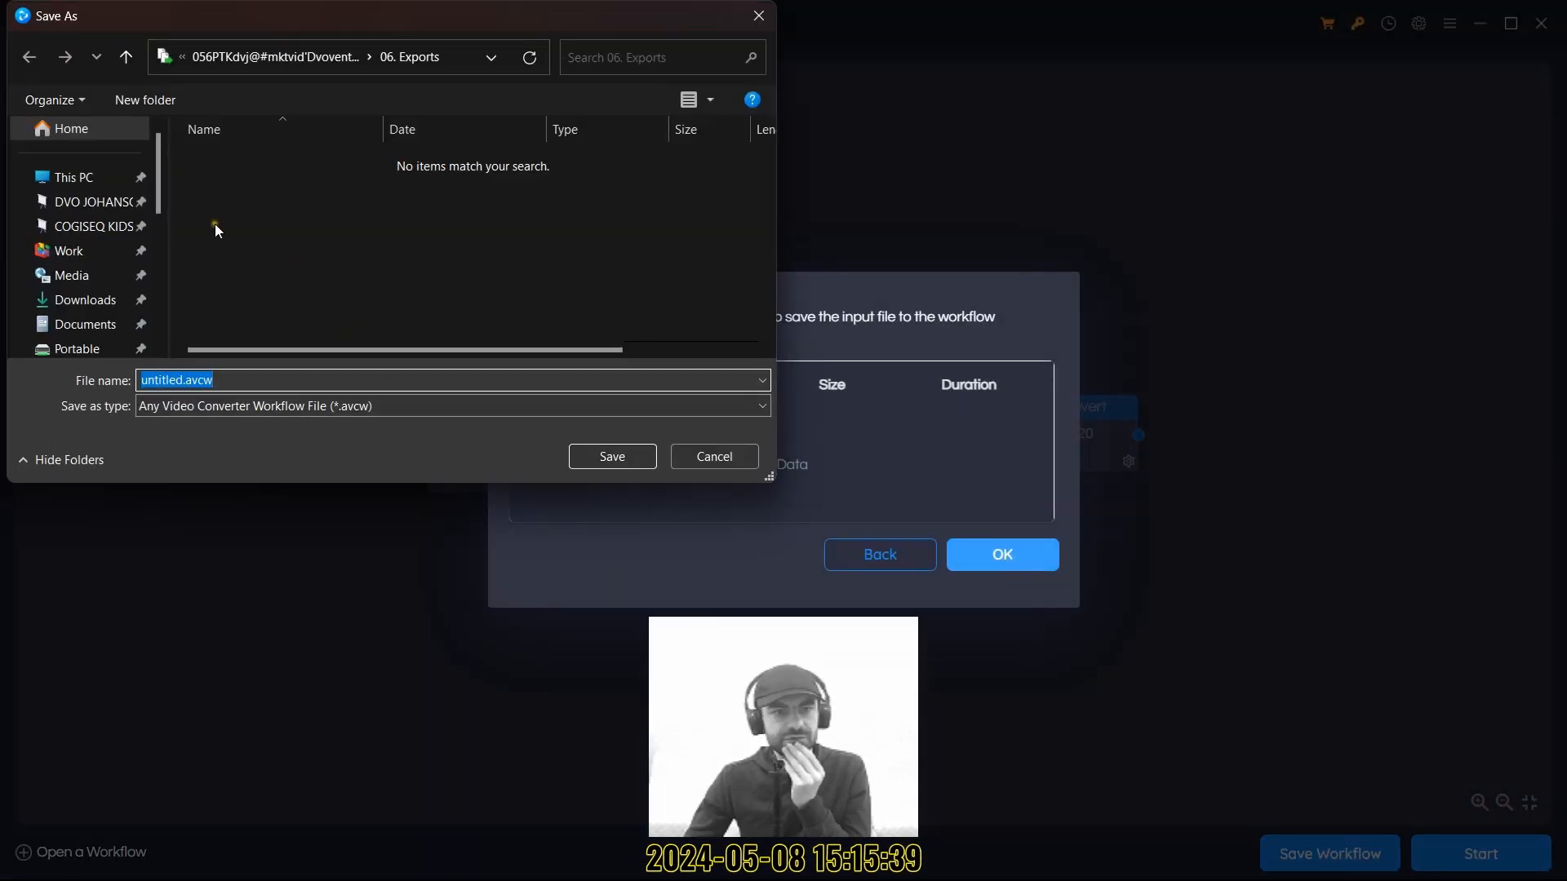
click(89, 326)
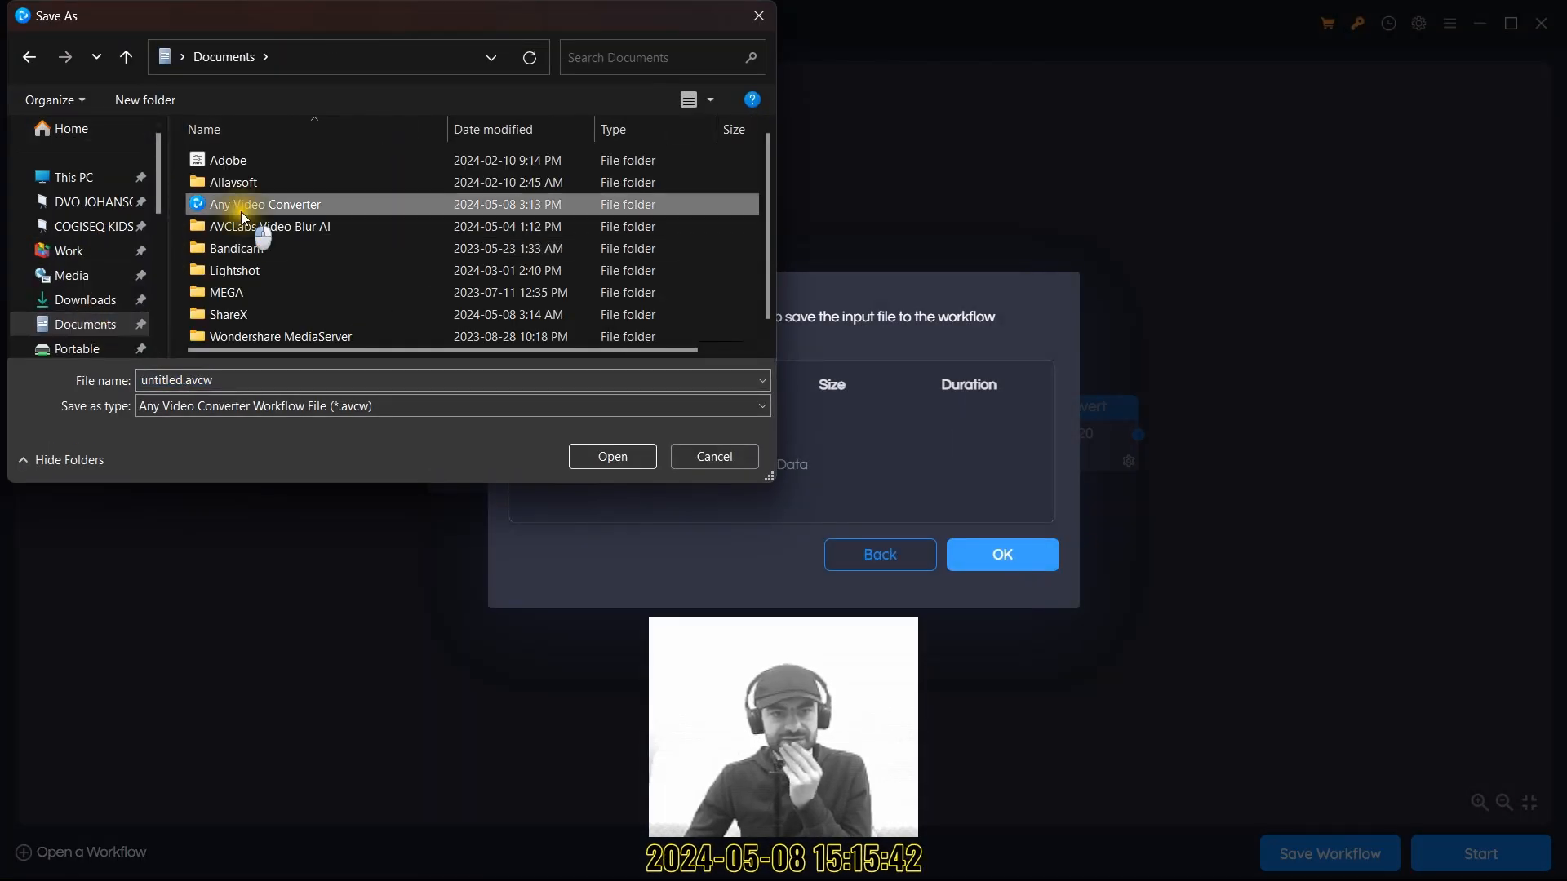
double_click(242, 205)
click(285, 160)
click(620, 456)
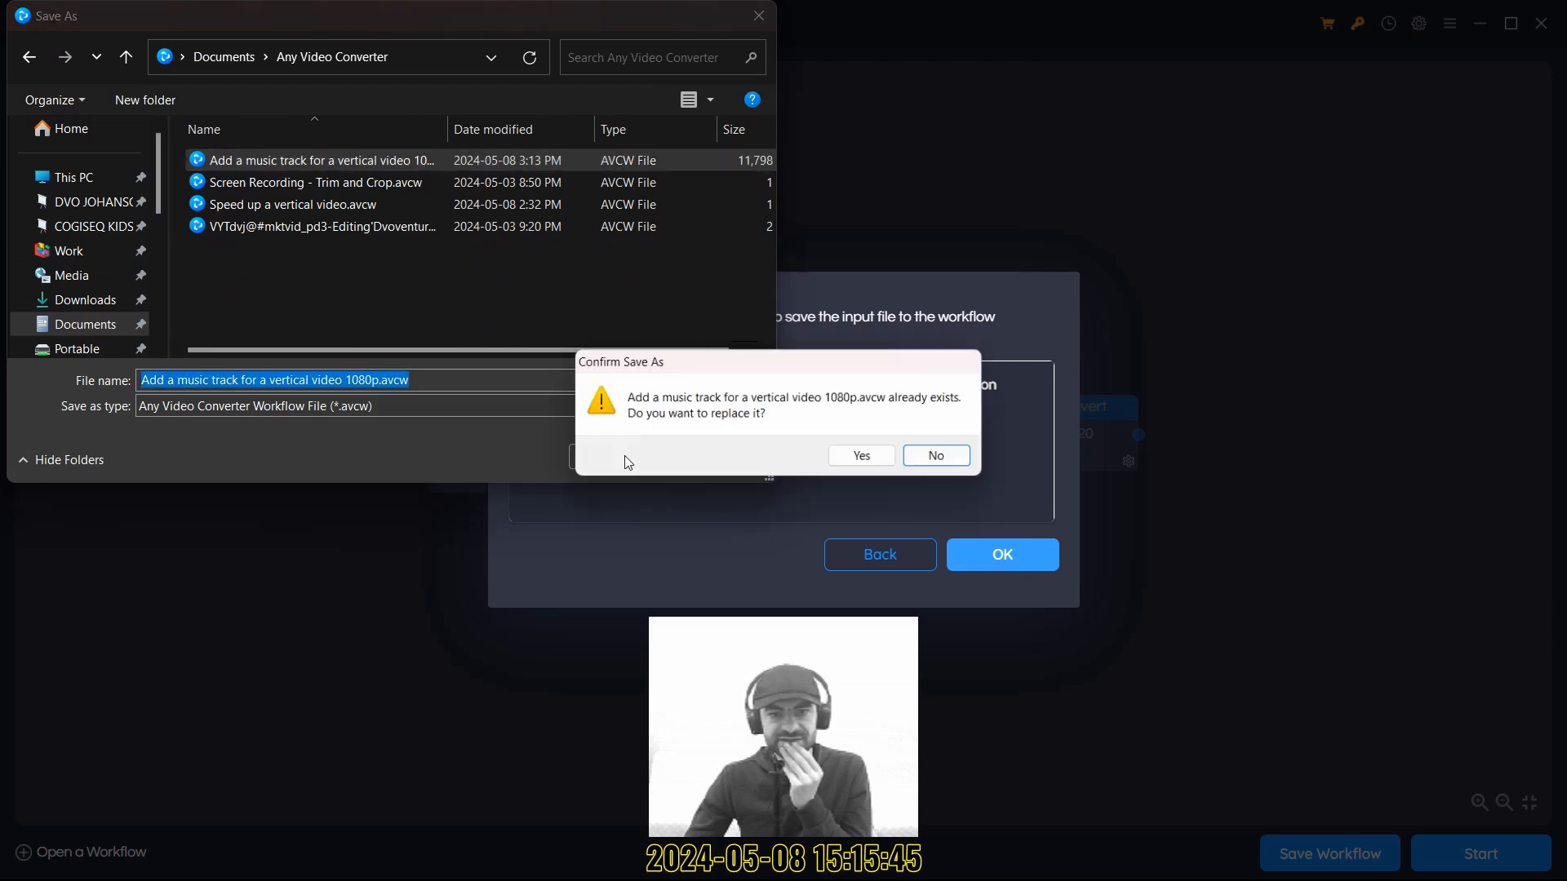
click(866, 459)
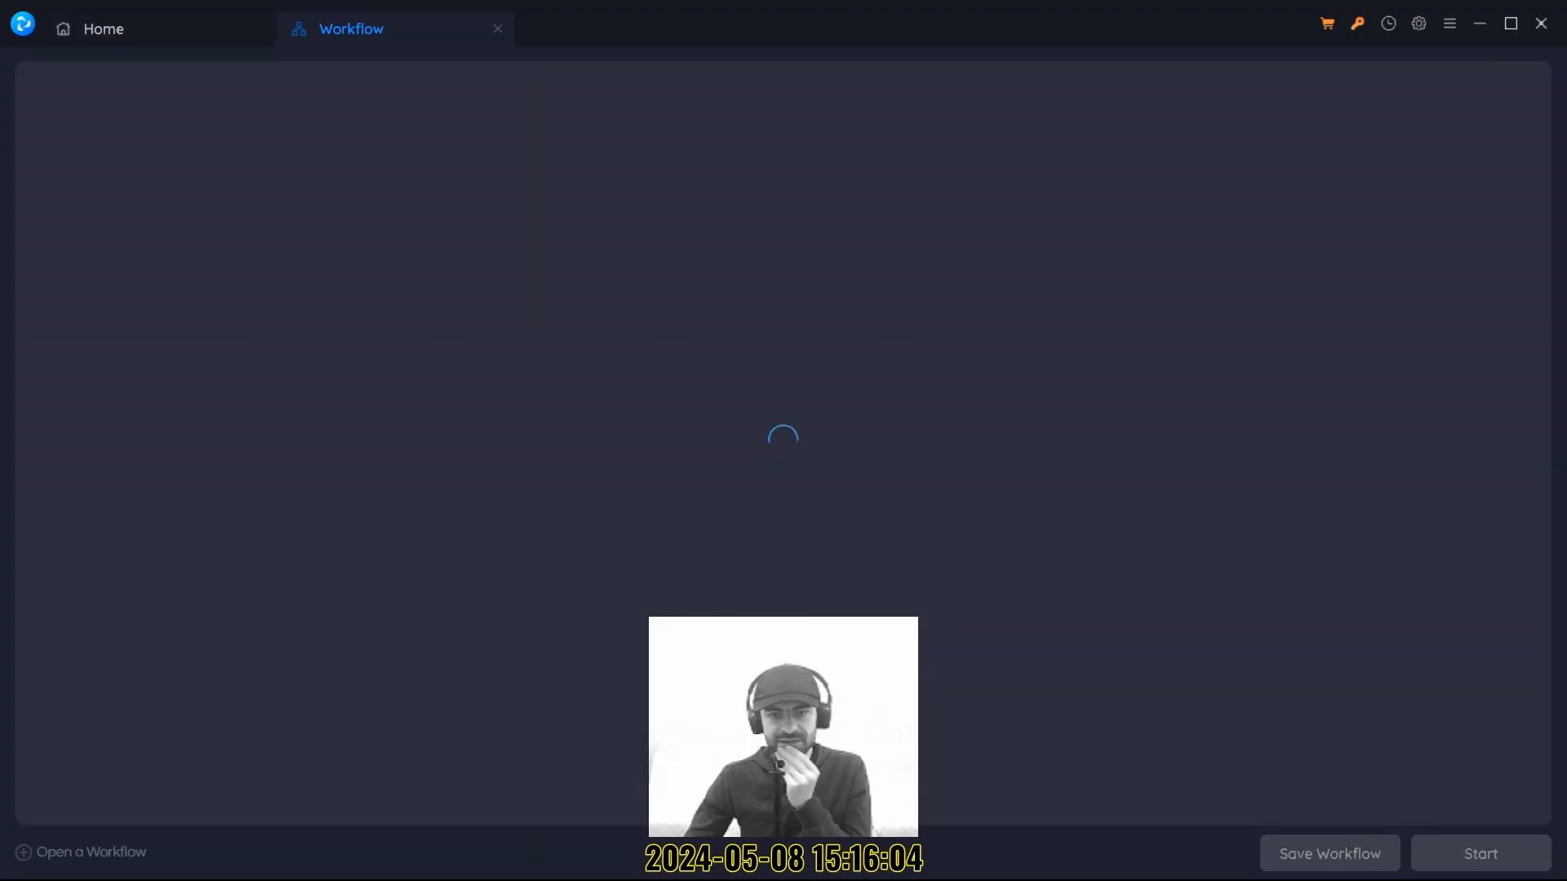
Reopen the overwritten "Add a music track for a vertical video 1080p.avcw" workflow from Documents > Any Video Converter.
click(72, 855)
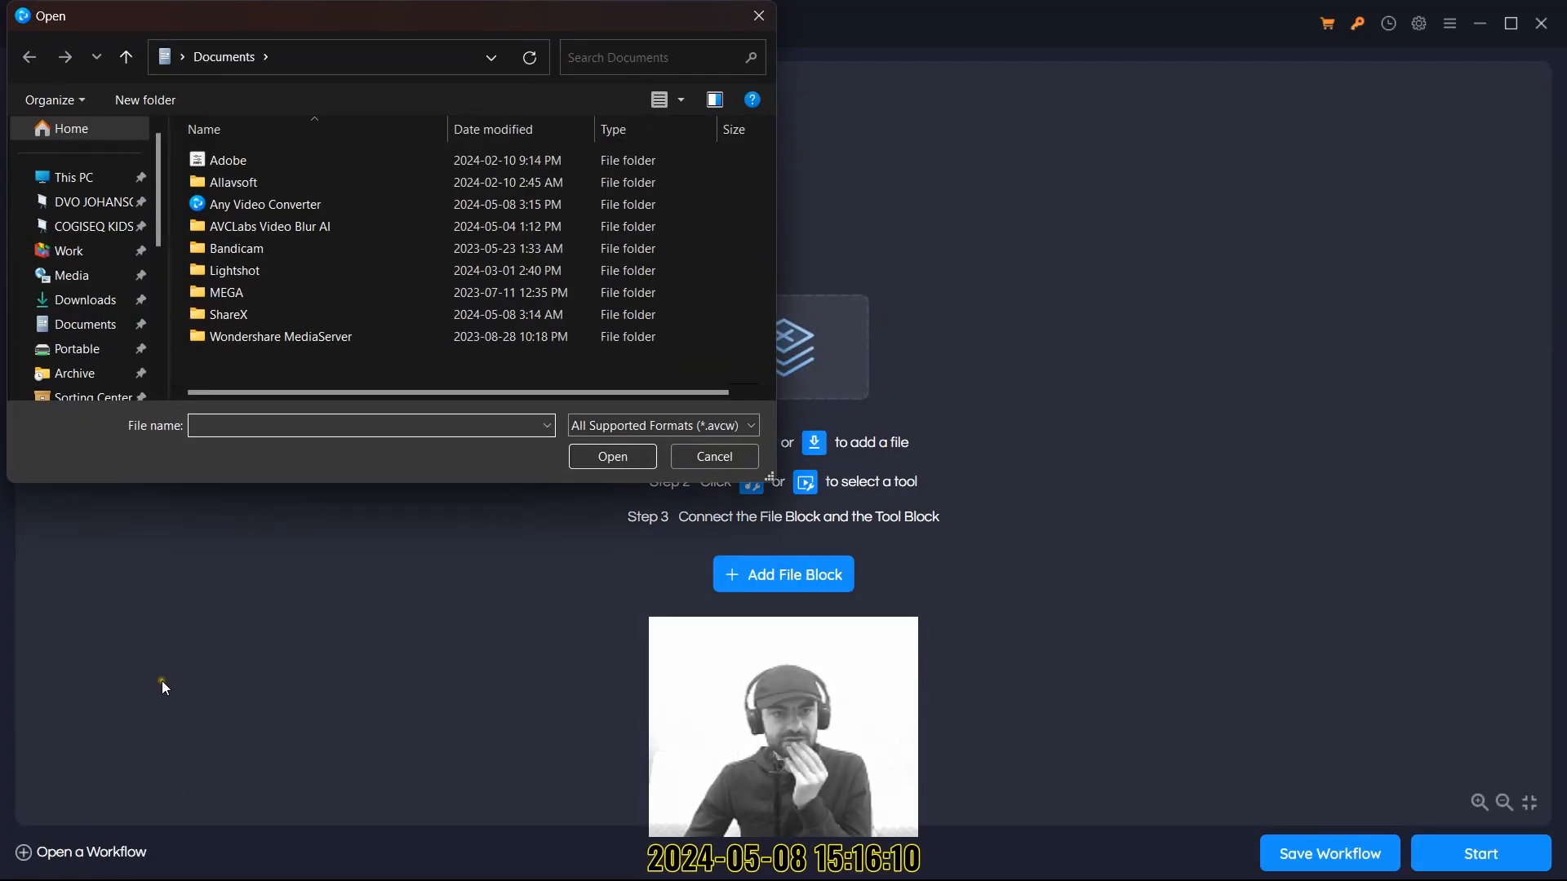
double_click(271, 203)
click(283, 164)
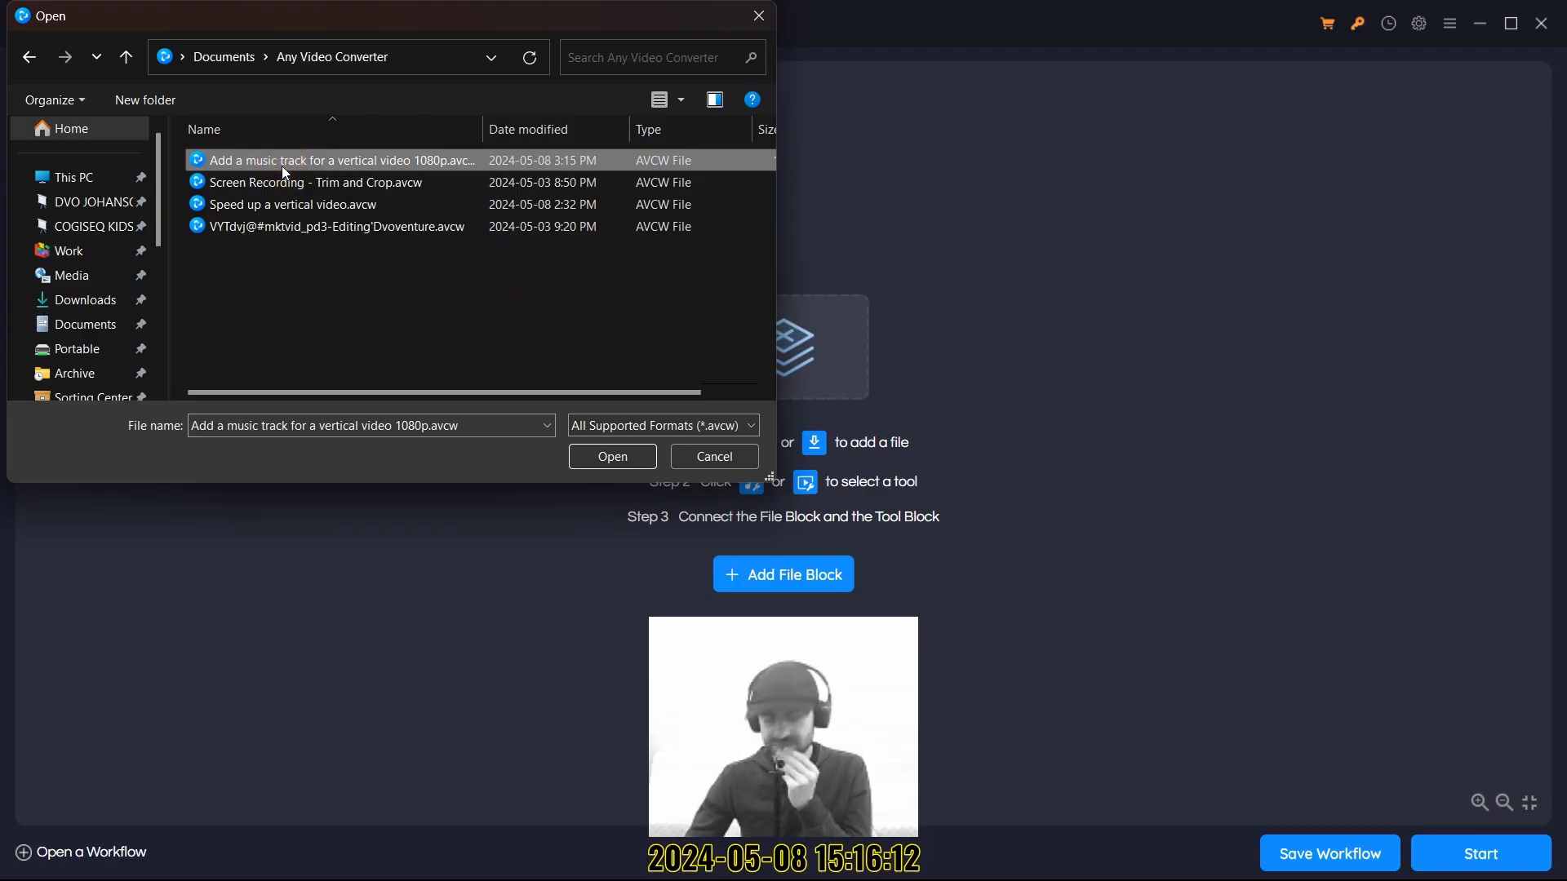
double_click(281, 165)
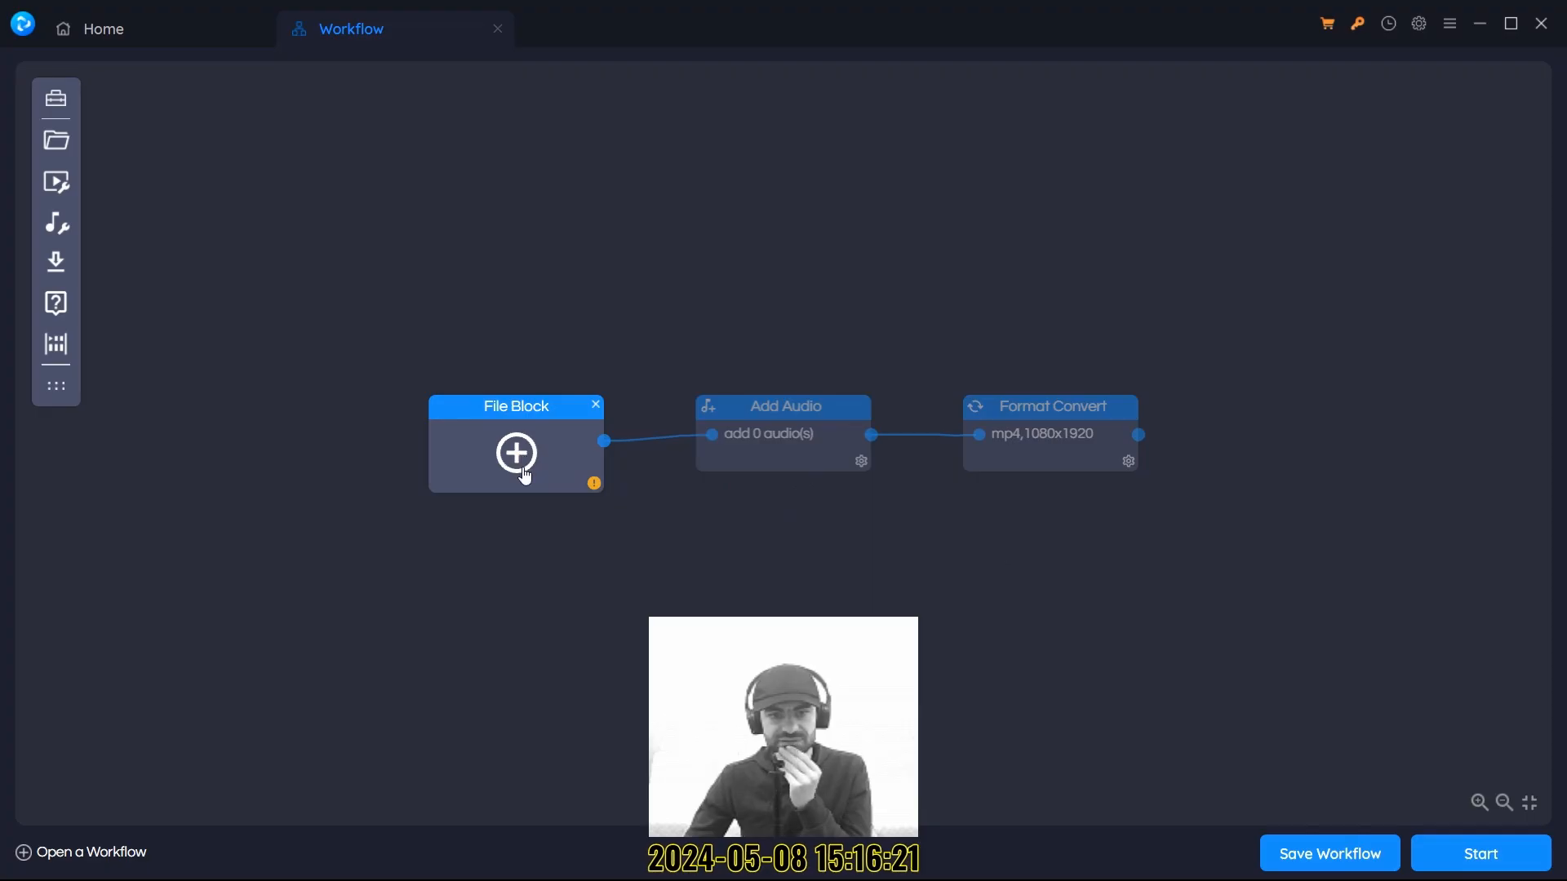
Add the video 046PTKdvj@#mktvid'Dvoventure046 from a project's 06. Exports folder to the File Block.
click(523, 471)
click(81, 201)
double_click(282, 160)
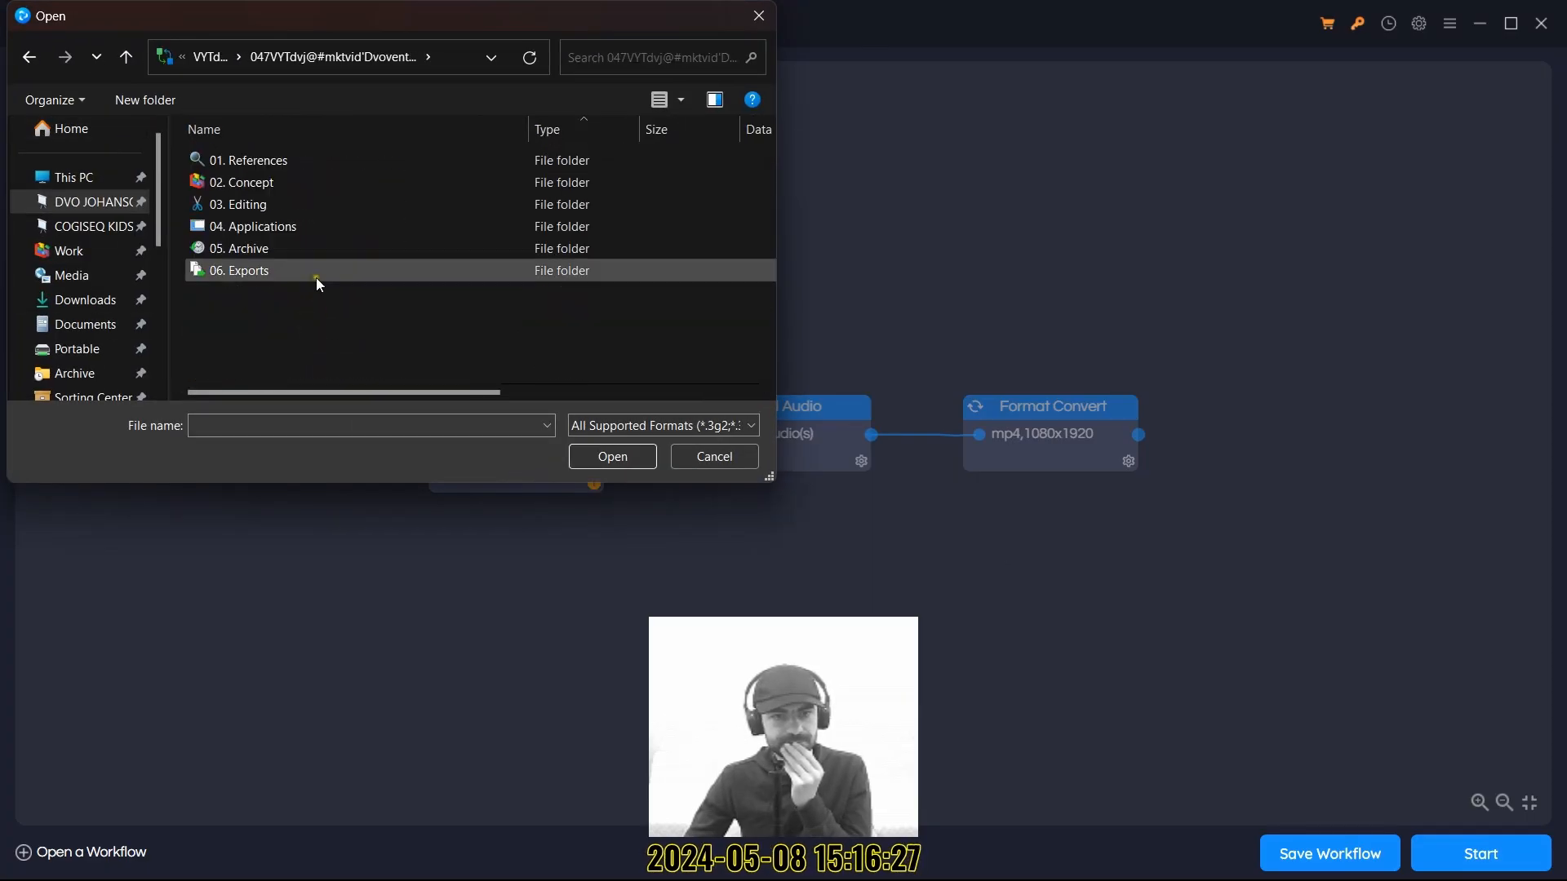
double_click(316, 277)
click(357, 160)
click(611, 456)
Check the Add Audio block's background music list and the Format Convert block's output options, closing each dialog with its settings unchanged.
click(861, 461)
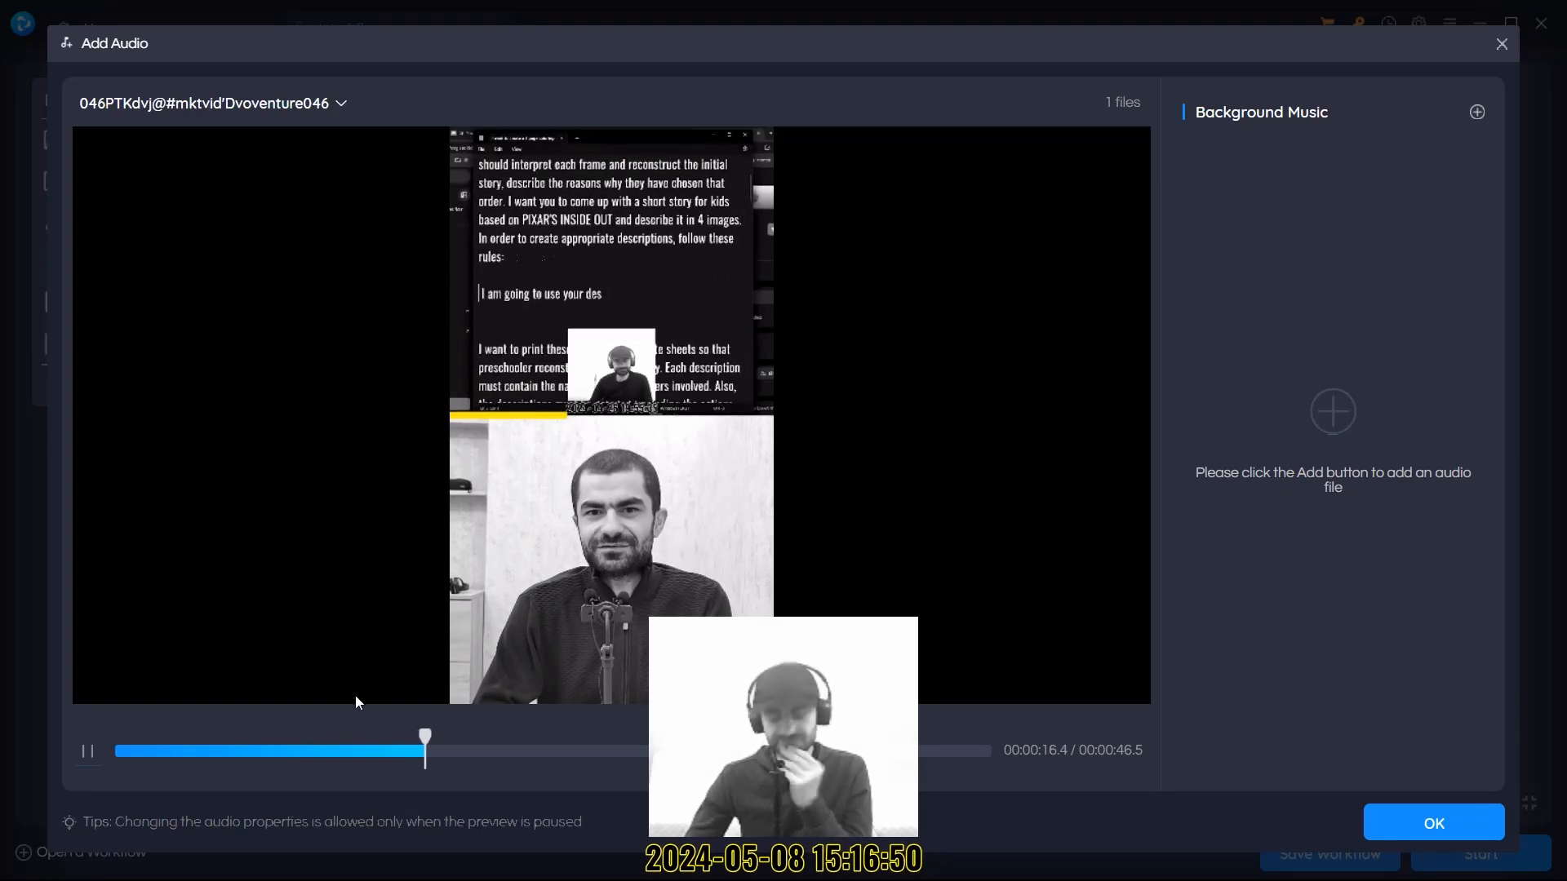
click(87, 750)
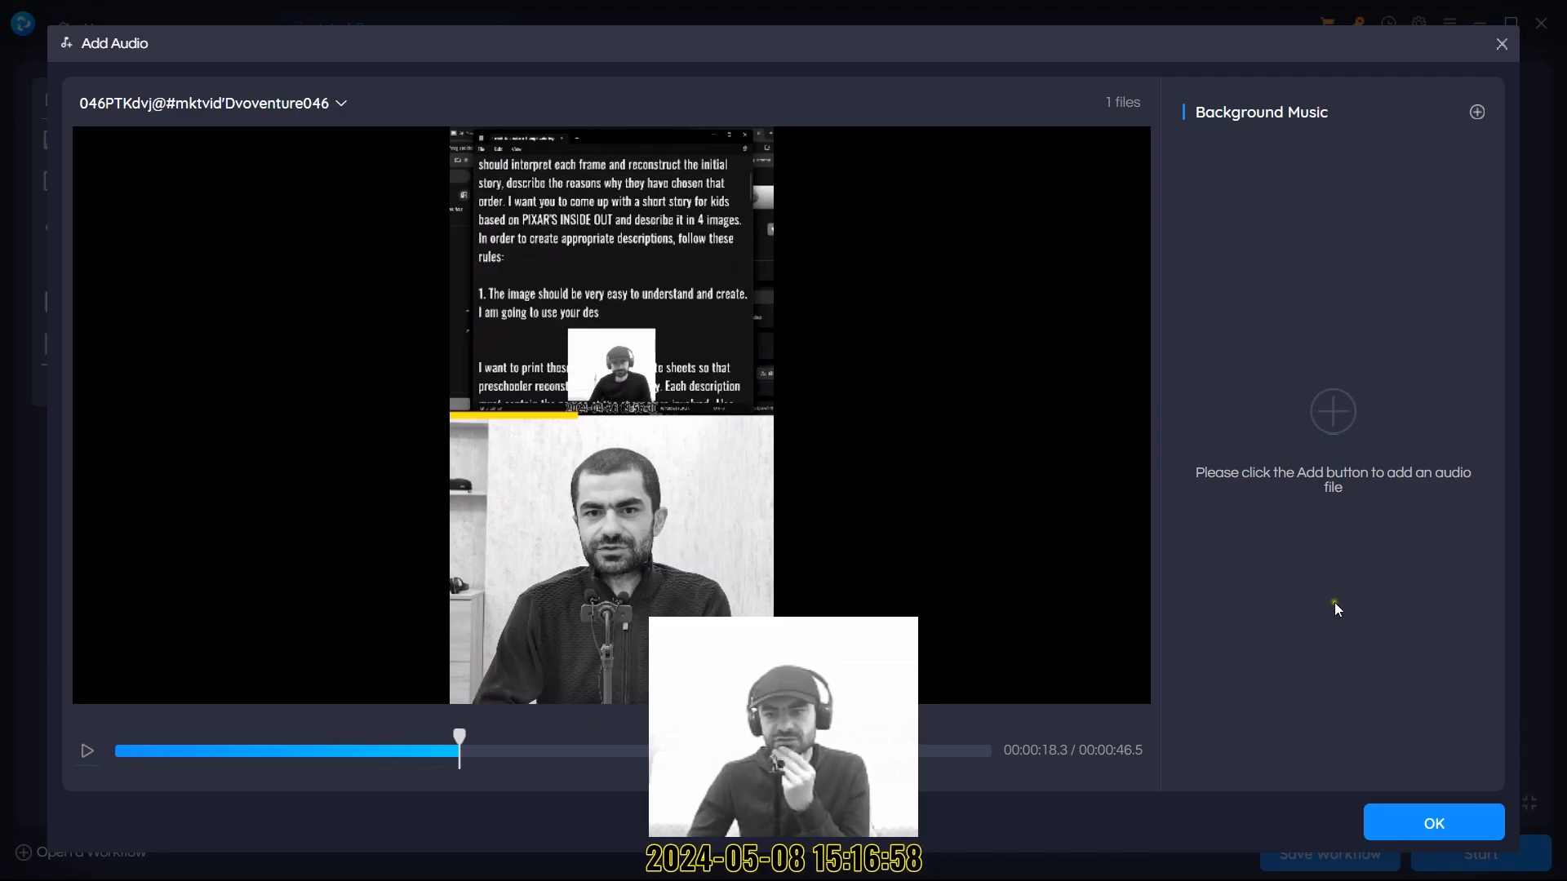
click(1433, 824)
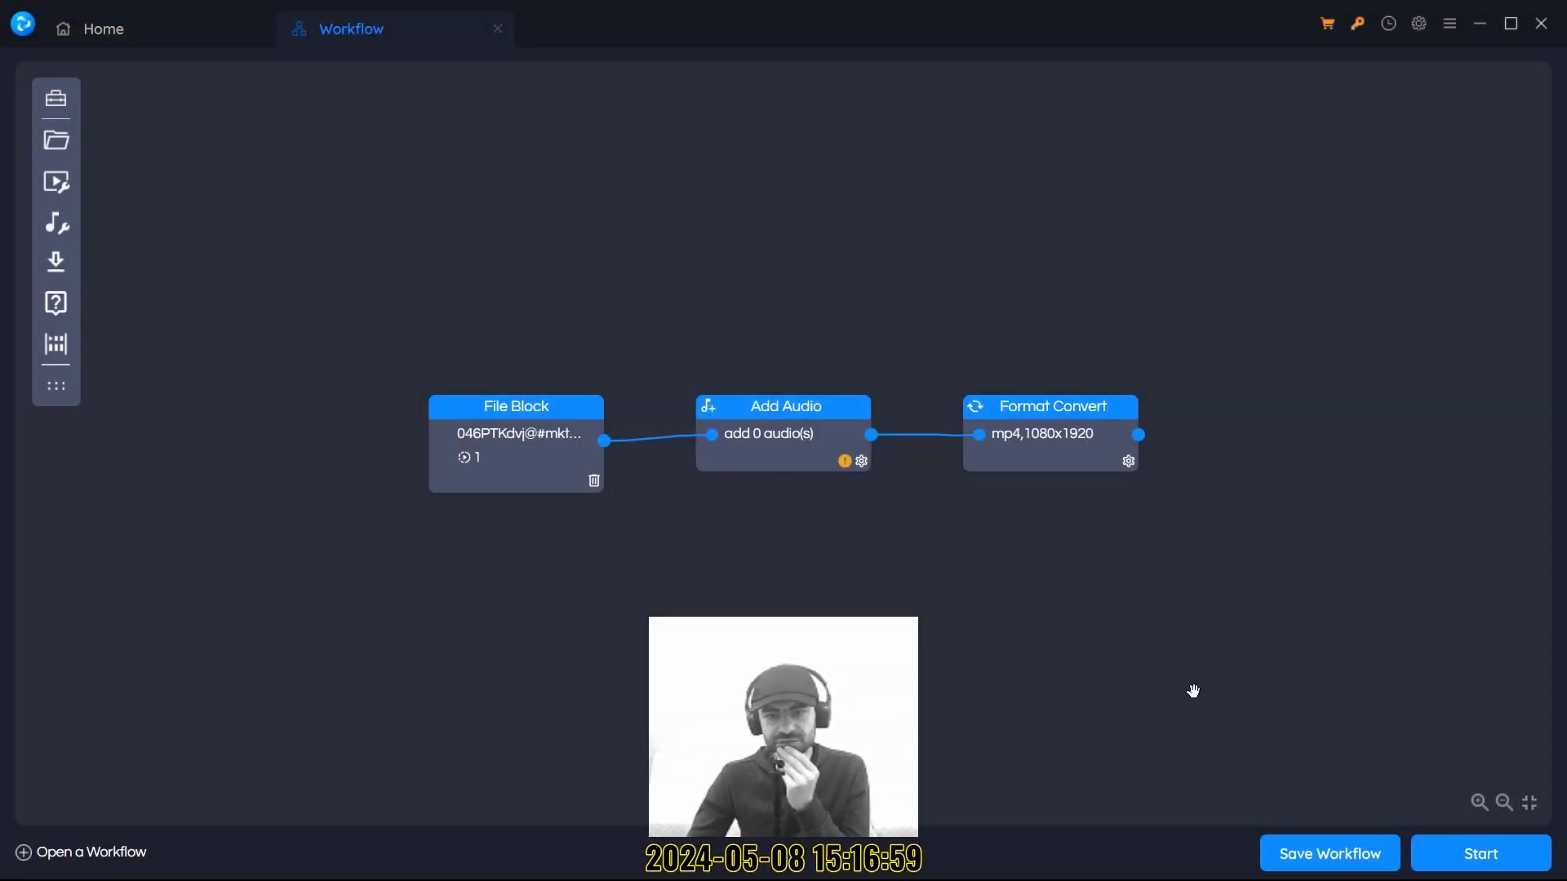
click(1128, 461)
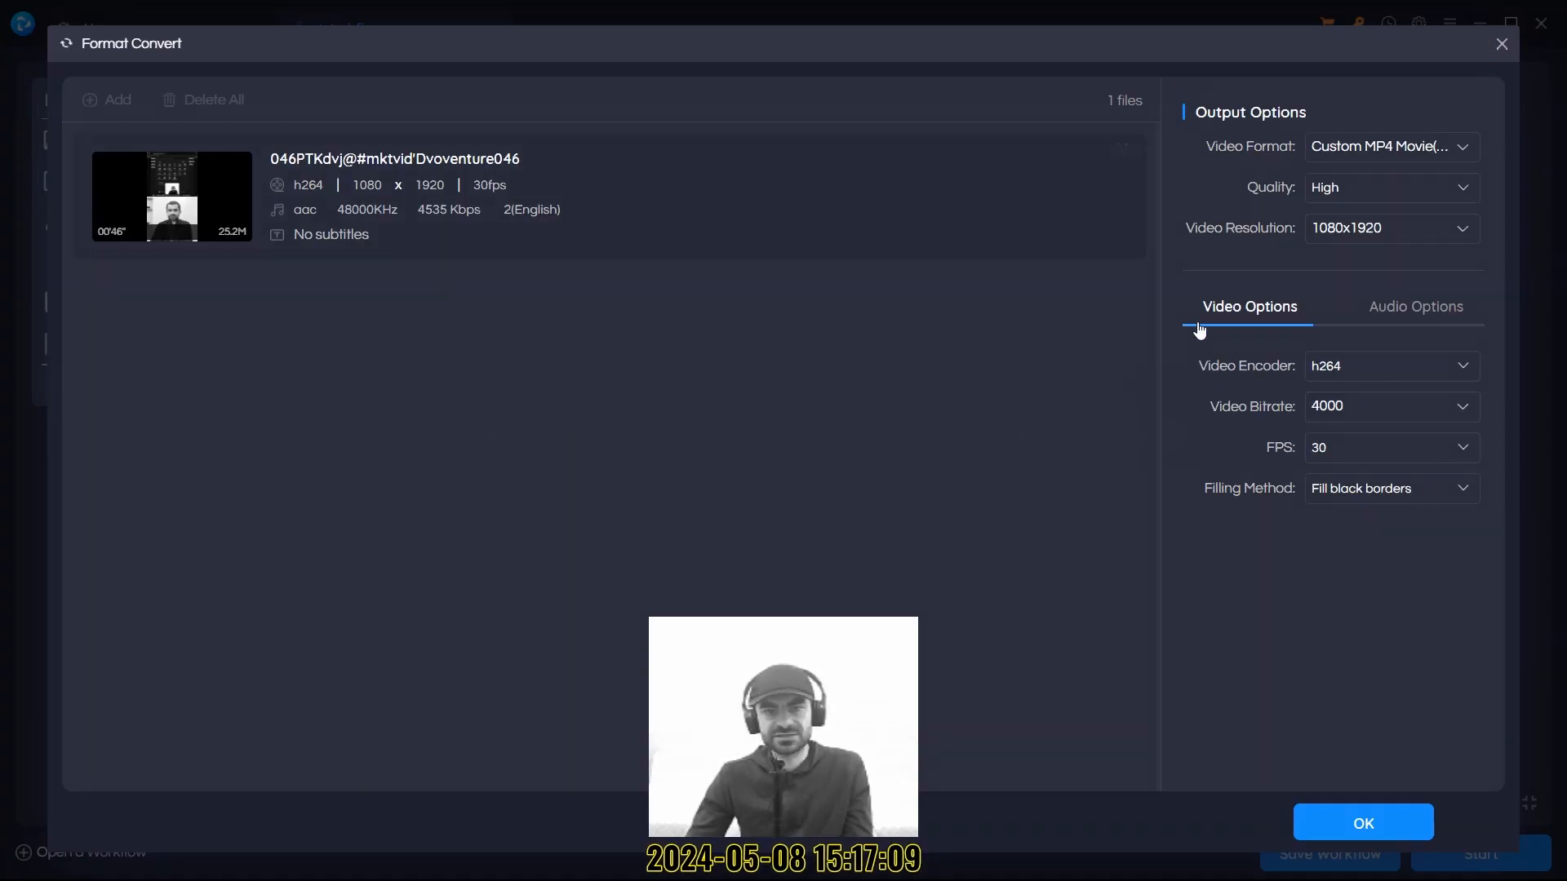
click(1363, 824)
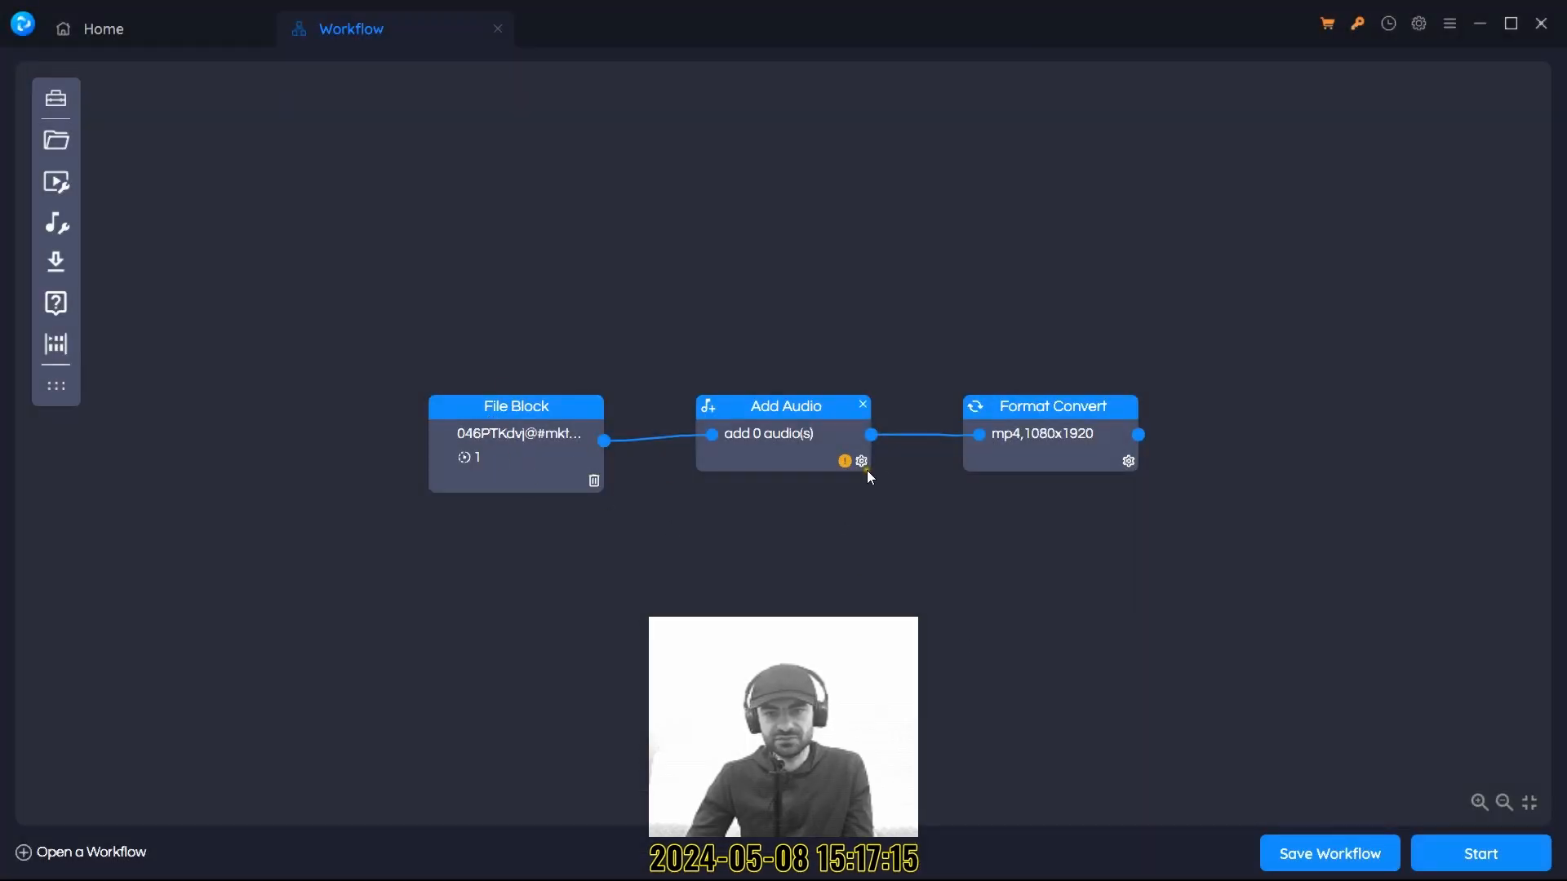
Add "Spence - Hovering Thoughts (Classical, Inspirational).mp3" from the Video Project Structure template's YouTube Library folder as the Add Audio block's background music.
click(862, 463)
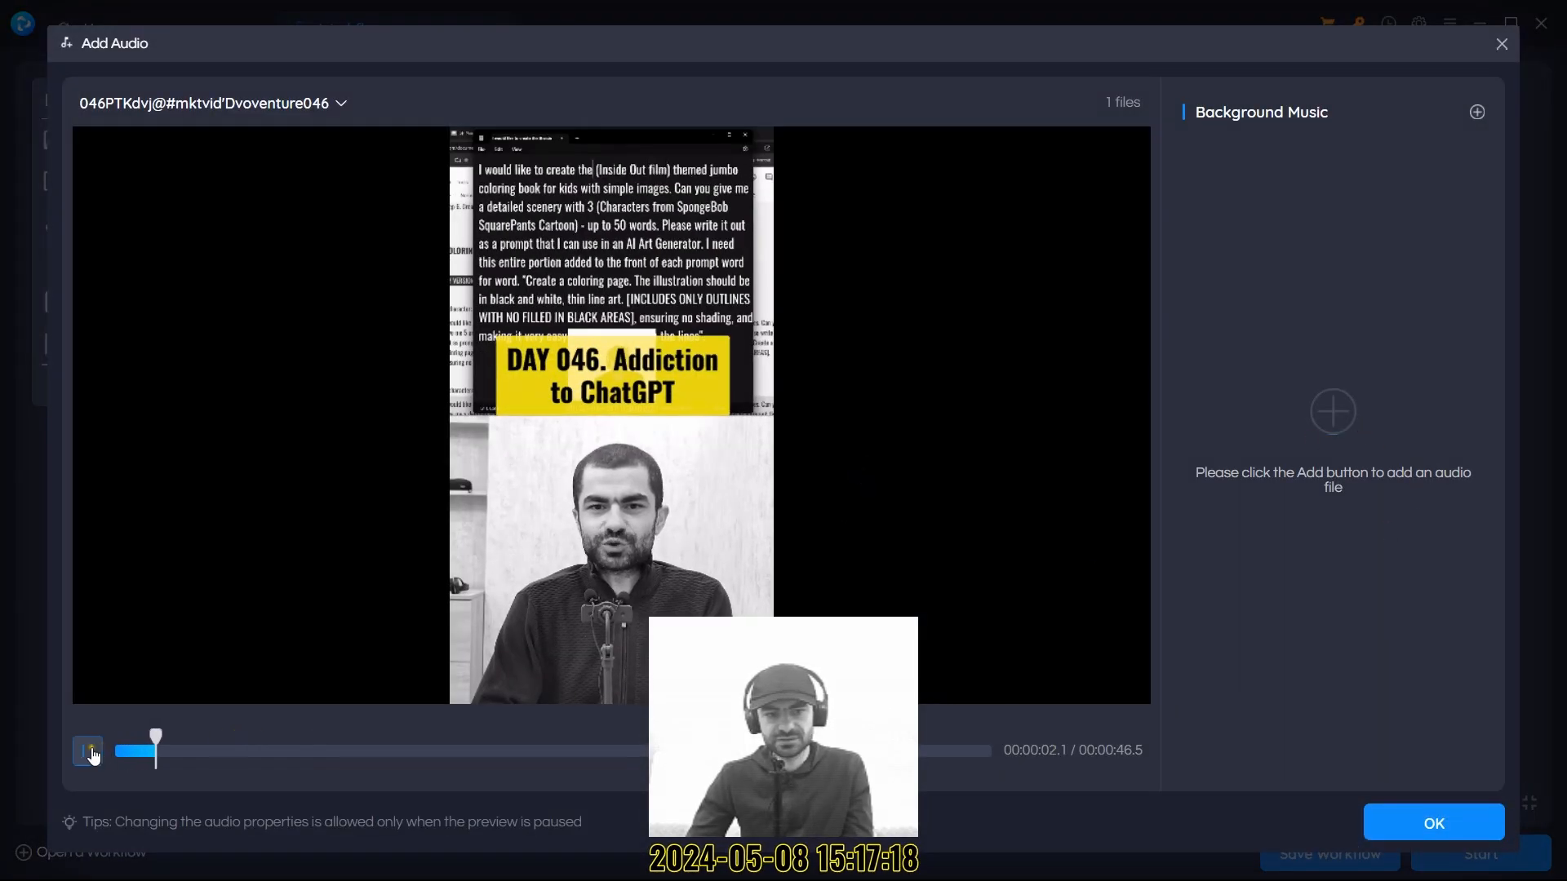
click(90, 752)
click(1343, 425)
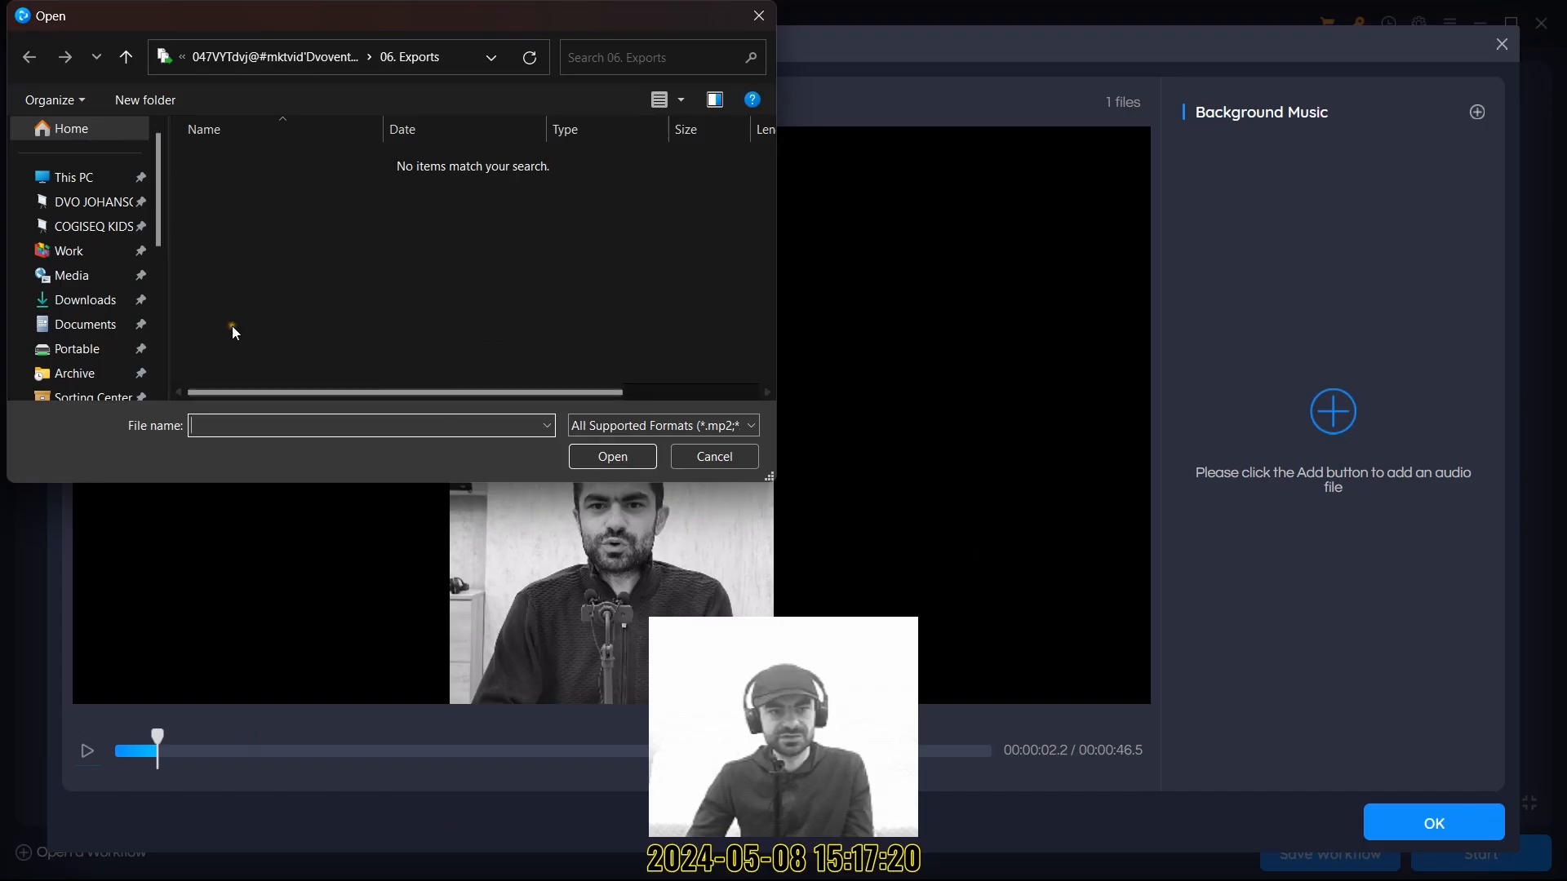
click(70, 251)
double_click(486, 184)
click(266, 181)
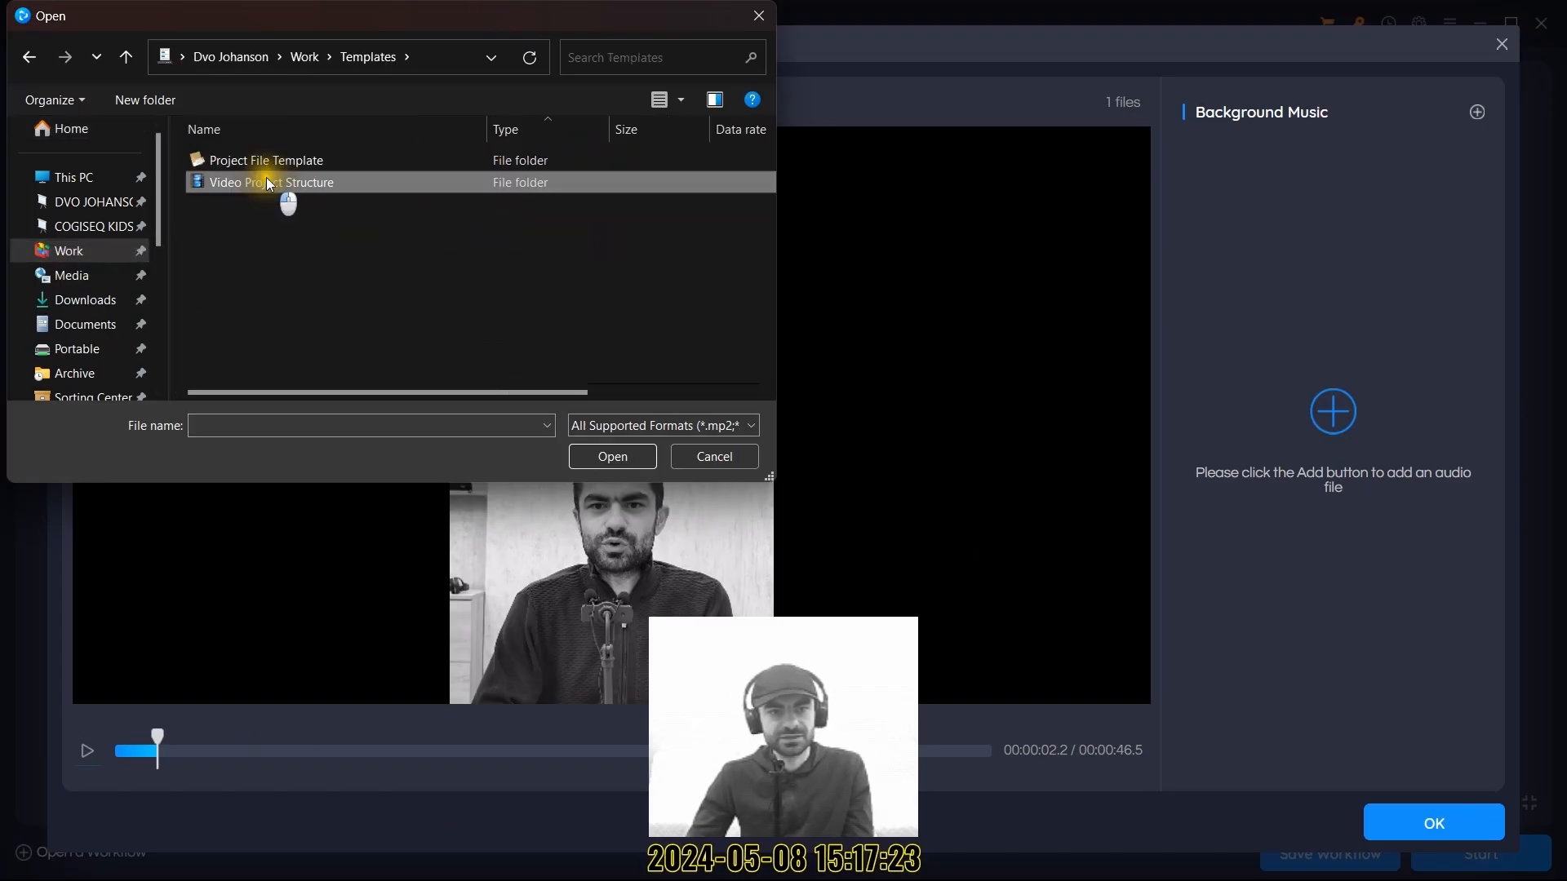
double_click(266, 181)
double_click(278, 185)
double_click(264, 180)
click(263, 183)
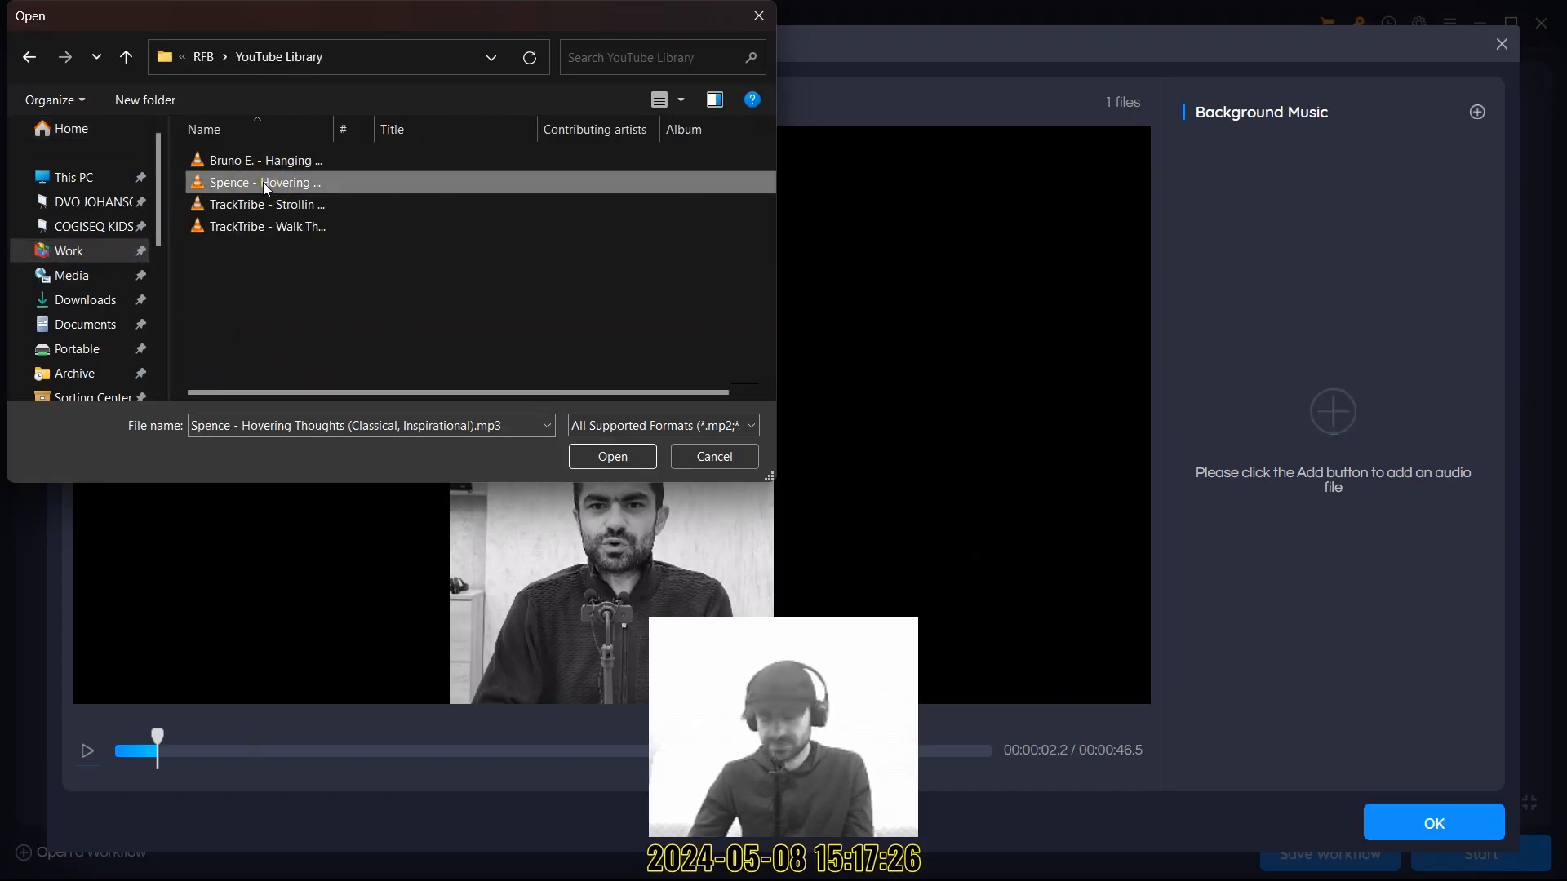
double_click(263, 182)
Lower the background music track's volume to about 21 and start the workflow's conversion of the video.
click(1302, 202)
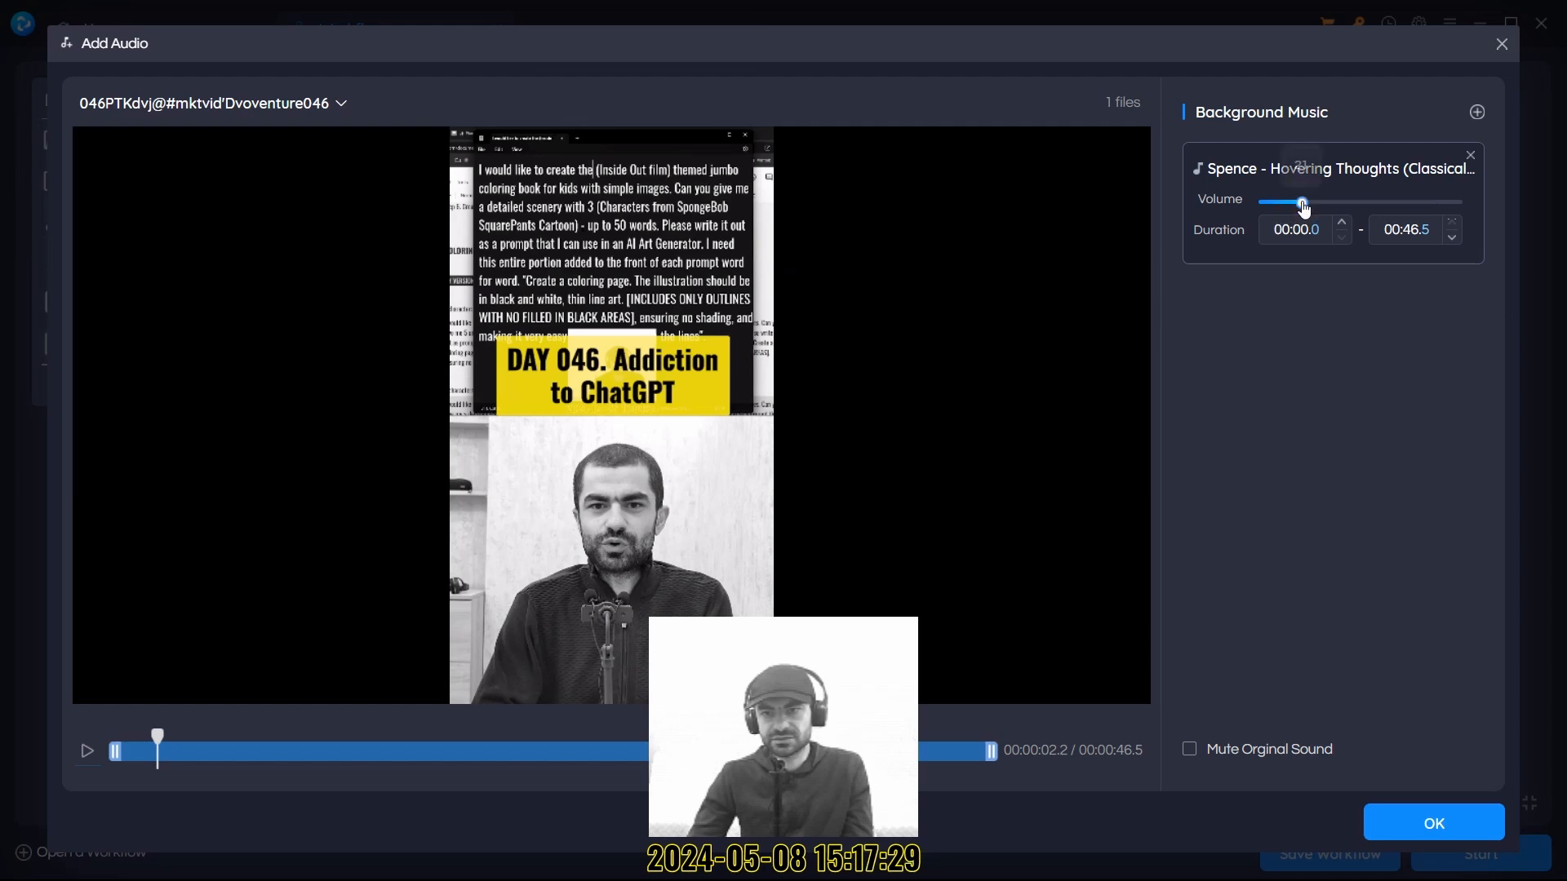
click(1432, 822)
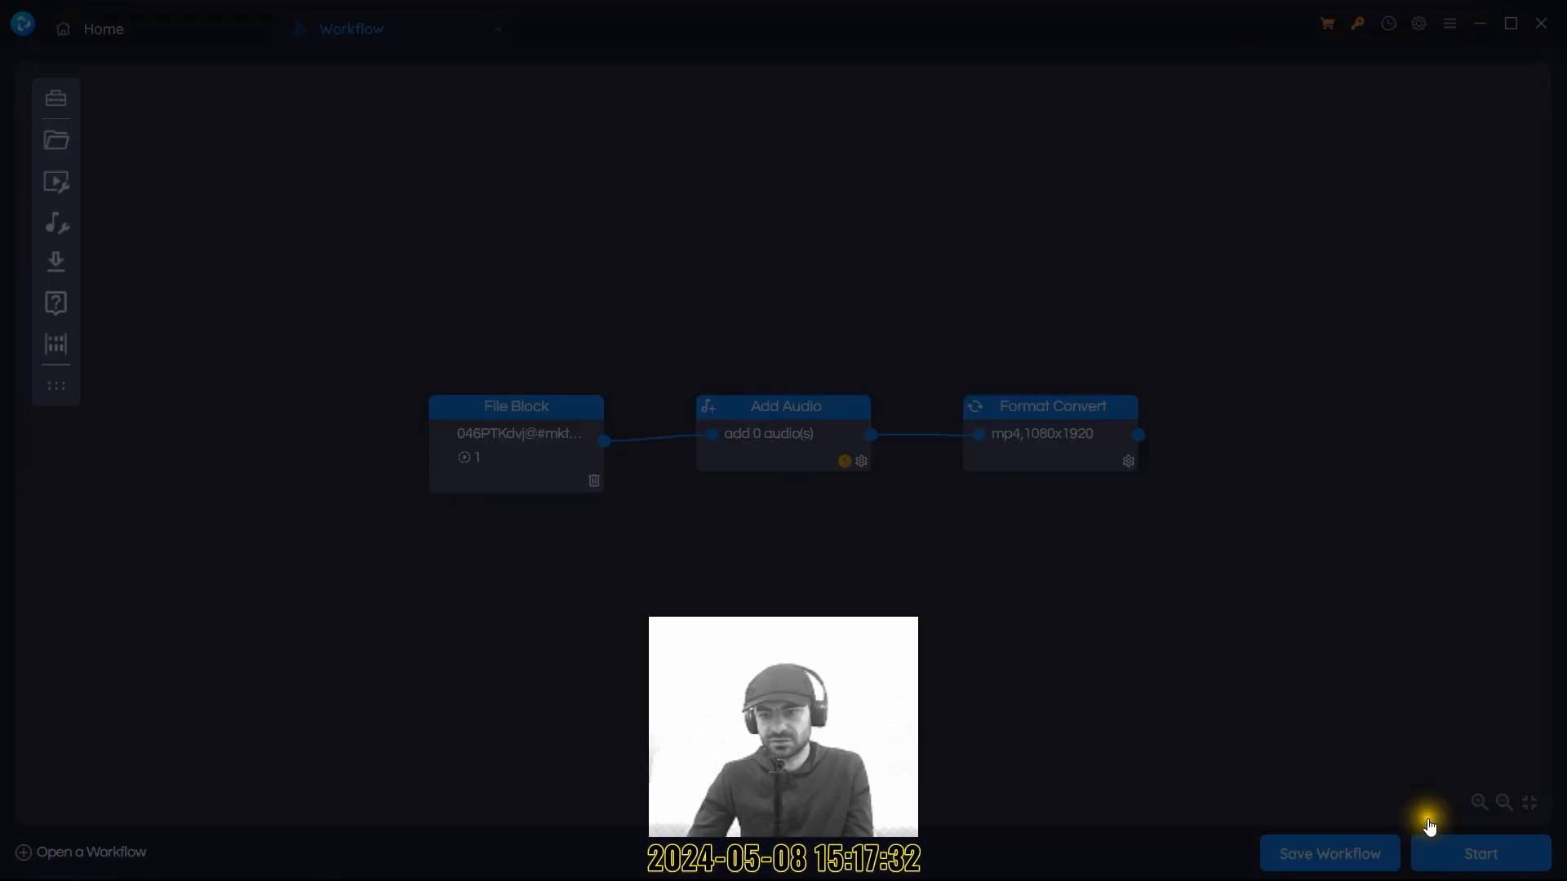
click(1497, 853)
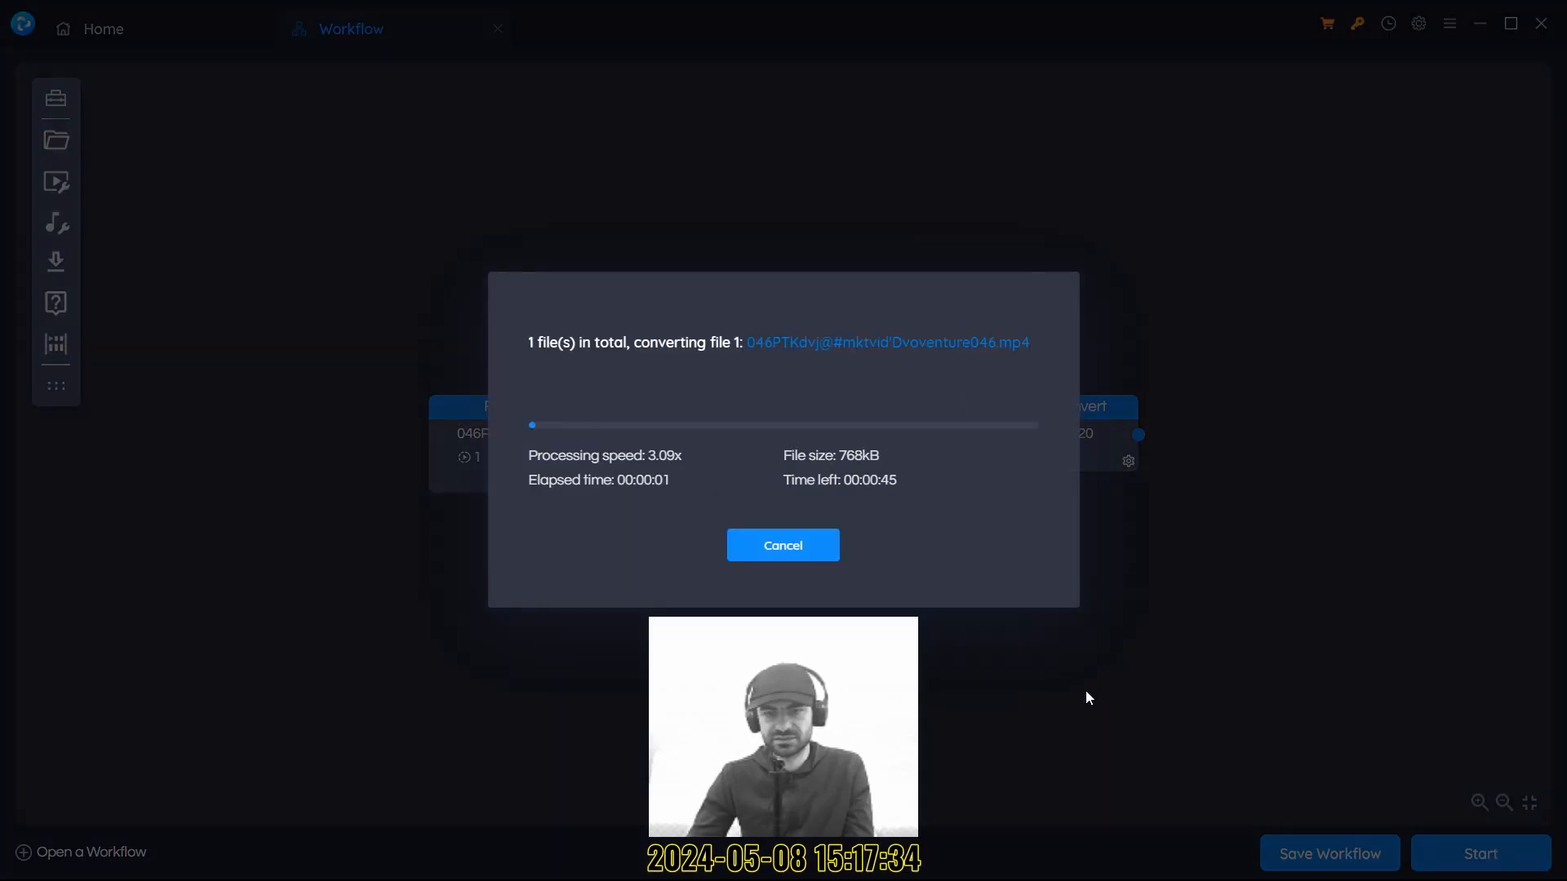